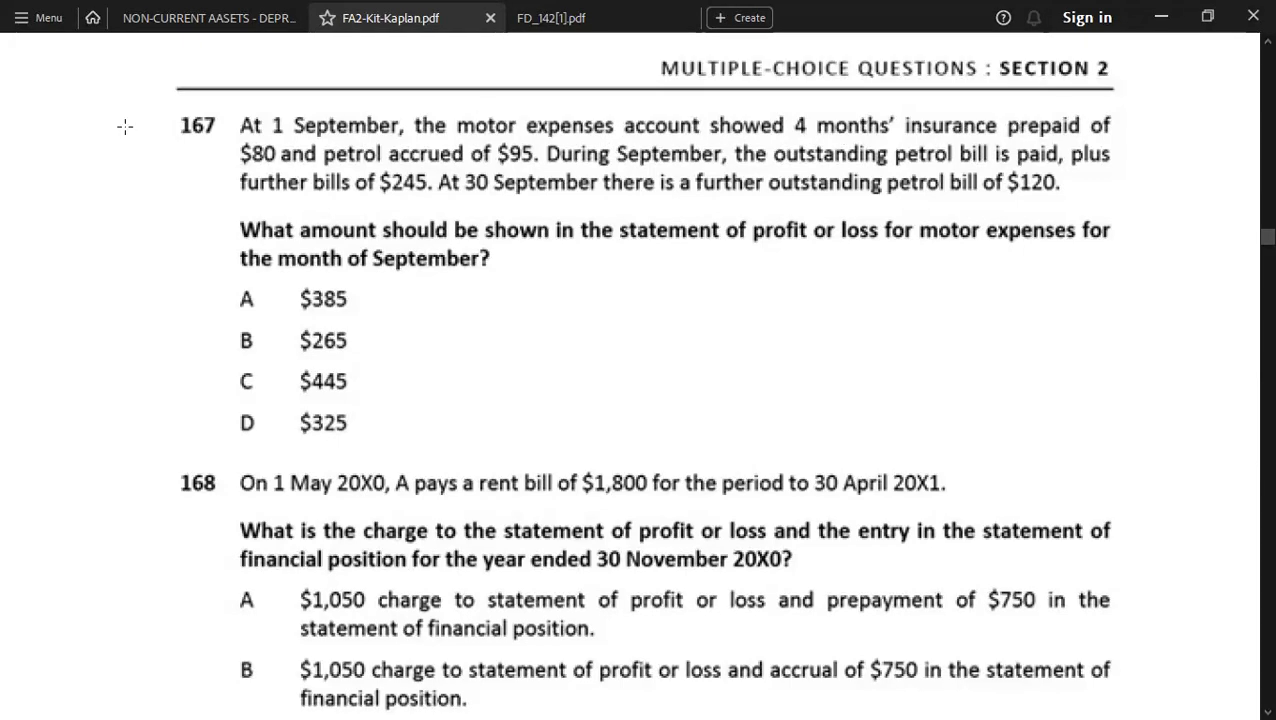
Switch to the Excel workbook and enter the opening prepayment on the MOTOR EXP. debit side in row 10625: 9/1, B/D, 80.
key("alt+Tab")
key("Left")
key("Left")
key("Down")
type("9/1")
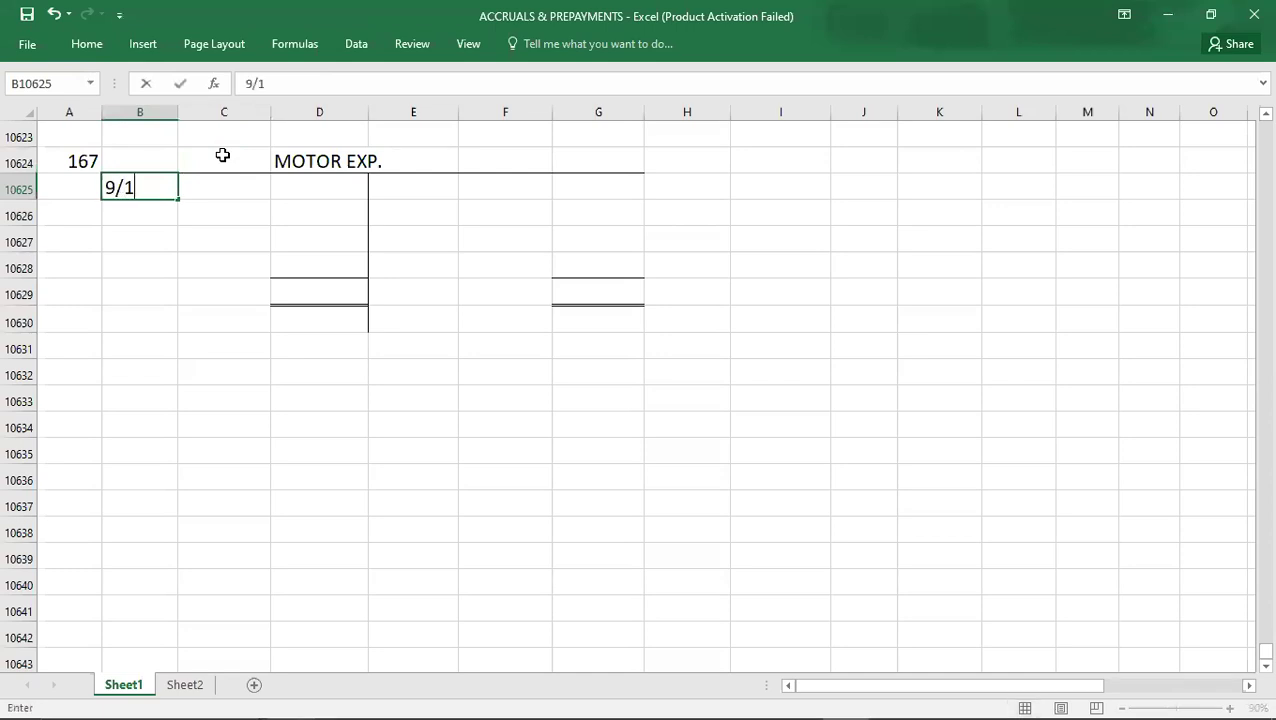
key("Tab")
type("B/D")
key("Tab")
type("80")
key("Return")
Check question 167 in the PDF and enter the opening accrual on the credit side in Excel row 10625: 9/1, B/D, 95.
key("alt+Tab")
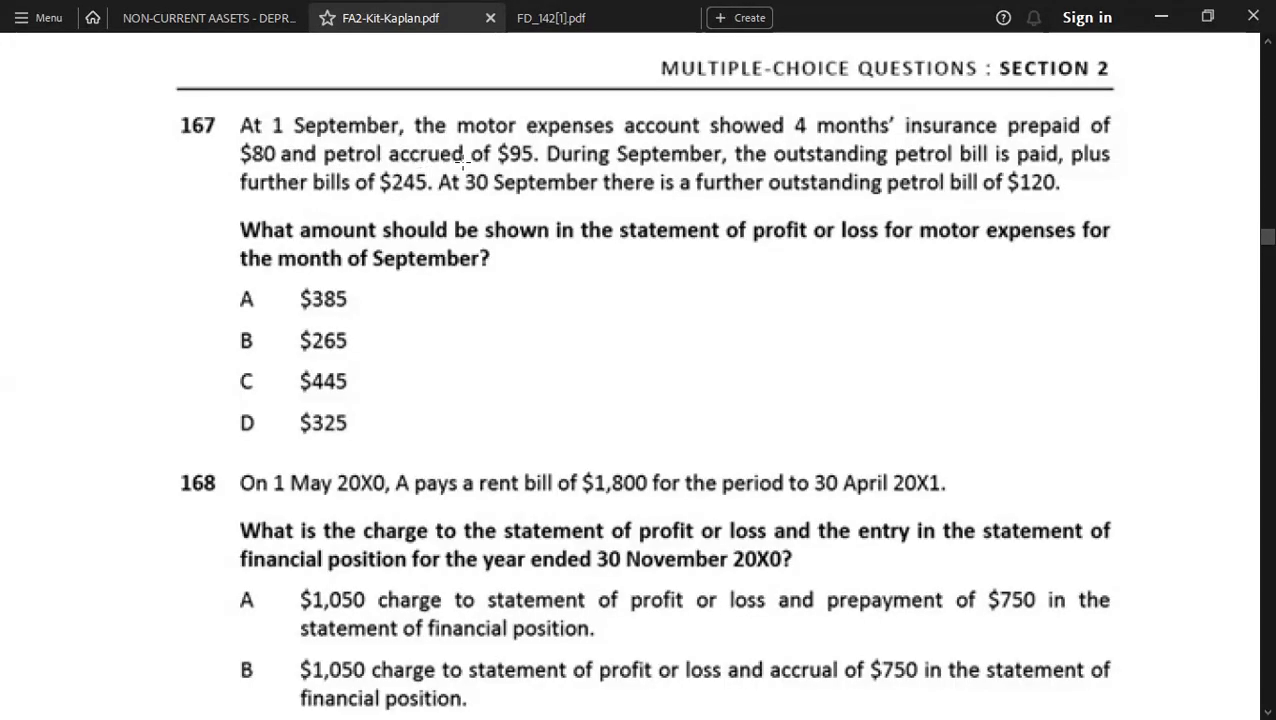
key("alt+Tab")
key("Right")
key("Right")
key("Right")
key("Up")
type("9/1")
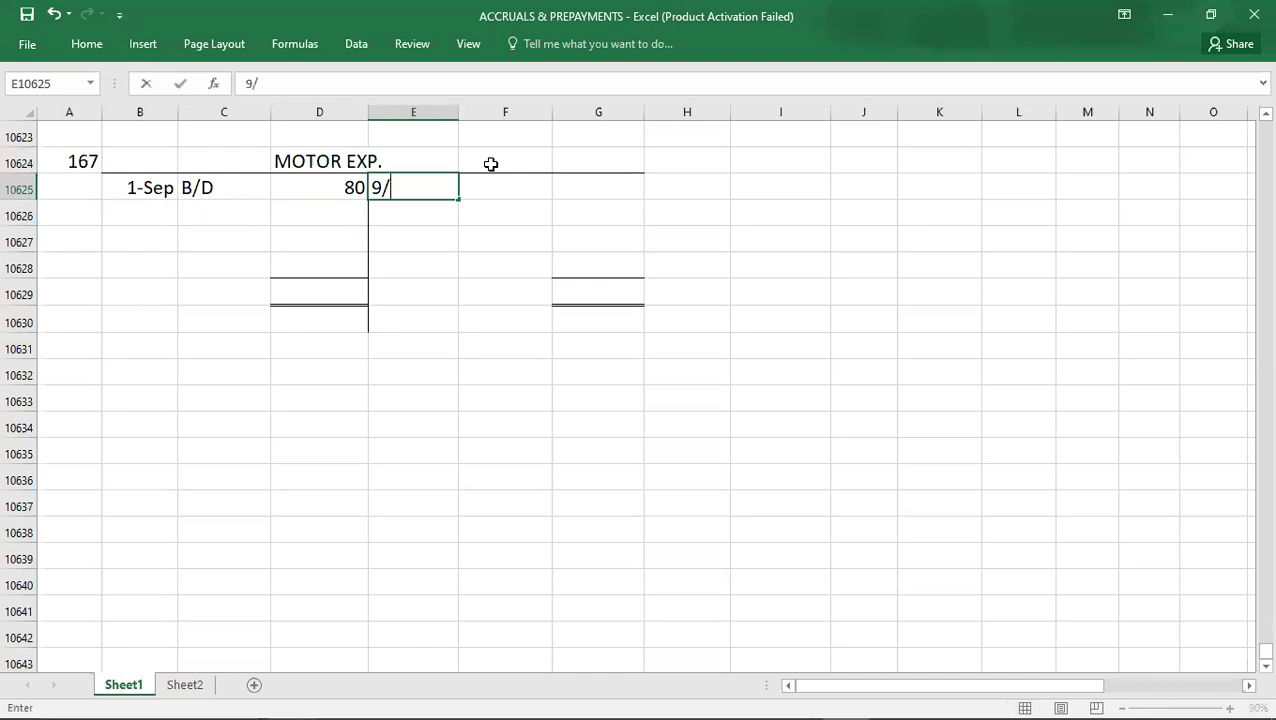
key("Tab")
type("B/D")
key("Tab")
type("95")
key("Return")
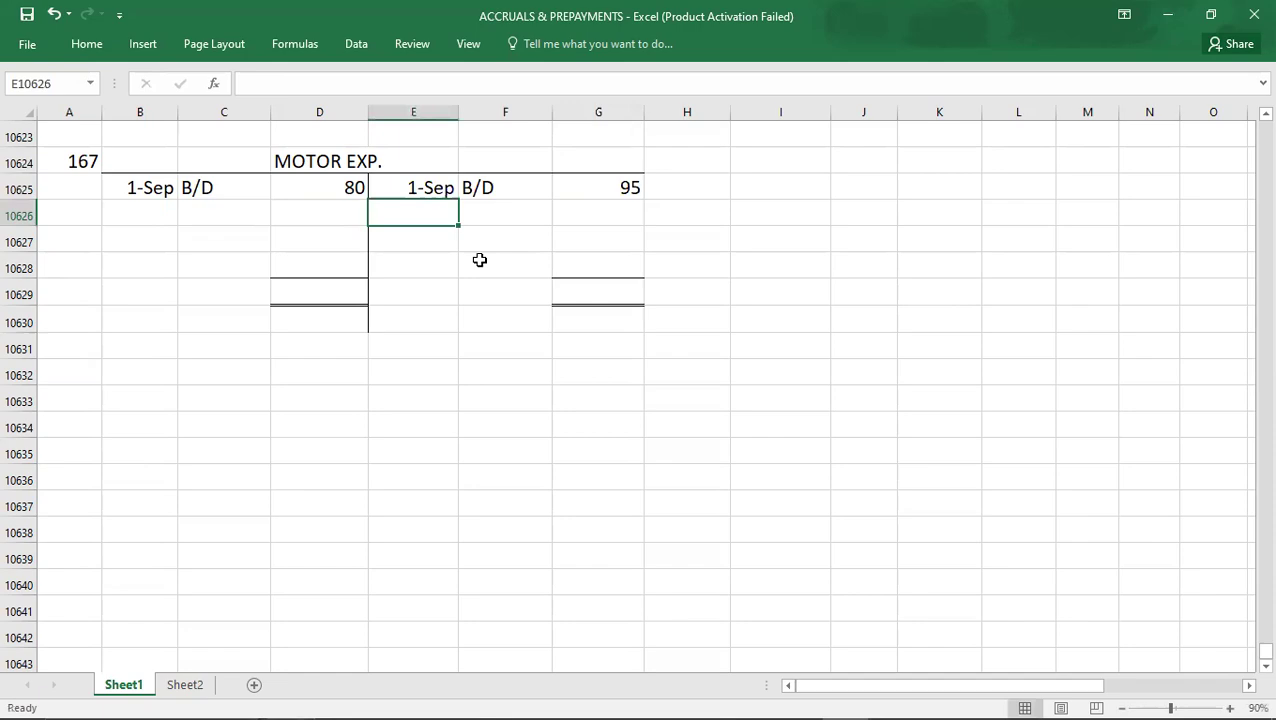
Check the outstanding petrol bill payment in the PDF and record it in Excel as CASH 95 on the debit side, row 10626.
key("alt+Tab")
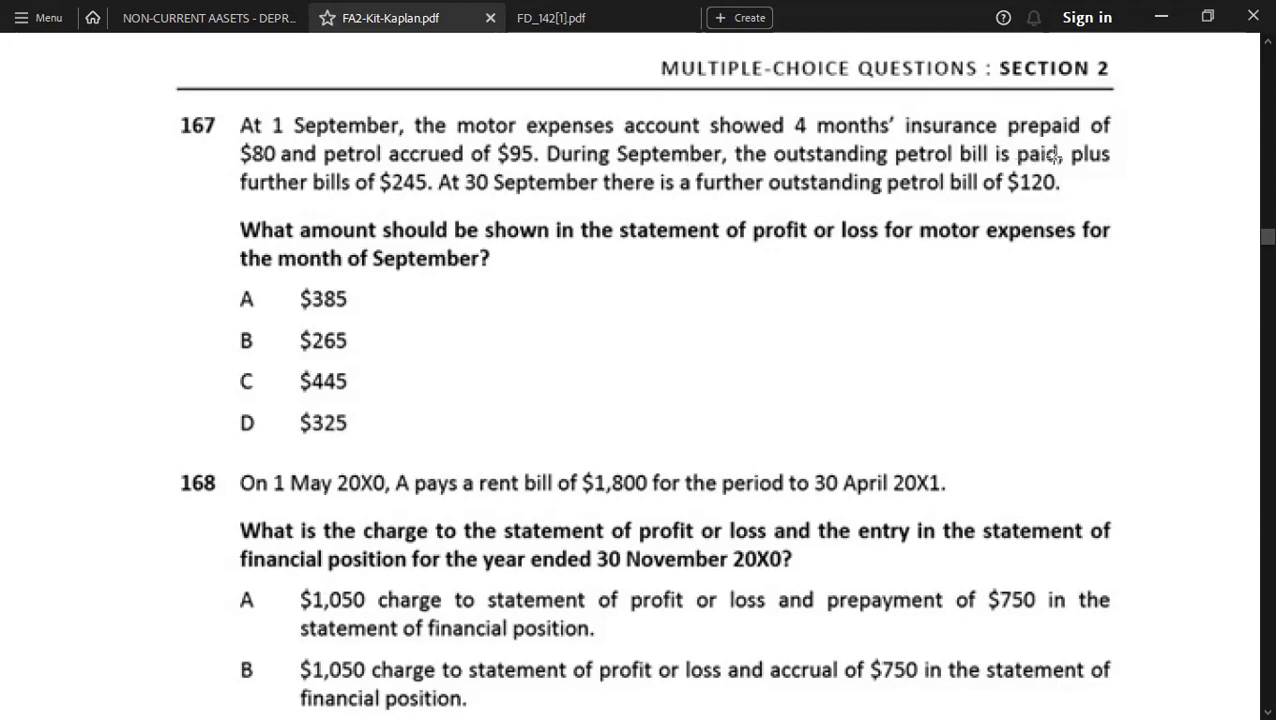
key("alt+Tab")
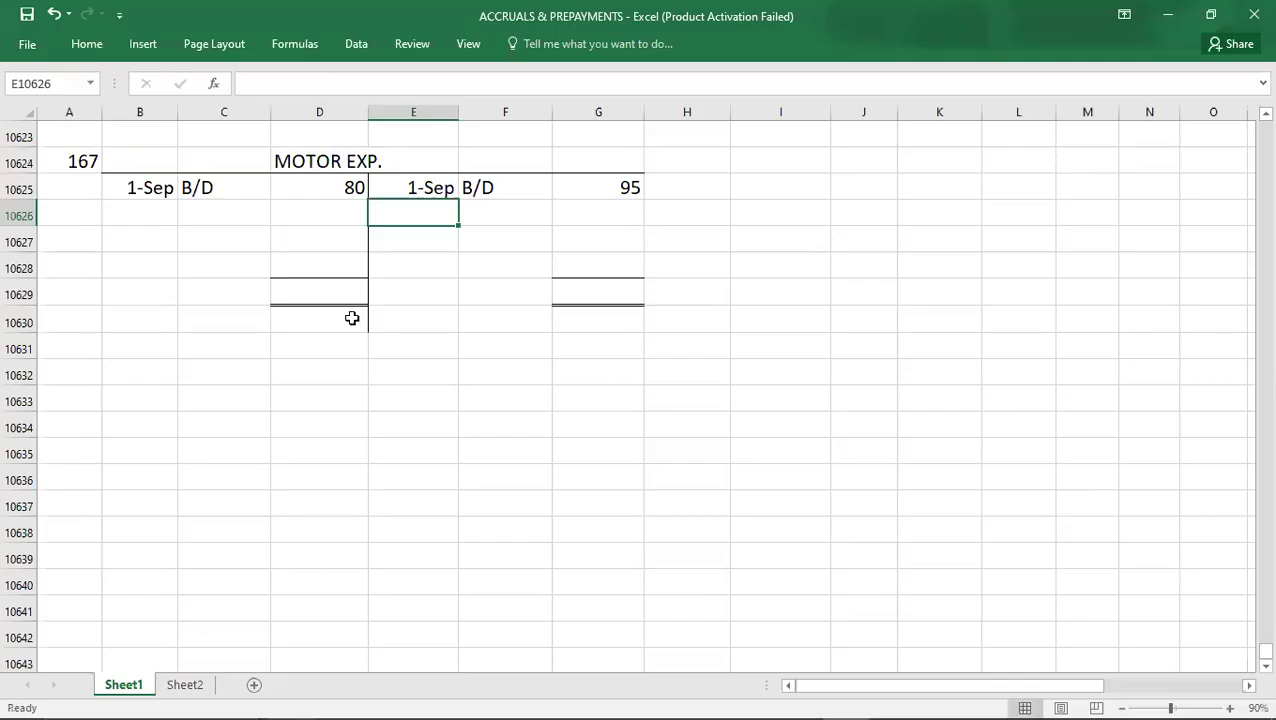
left_click(327, 218)
type("95")
key("Left")
type("CAH")
key("Left")
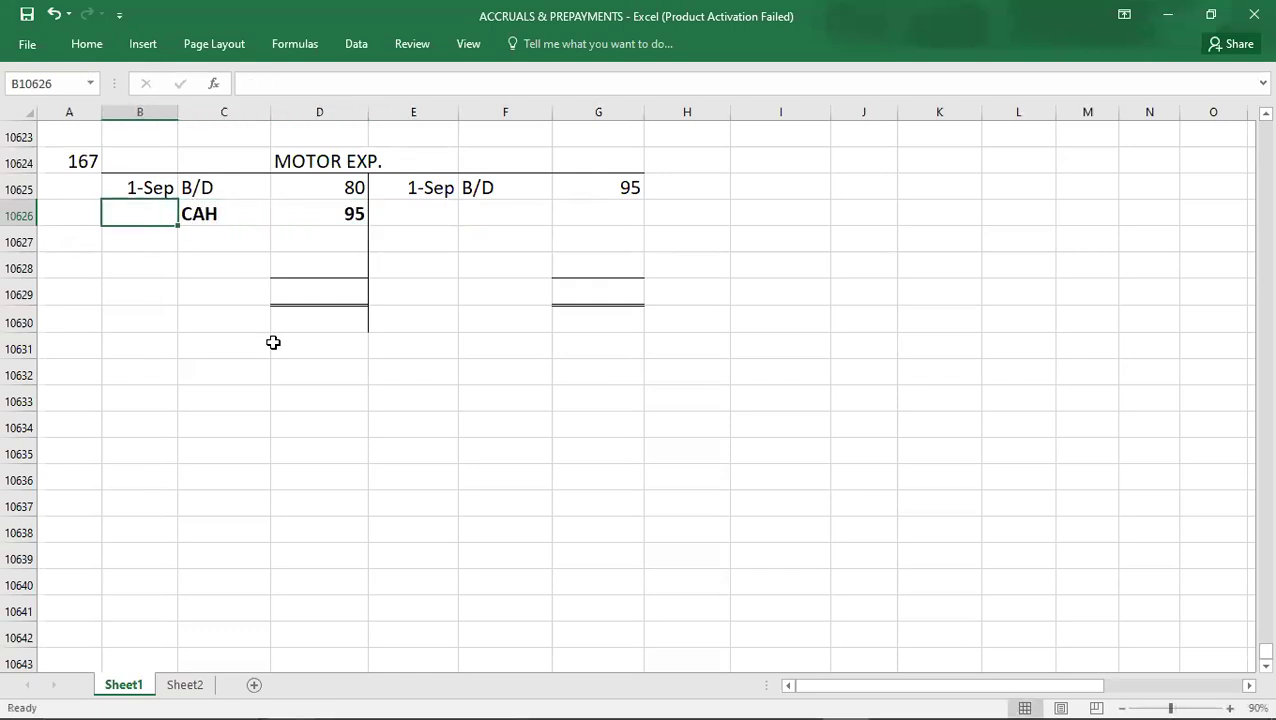
key("Right")
type("CASH")
key("Right")
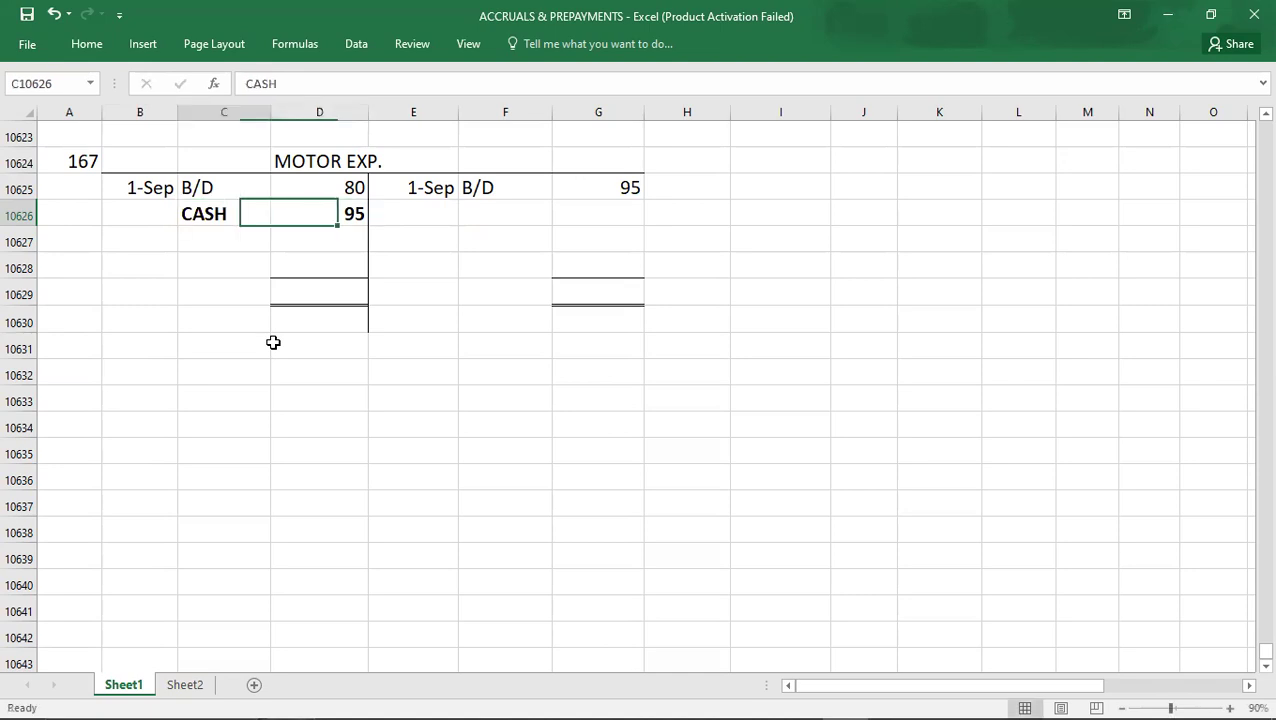
Remove the bold formatting from the CASH 95 entry in C10626:D10626.
key("Left")
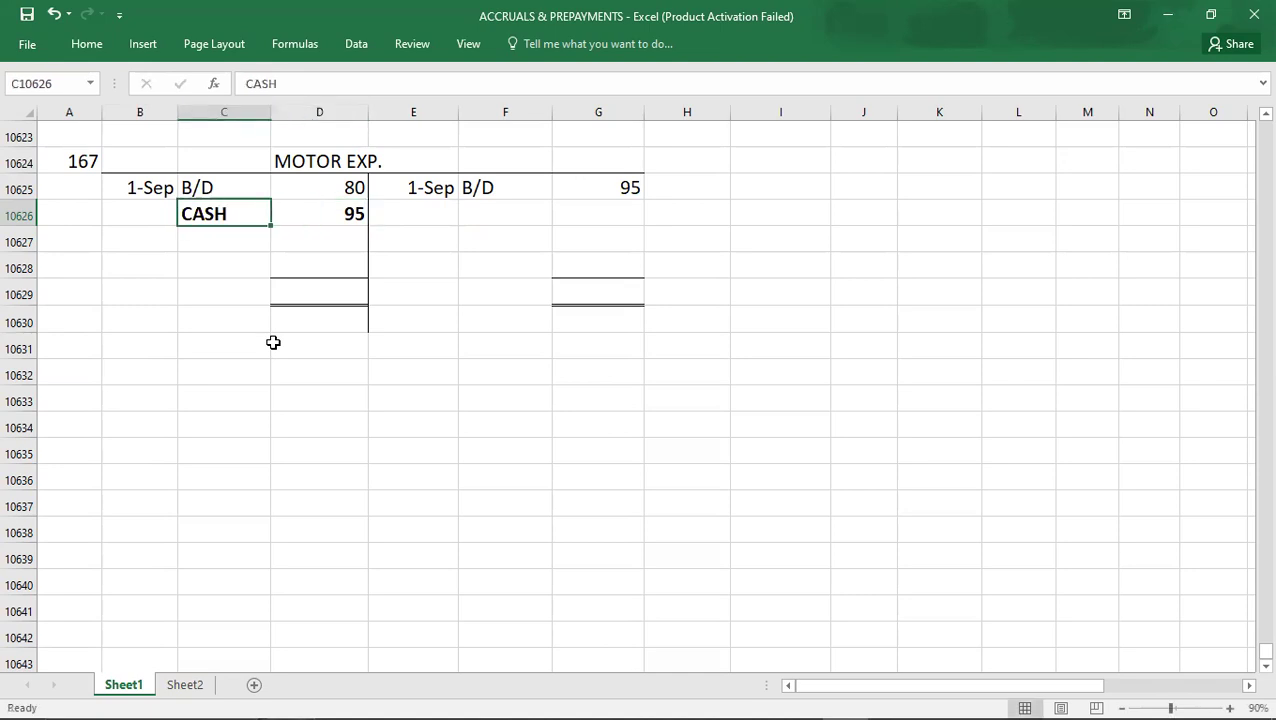
key("shift+Right")
key("ctrl+b")
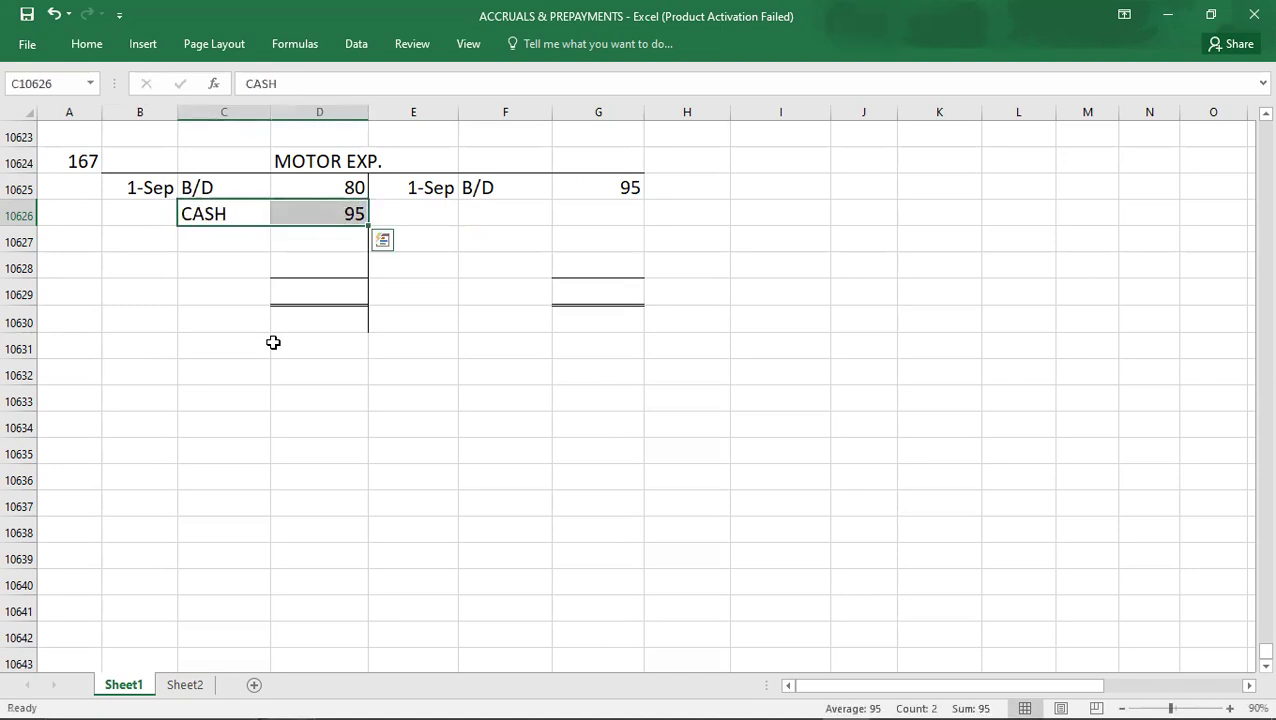
key("Down")
Check the further bills in the PDF and record them in Excel as CASH 245 on the debit side, row 10627.
key("alt+Tab")
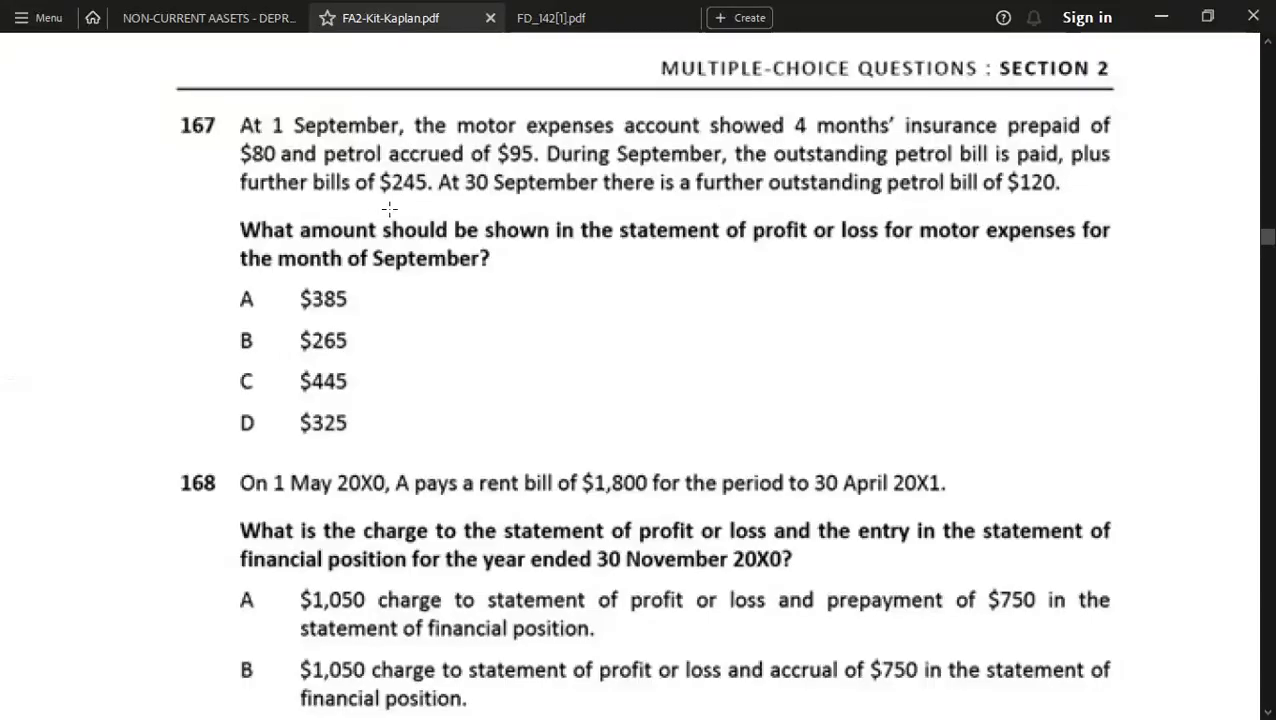
key("alt+Tab")
key("Right")
type("245")
key("Left")
type("CASH")
key("Return")
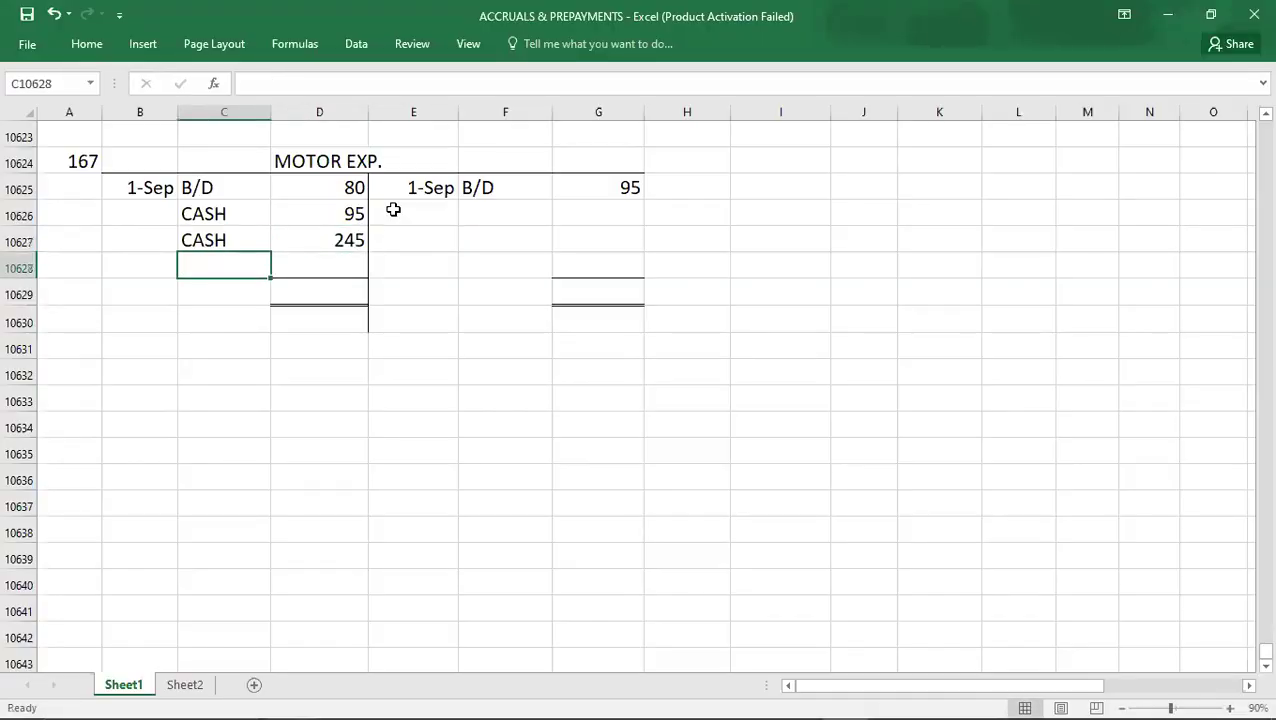
Check the closing petrol accrual in the PDF and enter it in Excel on the debit side, row 10628: 9/30, C/D, 120.
key("alt+Tab")
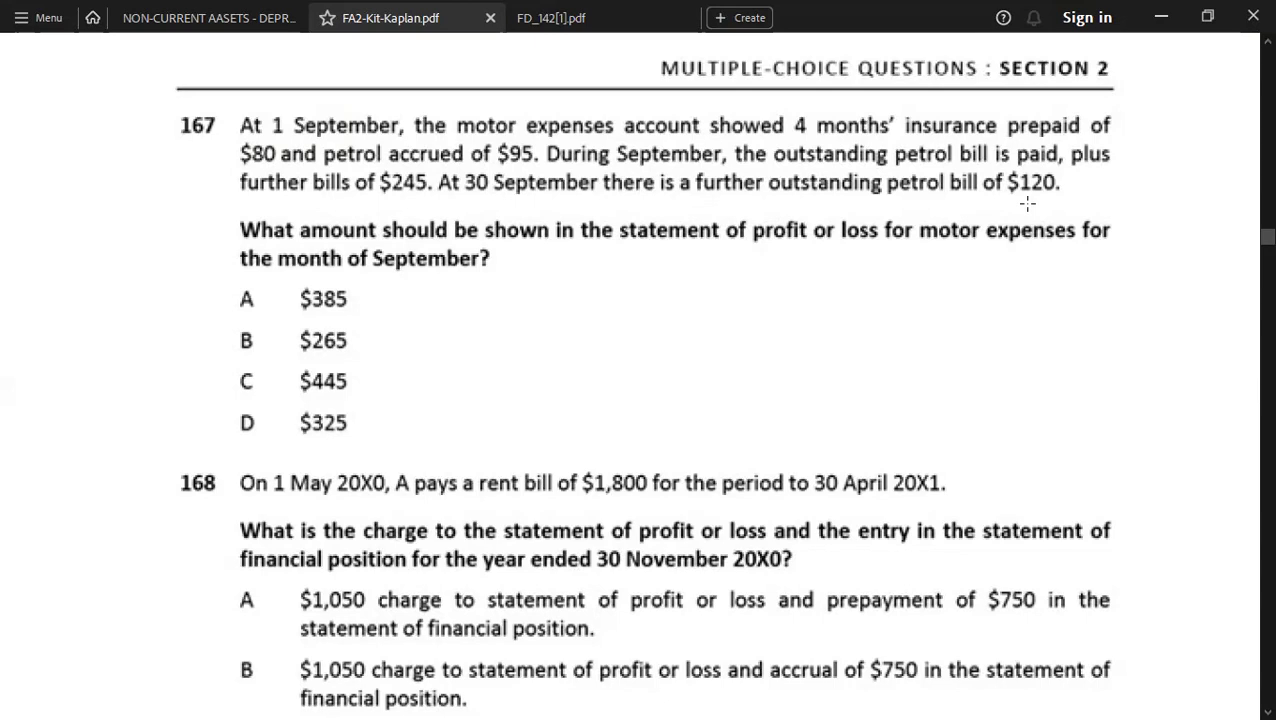
key("alt+Tab")
key("Left")
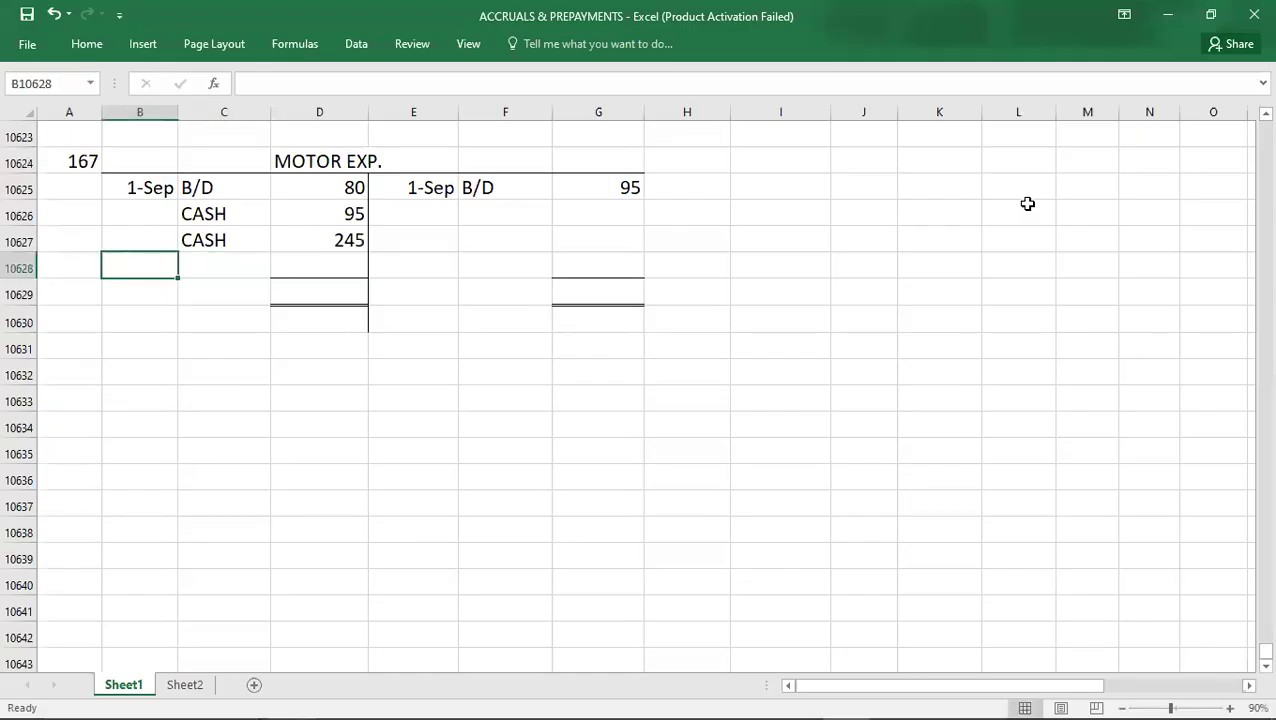
type("9/30")
key("Tab")
type("C/D")
key("Tab")
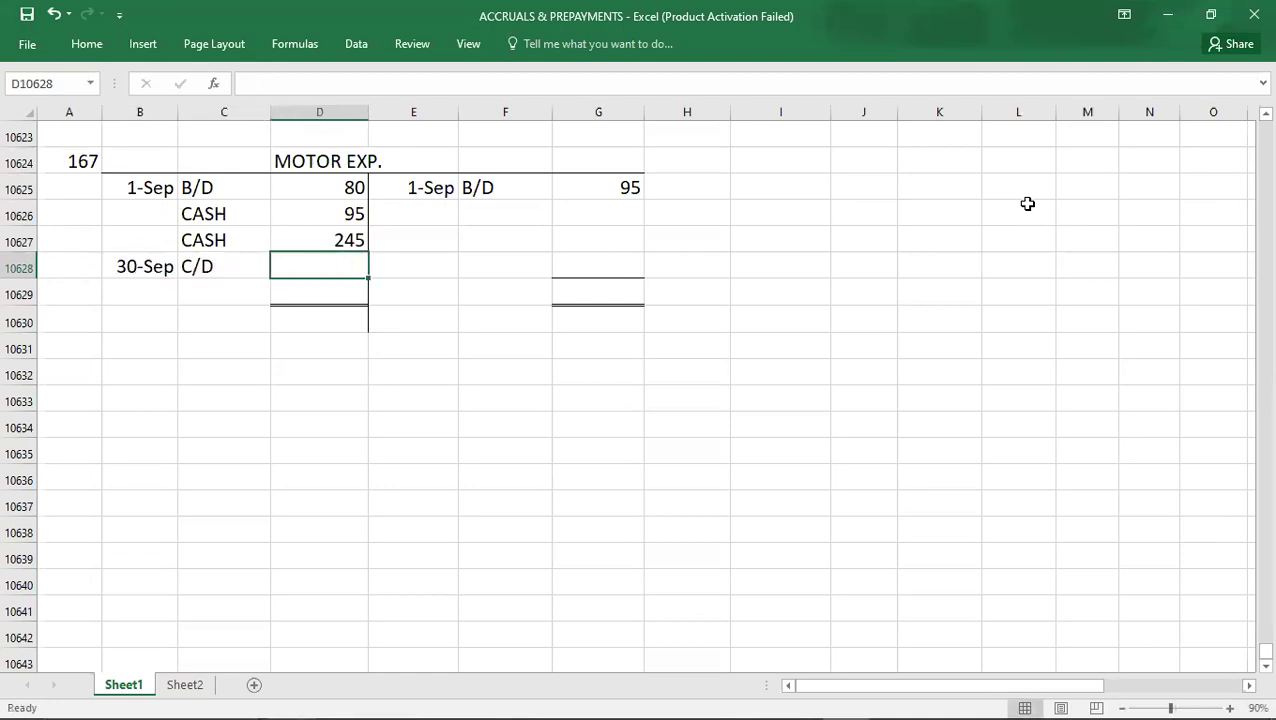
type("120")
key("Return")
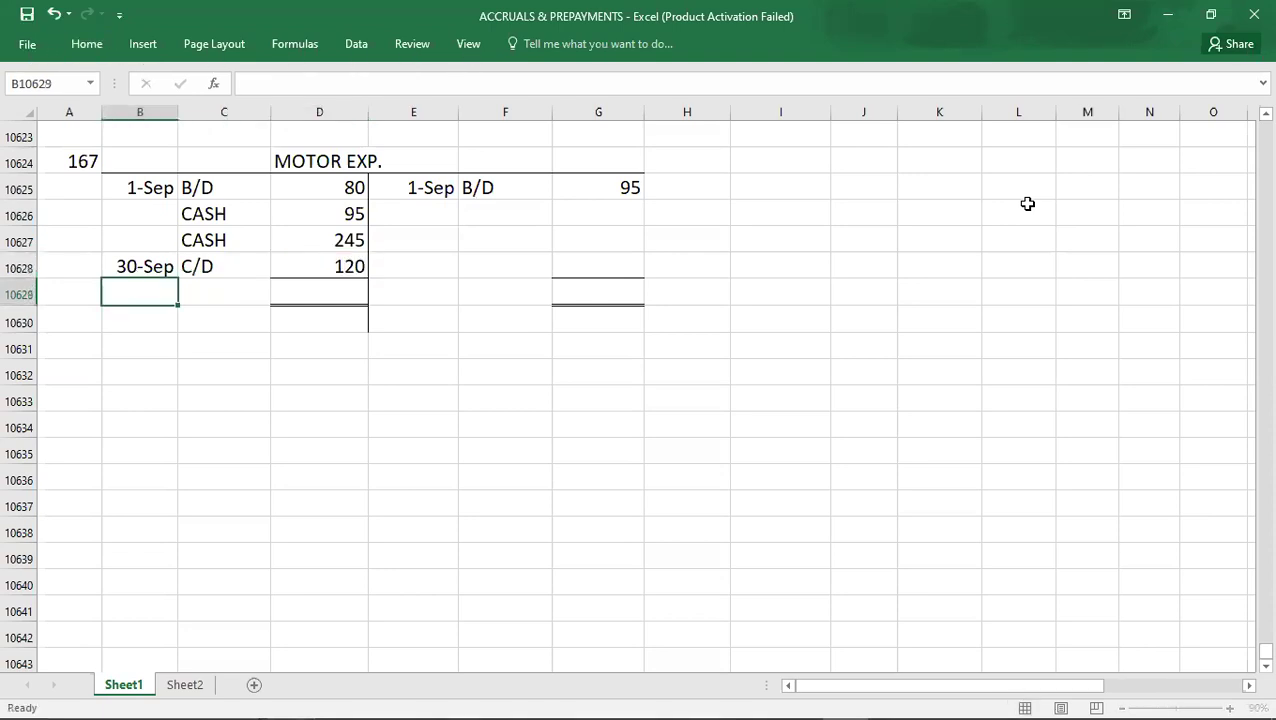
key("Return")
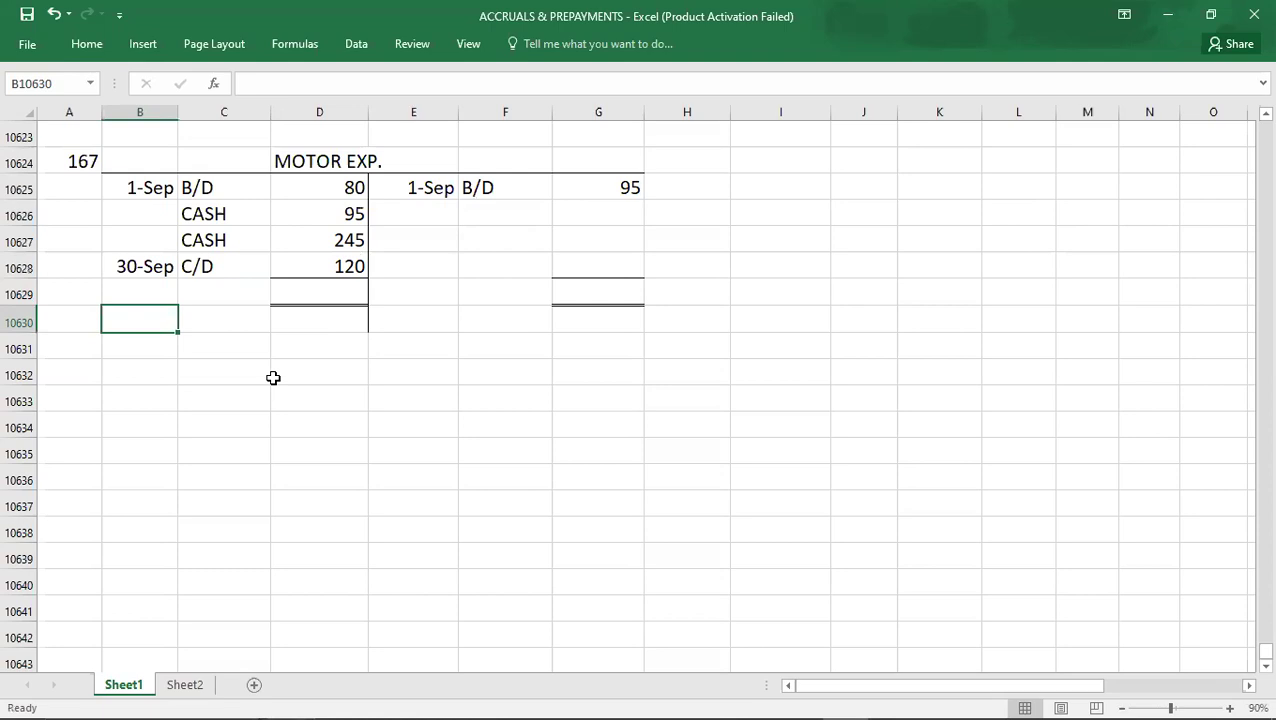
Reread question 167 in the PDF and add the working "PREPAID INSURANCE = 80*3/4 = 60" in Excel cell B10632.
key("alt+Tab")
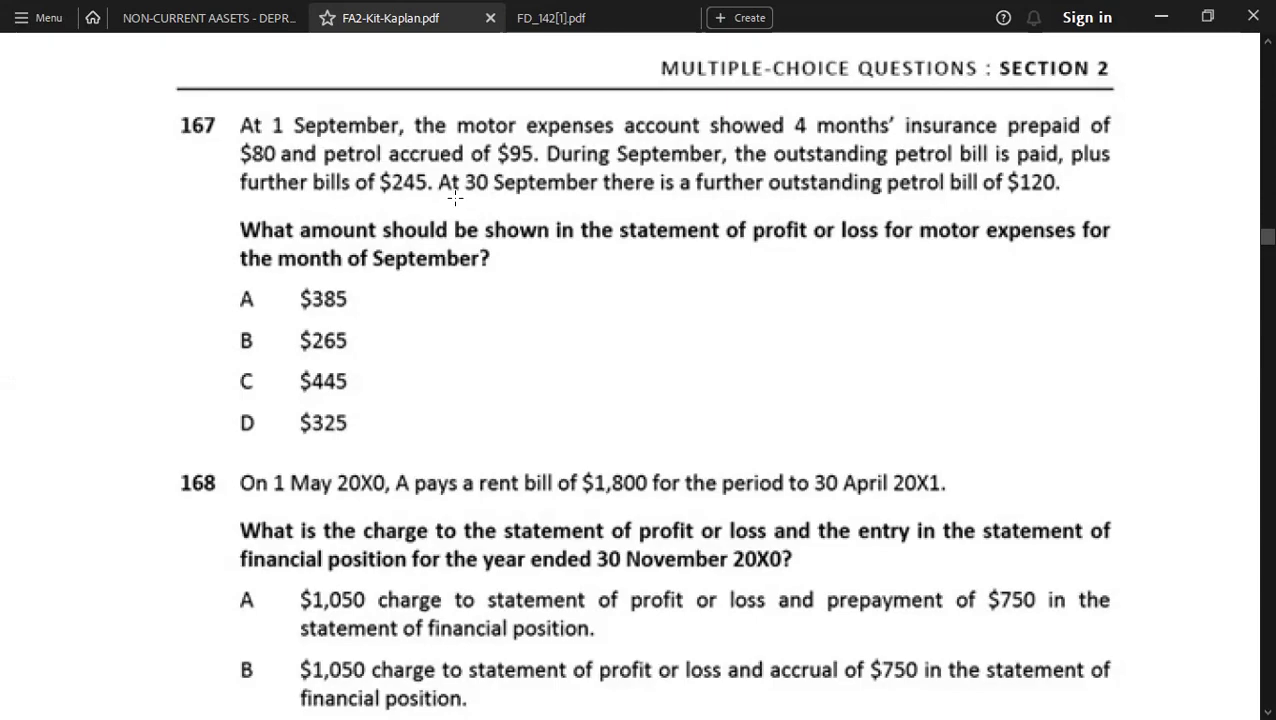
key("alt+Tab")
left_click(148, 343)
left_click(149, 375)
type("PREPAID INSURANCE = 80*1")
type("/4 =")
key("BackSpace")
key("BackSpace")
key("BackSpace")
key("BackSpace")
key("BackSpace")
key("BackSpace")
type("3/4 = 6")
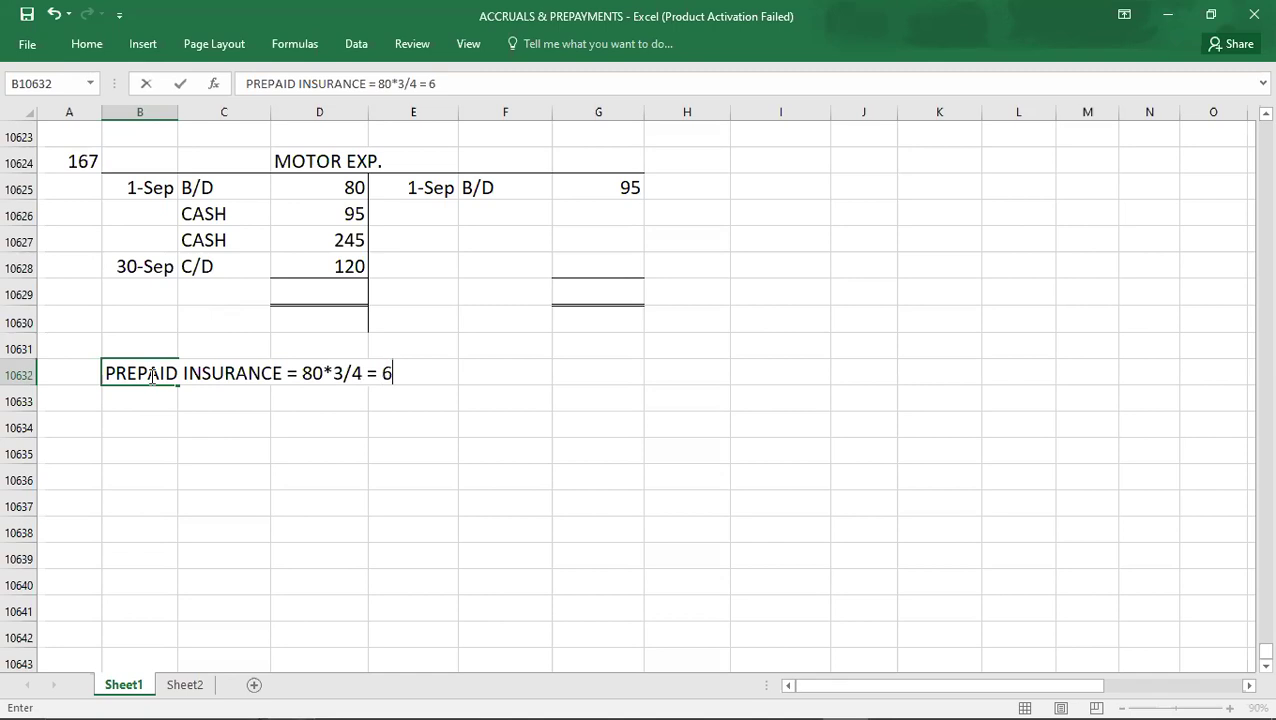
type("0")
key("Return")
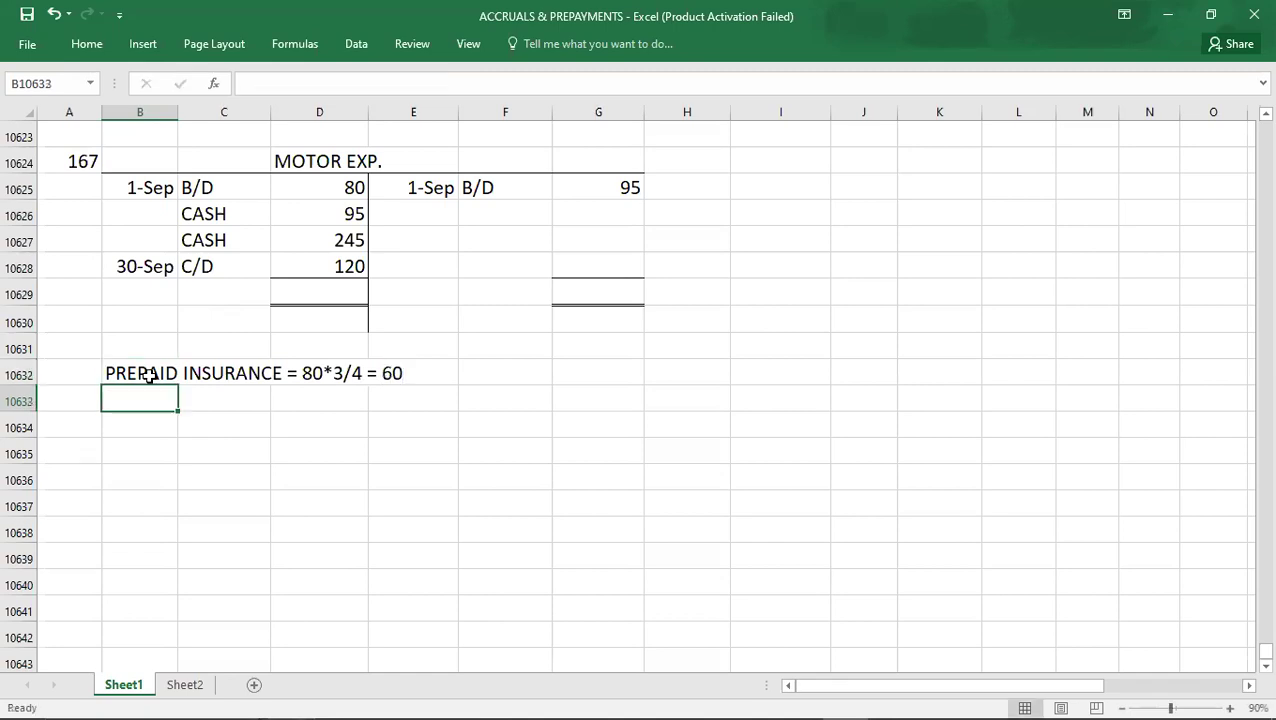
Enter the closing insurance prepayment on the MOTOR EXP. credit side in row 10628: 9/30, C/D, 60.
left_click(423, 275)
type("9/30")
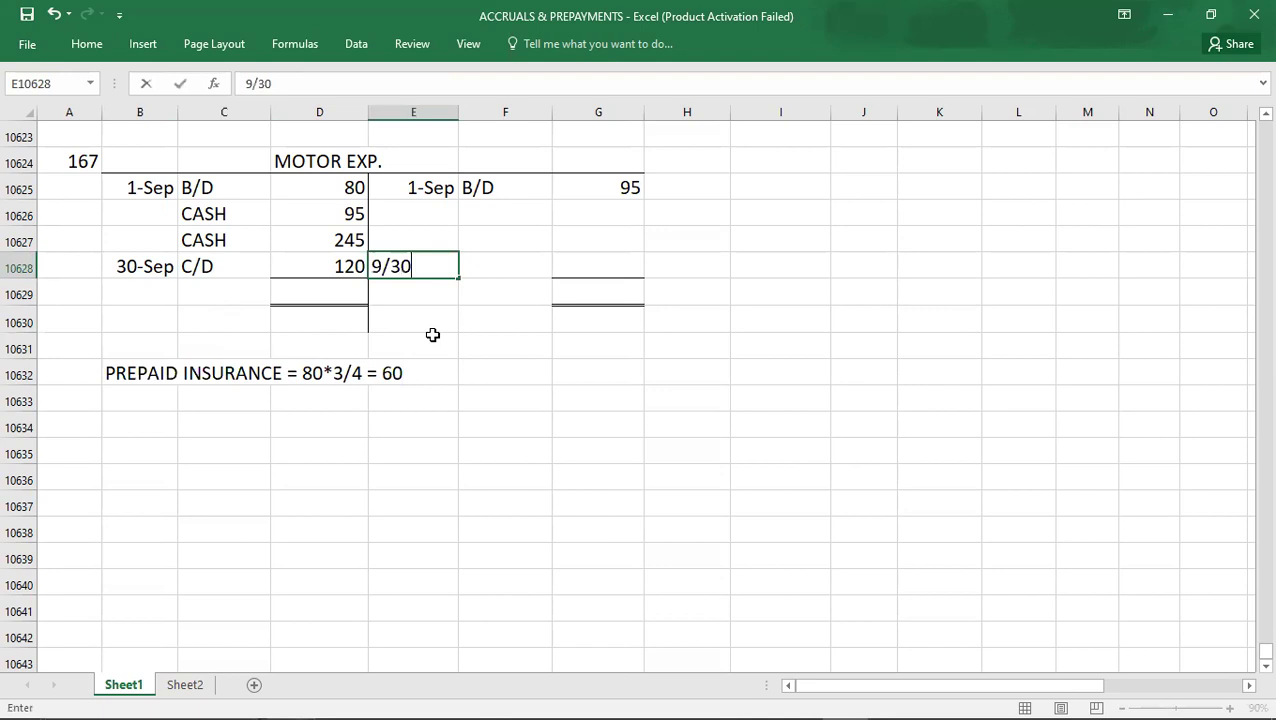
key("Tab")
type("C")
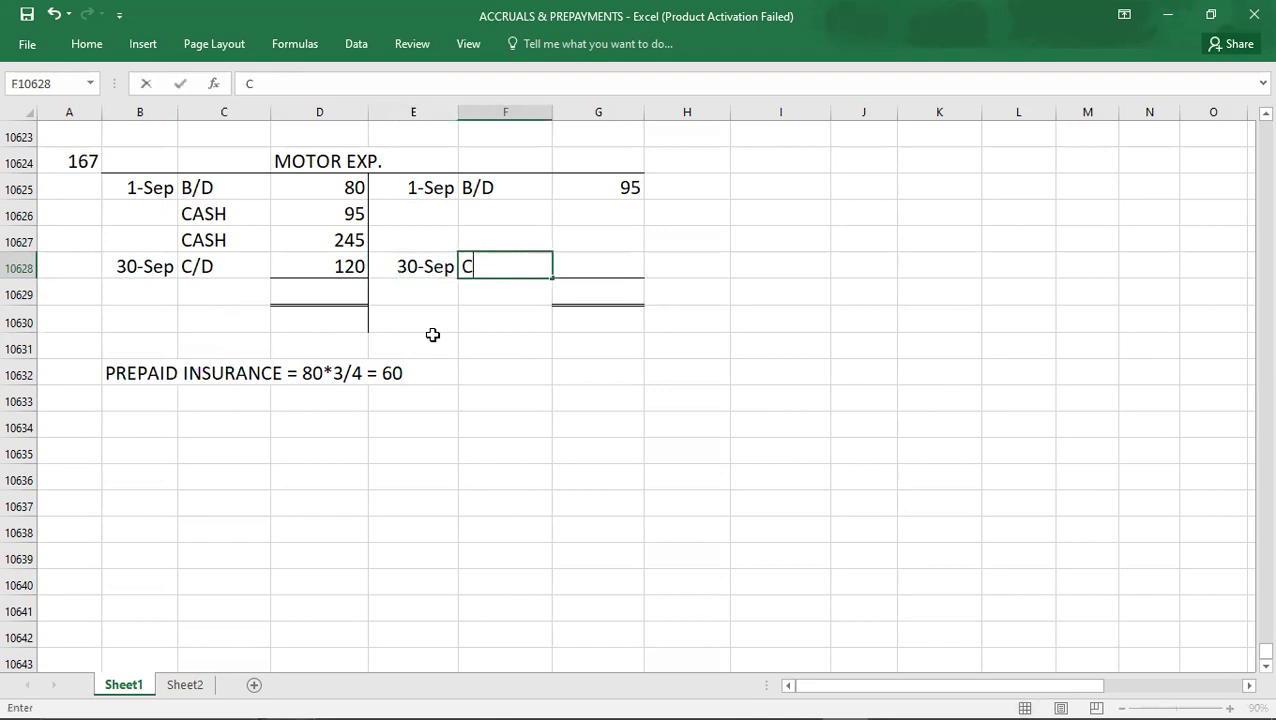
type("/D")
key("Tab")
type("60")
key("Return")
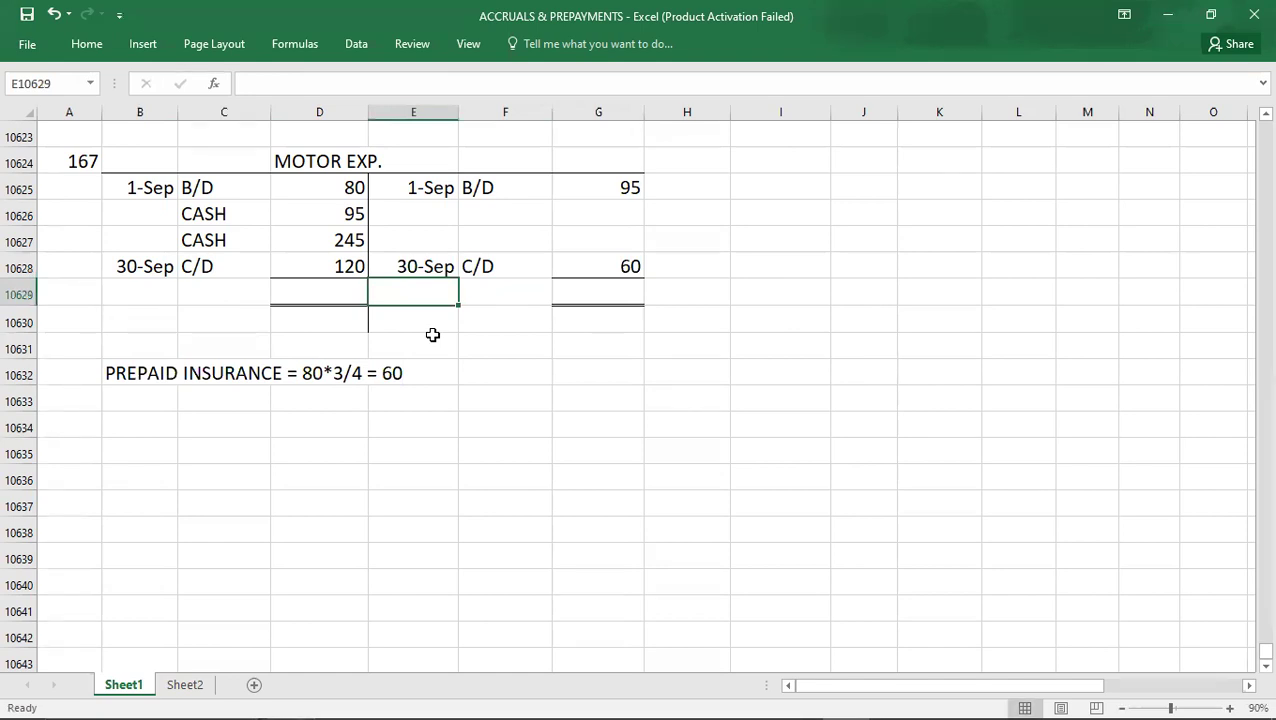
Sum the debit amounts and enter the total 540 on both sides of the account in D10629 and G10629.
key("Left")
key("Up")
key("shift+Up")
key("shift+Up")
key("shift+Up")
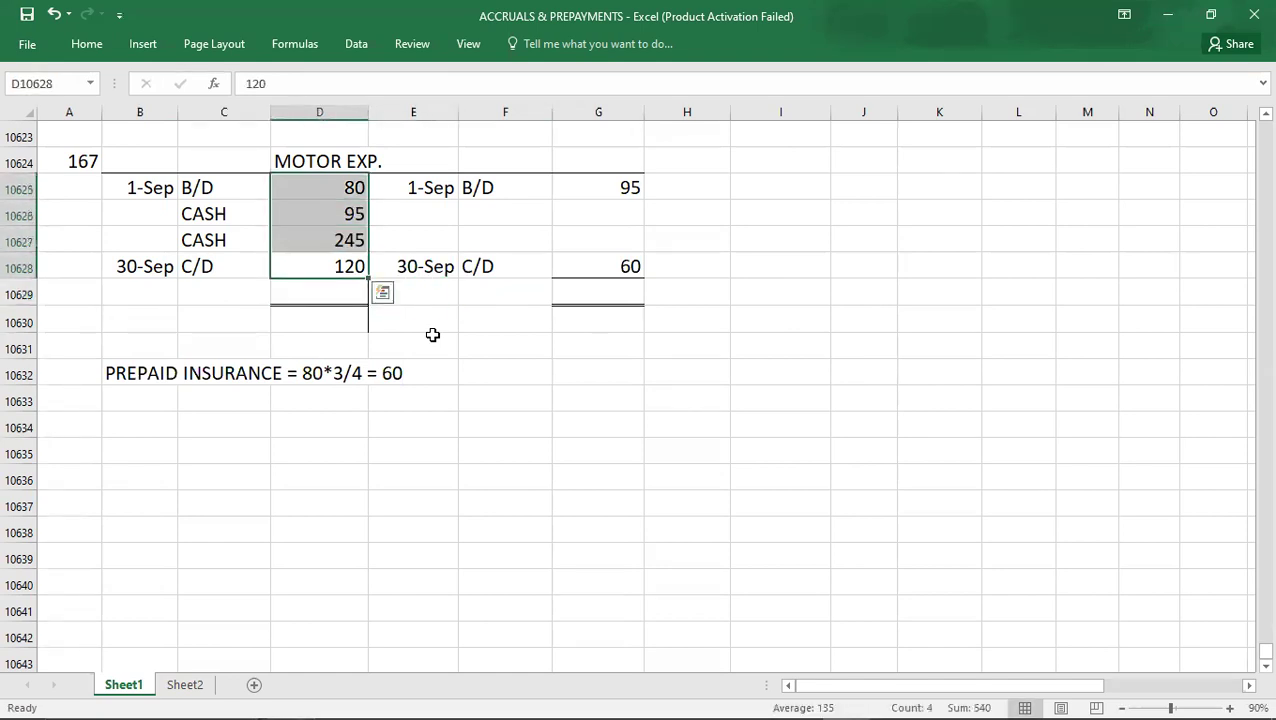
key("Down")
type("540")
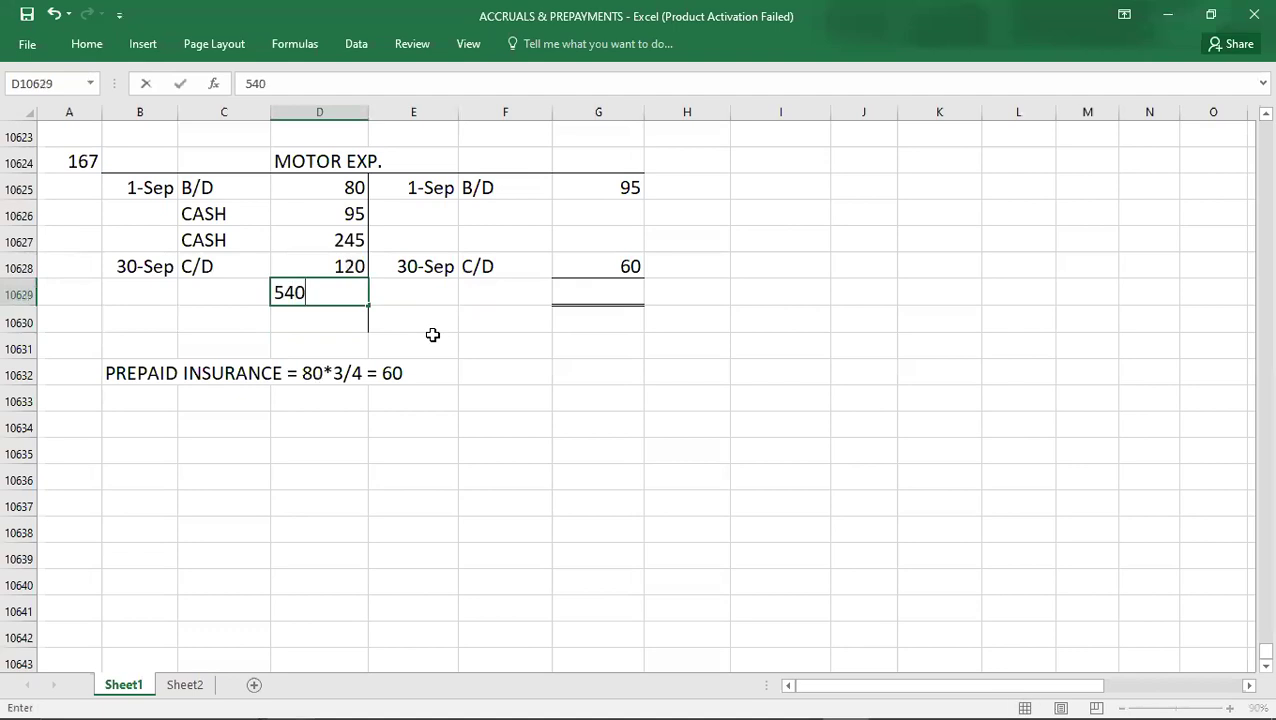
key("Right")
key("Right")
key("Right")
type("540")
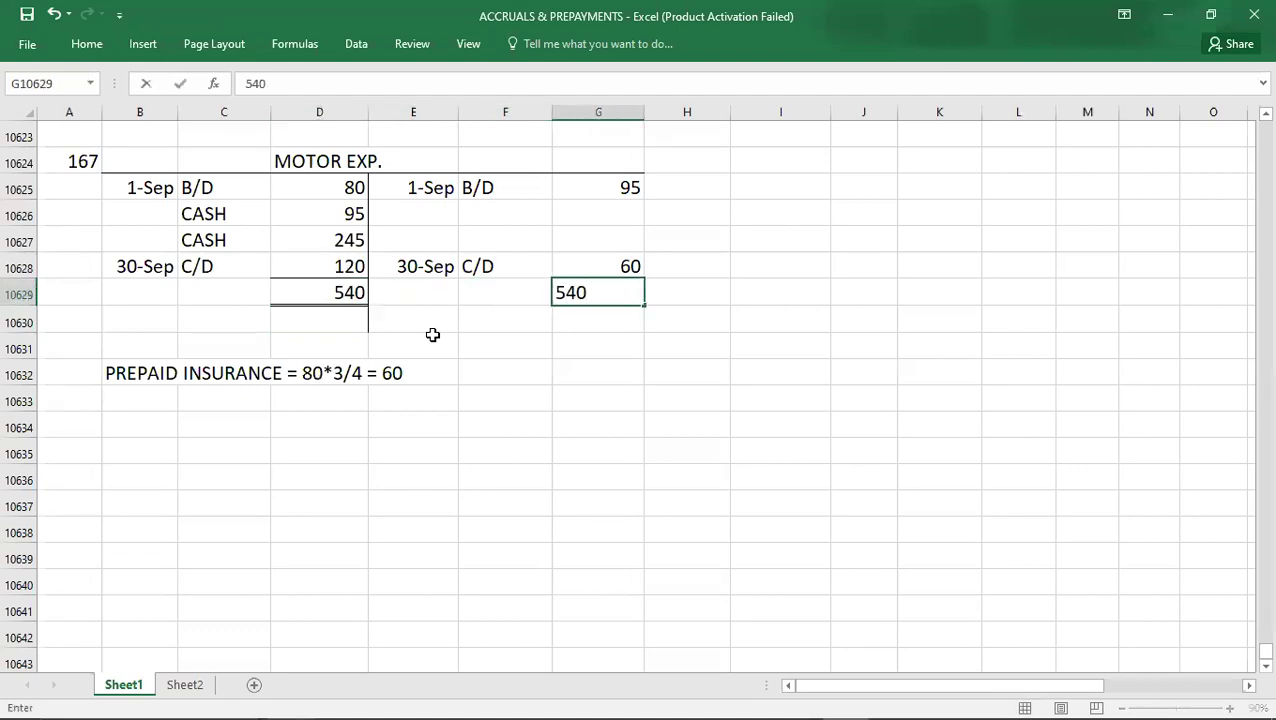
Enter the balancing P&L charge of 385 on the credit side of the account in row 10627.
key("Up")
key("Up")
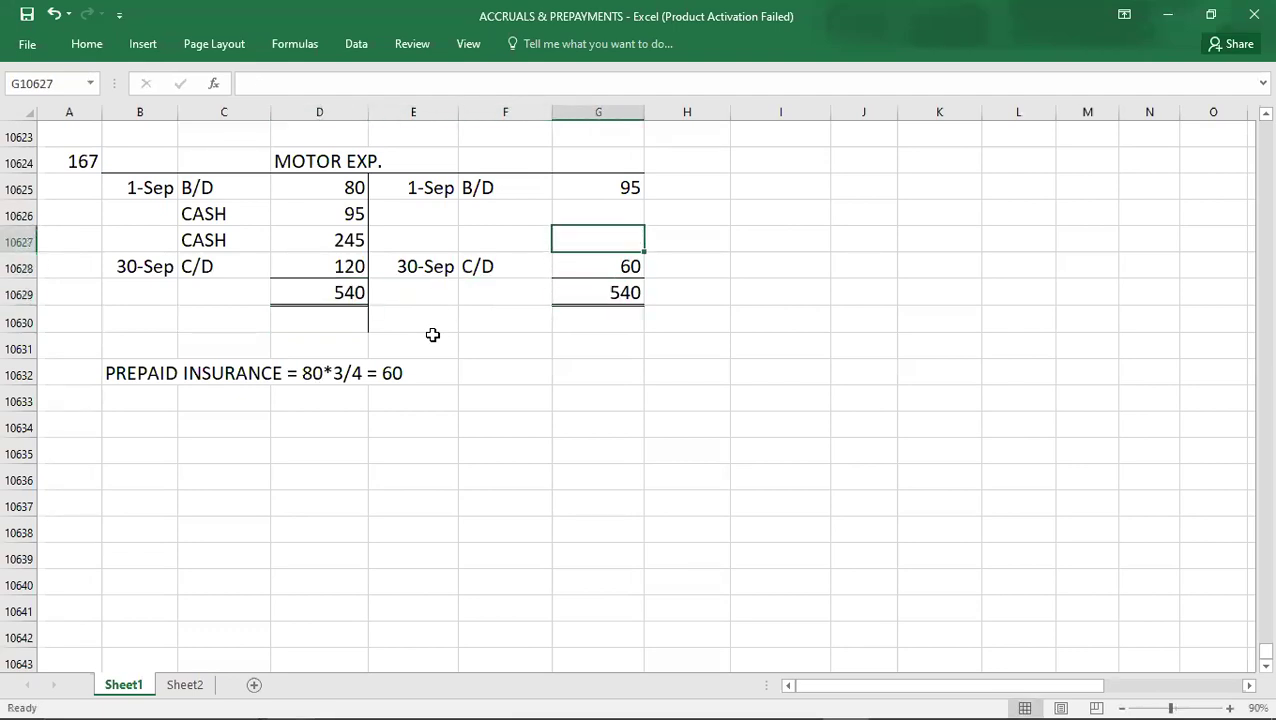
key("Left")
type("P&L")
key("Right")
type("385")
Make the P&L 385 entry in F10627:G10627 bold.
key("Right")
key("Left")
key("shift+Left")
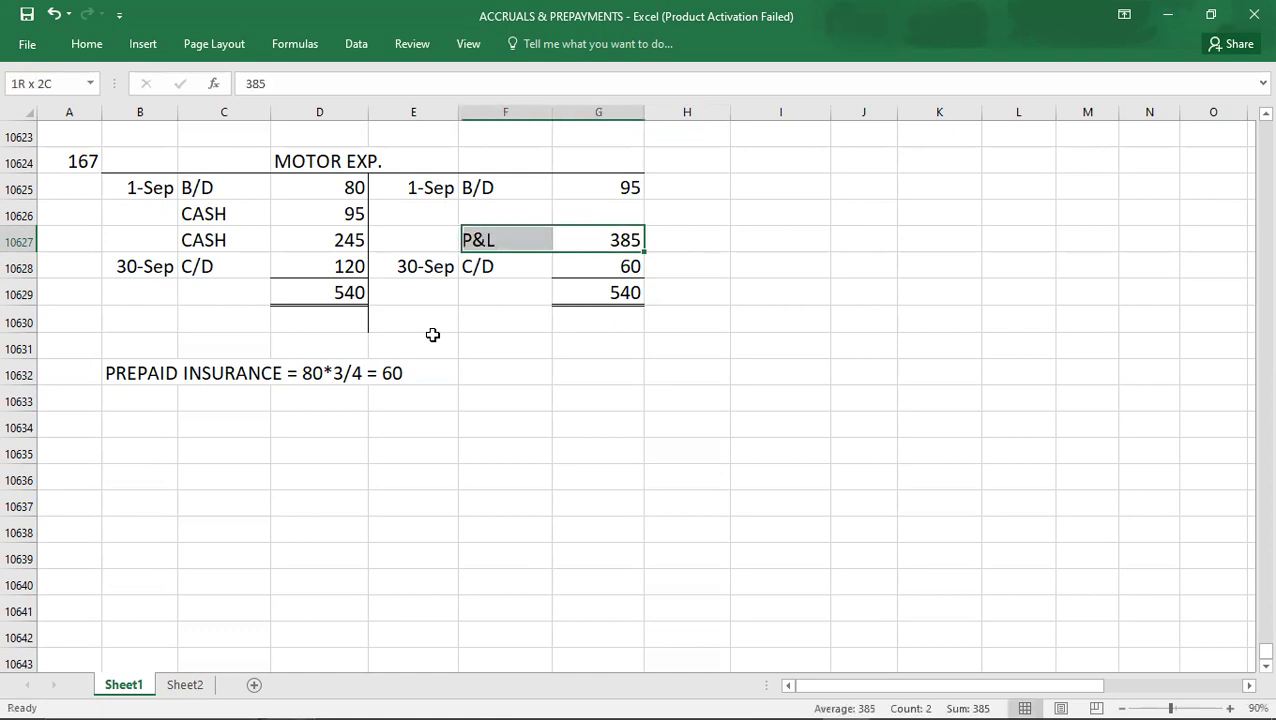
key("ctrl+b")
Compare the charge with the PDF's answer options and enter answer A below the number 167, in Excel cell A10625.
key("Left")
key("Left")
key("Left")
key("Left")
key("Left")
key("Left")
key("Up")
key("Up")
key("Up")
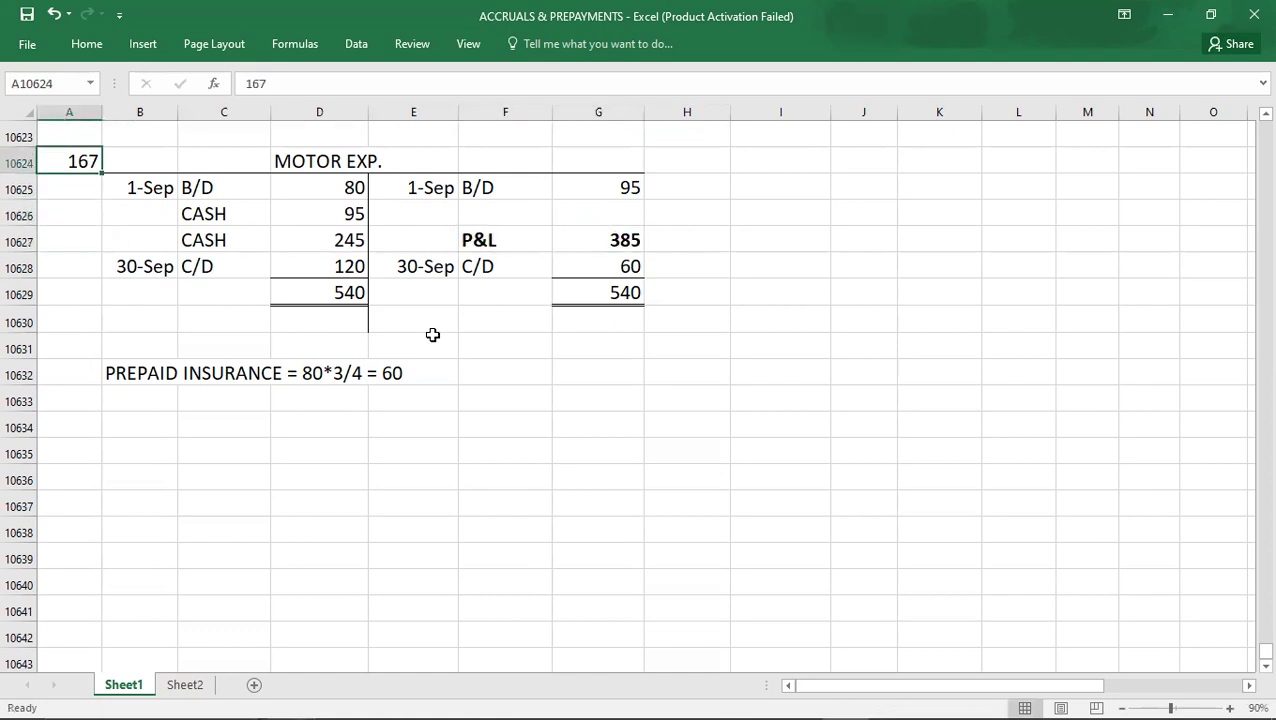
key("alt+Tab")
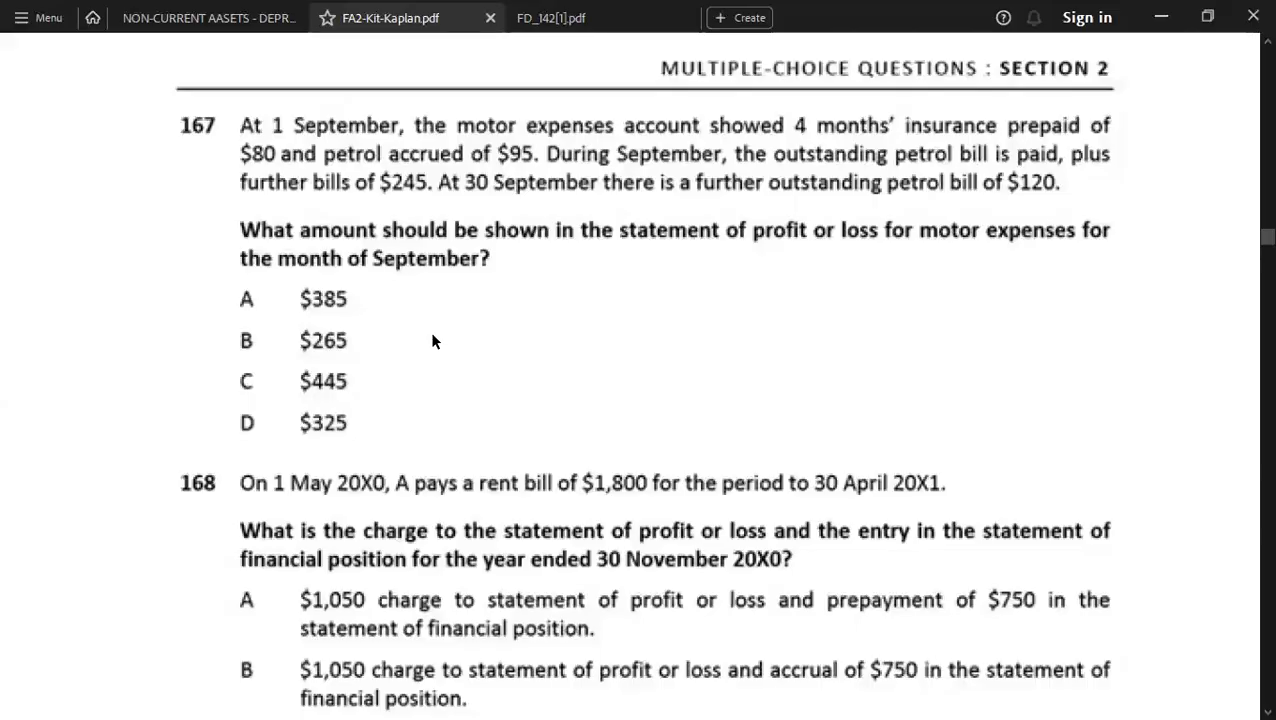
key("alt+Tab")
key("Down")
type("A")
key("Return")
key("Return")
Read question 168 in the PDF and enter the question number 168 in Excel cell A10635, below the previous solution.
key("Down")
key("Down")
key("Down")
key("Down")
key("Down")
key("Down")
key("Down")
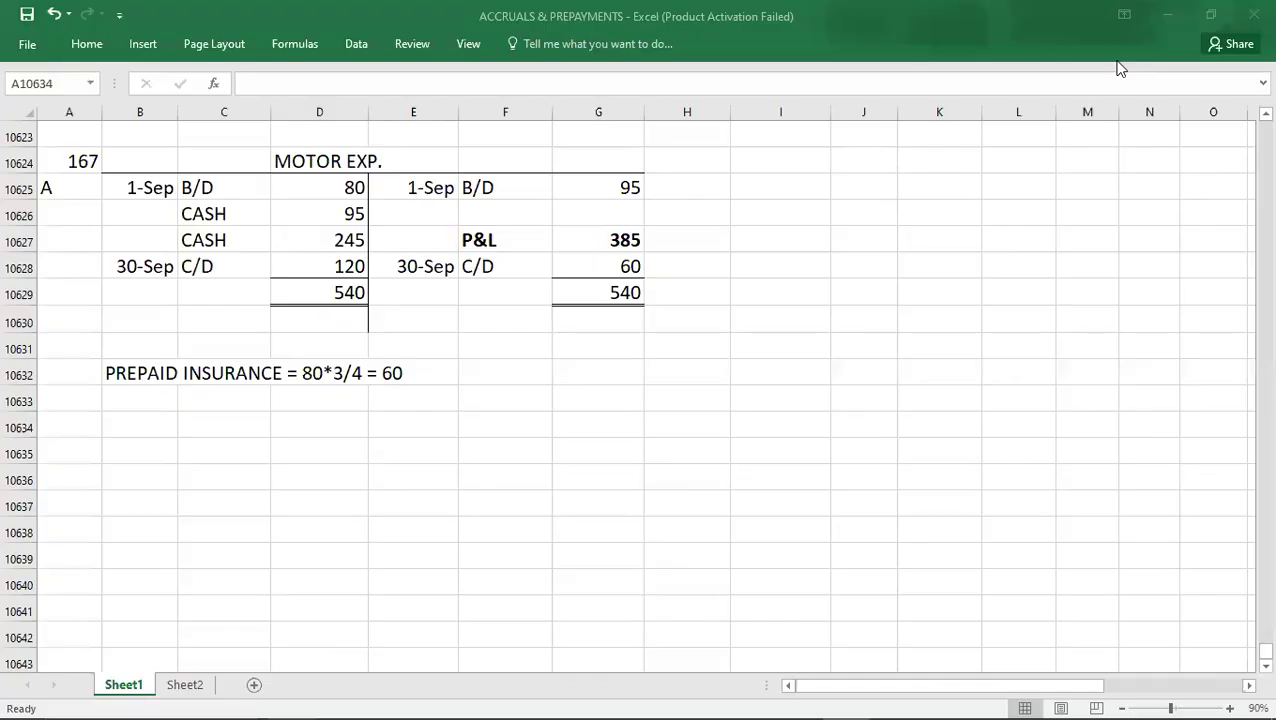
key("alt+Tab")
key("Tab")
scroll(393, 487, "down", 1)
scroll(393, 487, "down", 5)
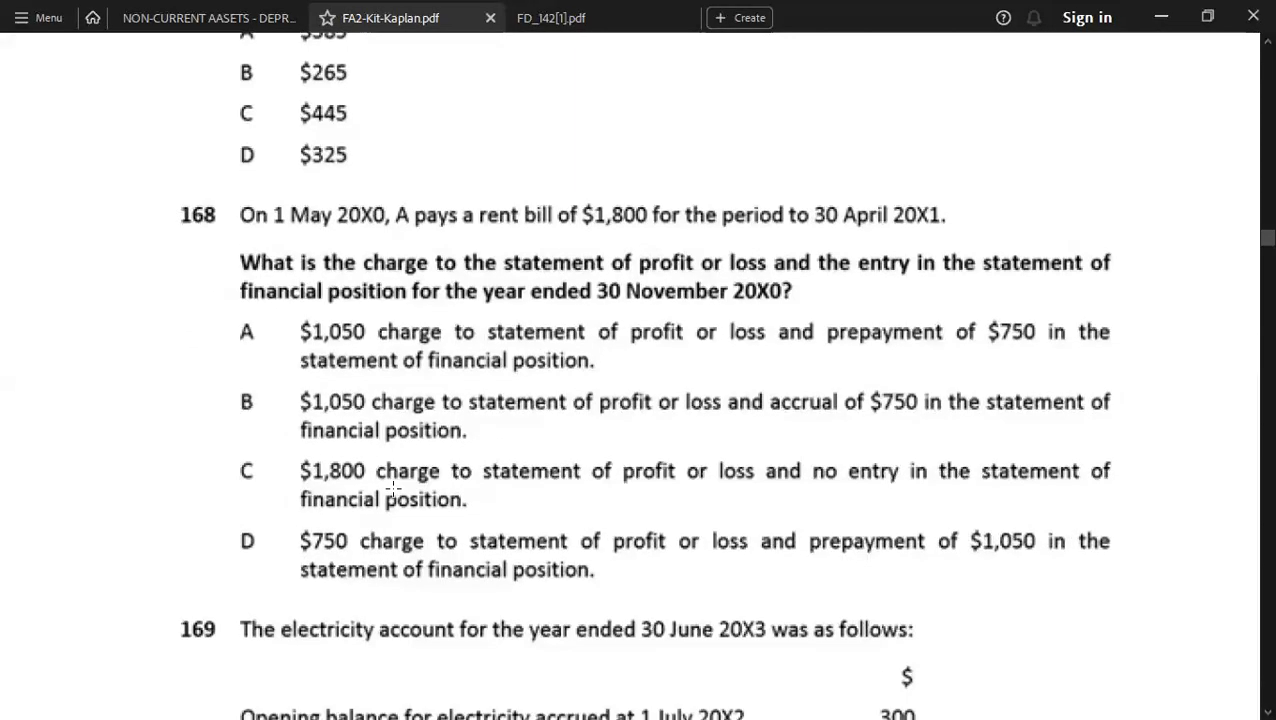
scroll(393, 487, "down", 2)
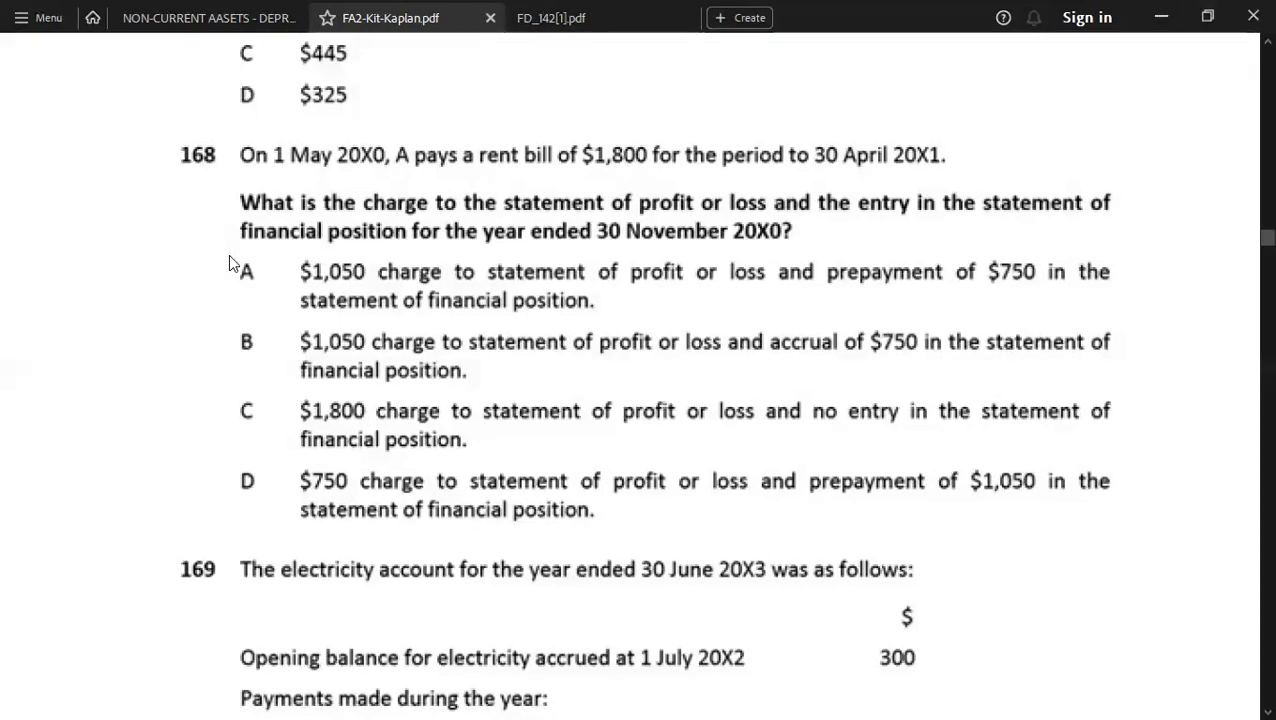
key("alt+Tab")
key("alt+Tab")
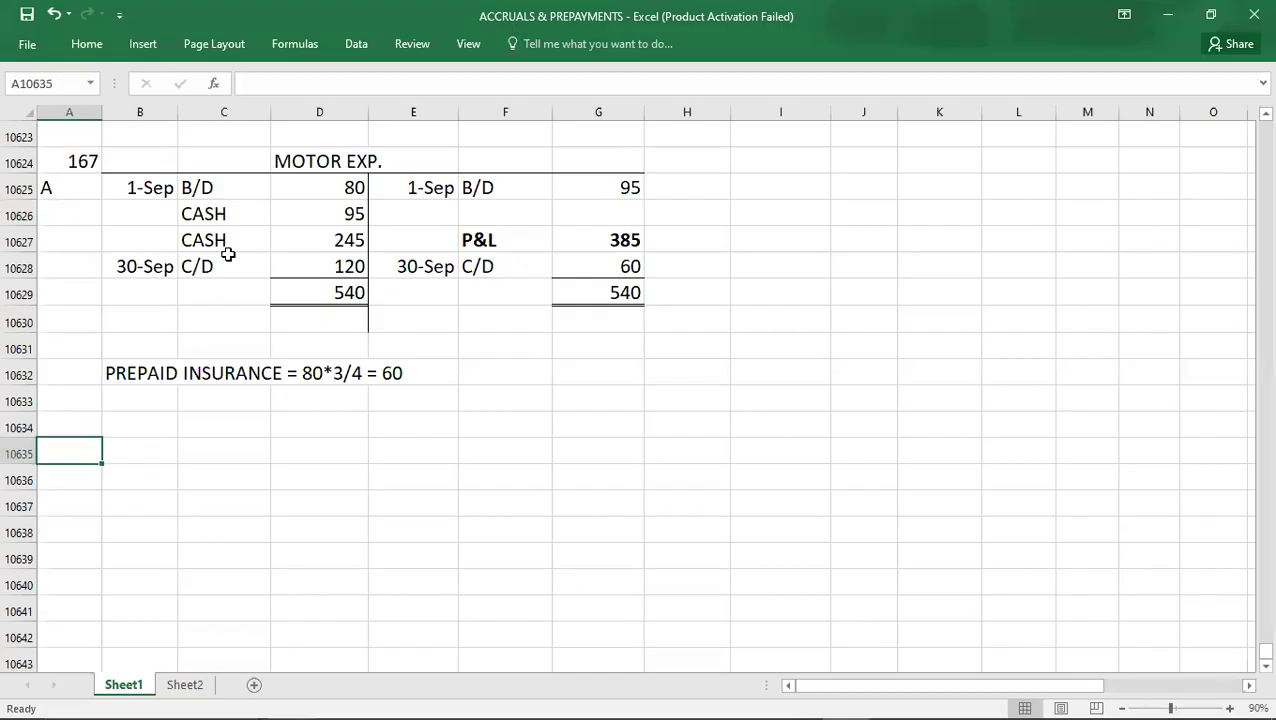
type("168")
key("Tab")
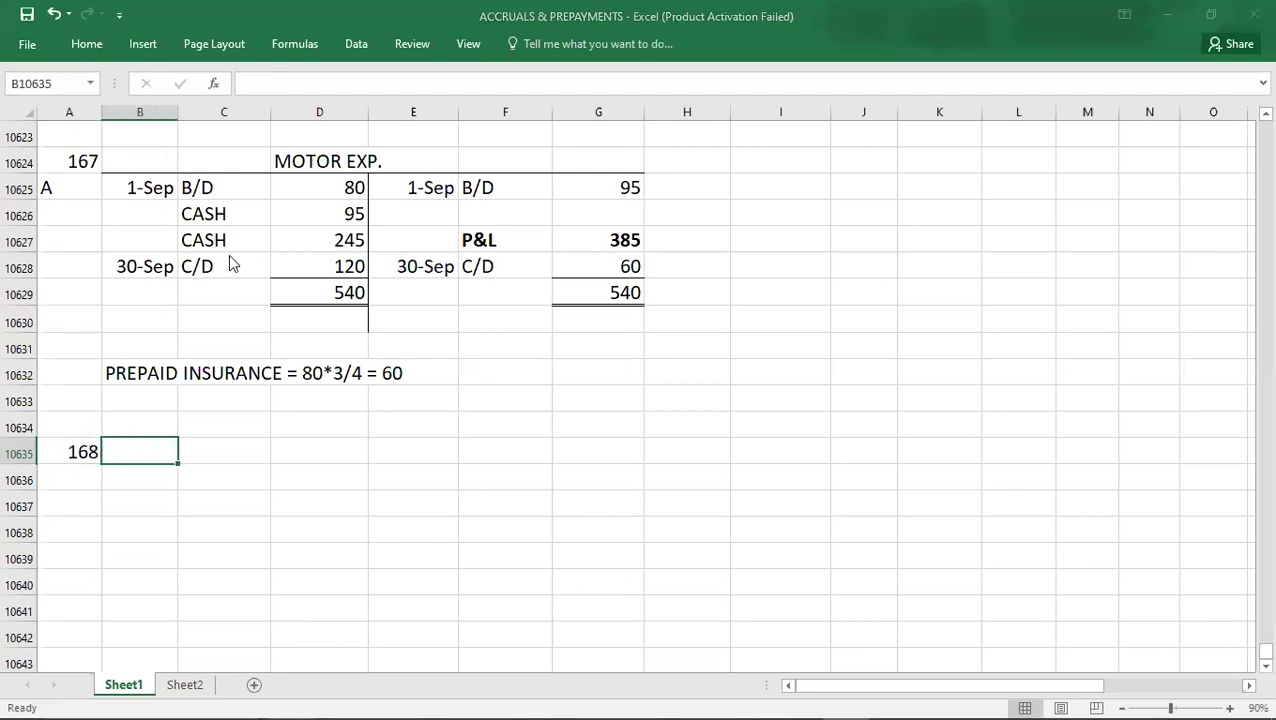
Check question 168 in the PDF, enter the working "RENT EXP. = 1800*7/12 =" in Excel cell B10635 and its result 1050 in E10635.
key("alt+Tab")
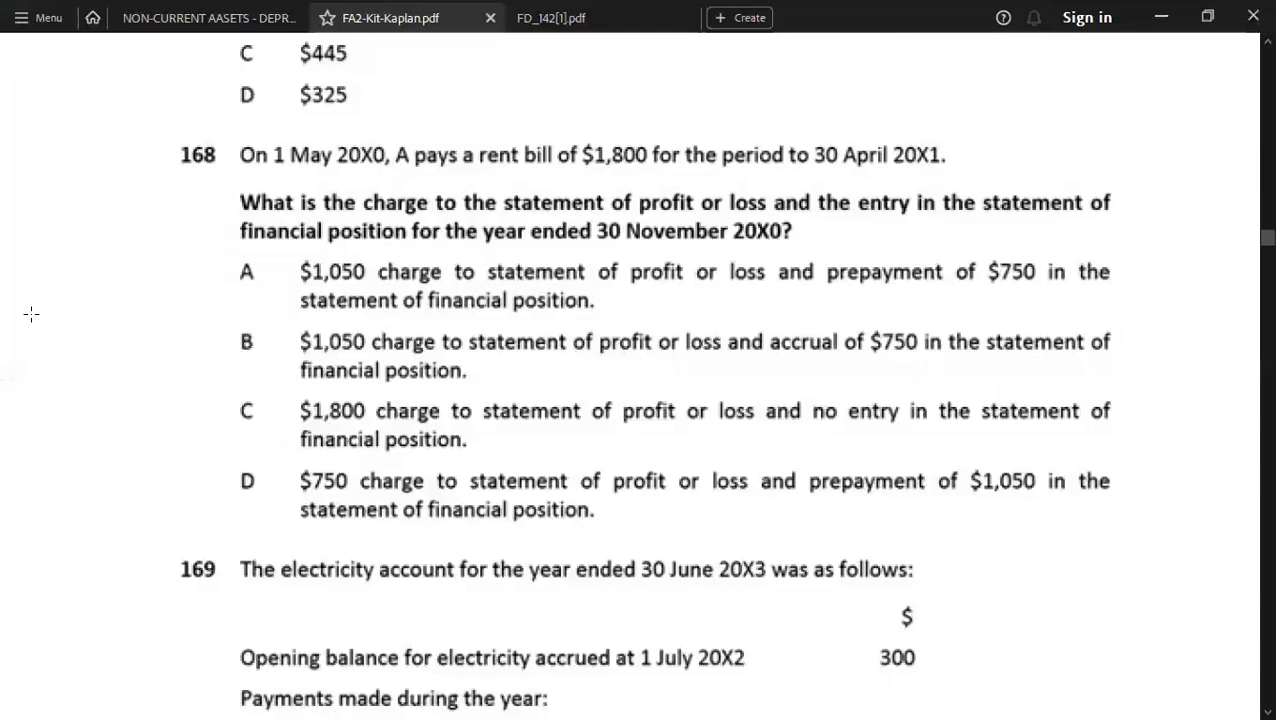
key("alt+Tab")
type("RENT EXP.")
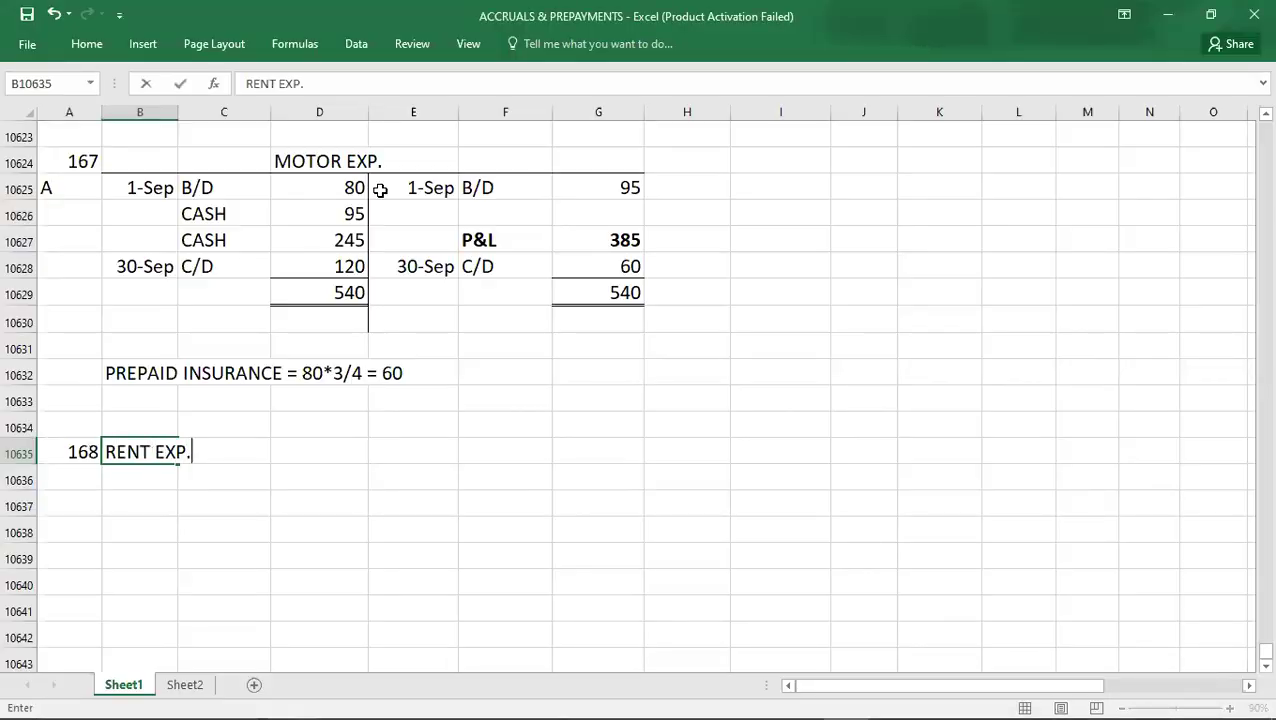
type(" = 1800")
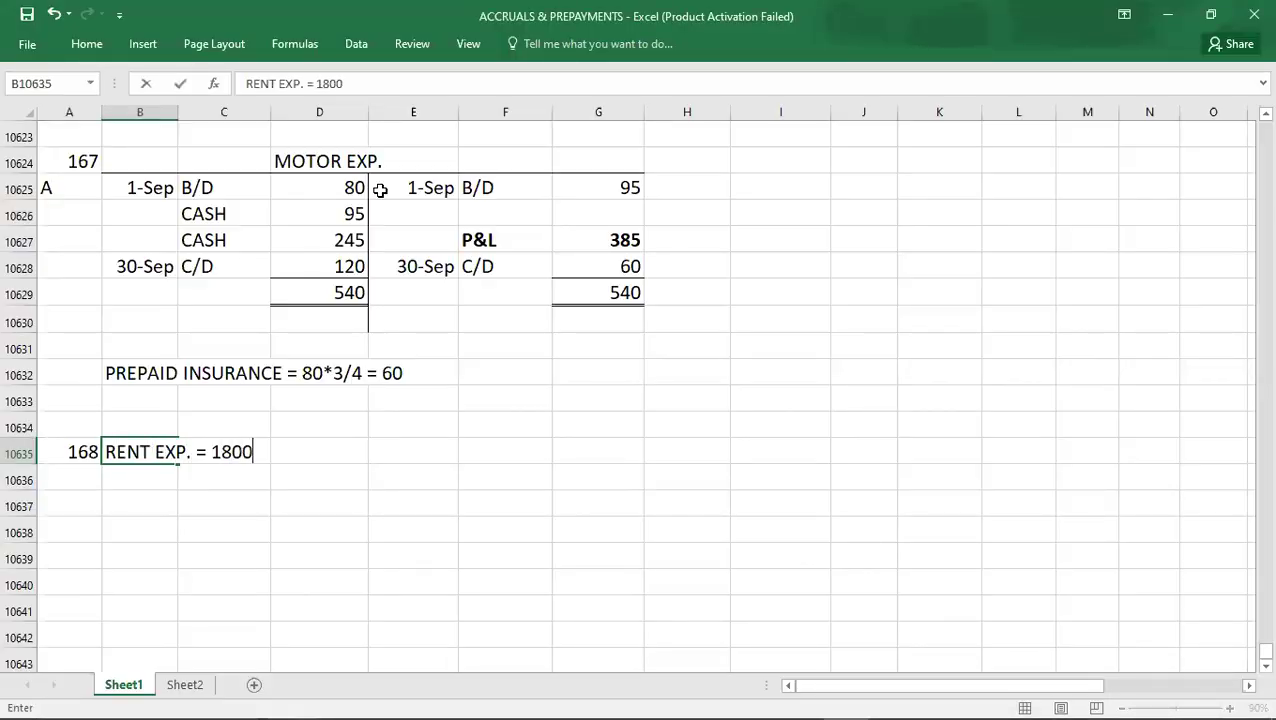
type("*7/12 =")
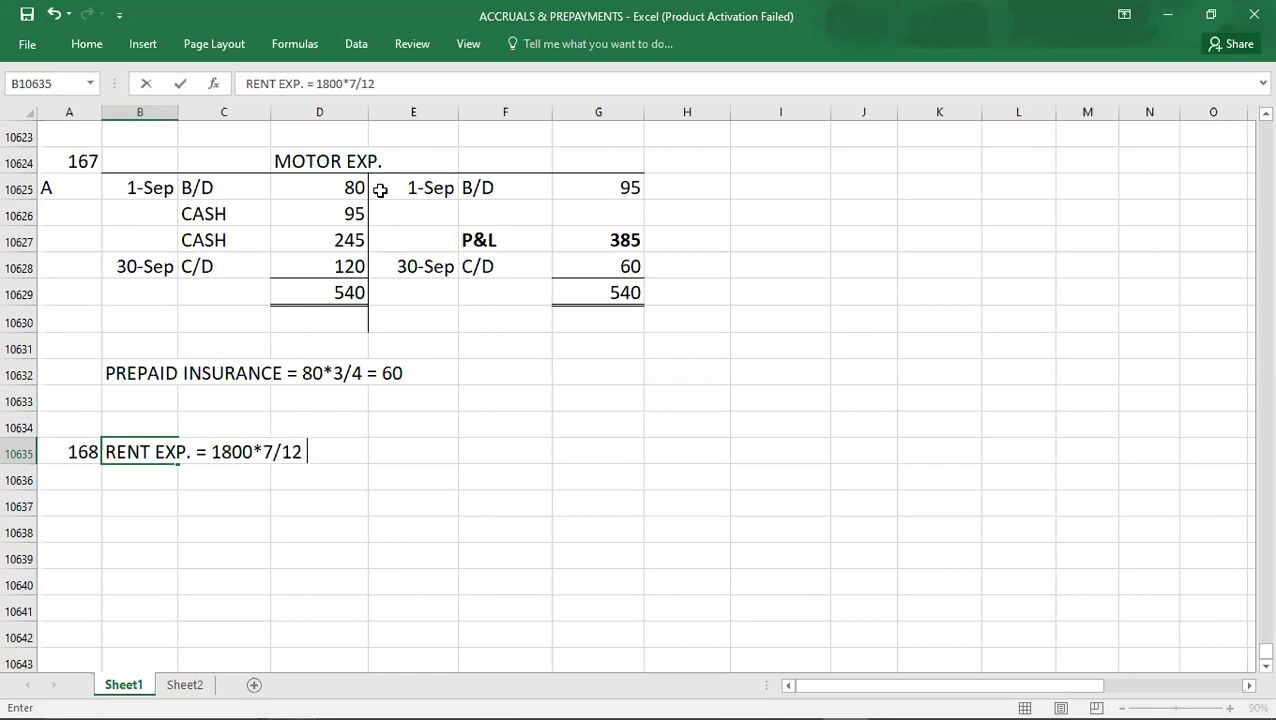
key("Tab")
key("Tab")
key("Tab")
type("1050")
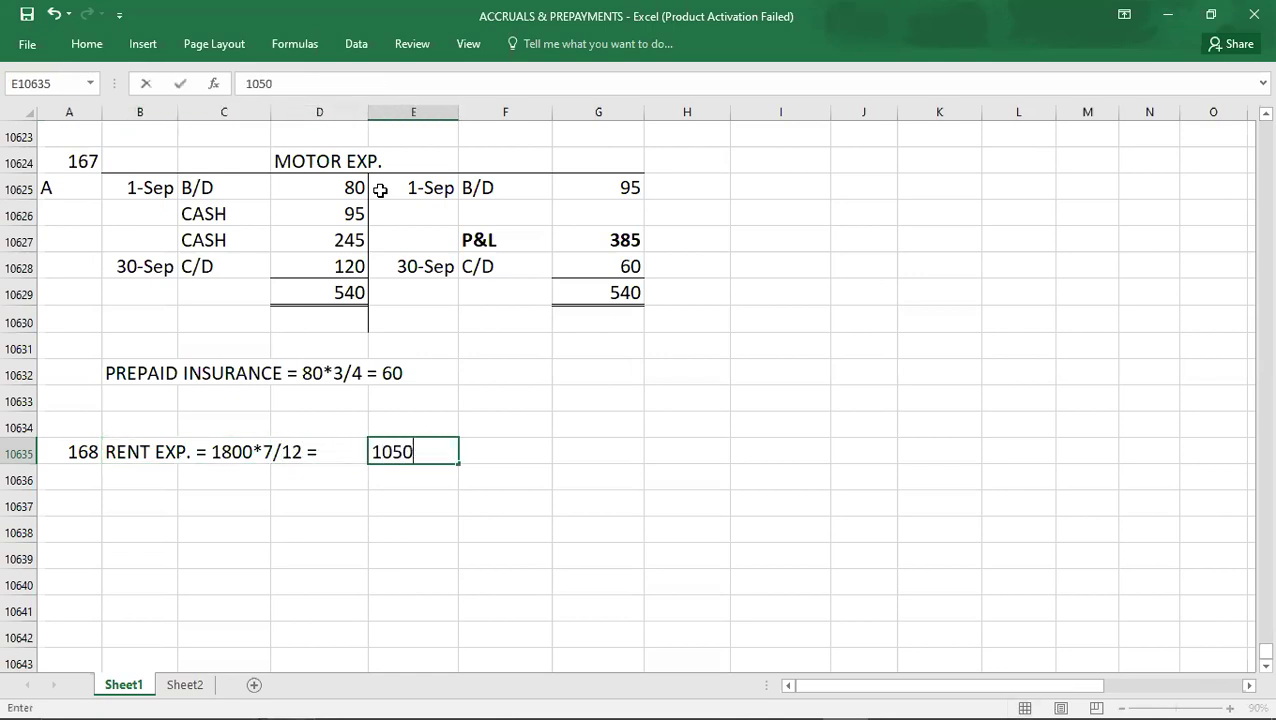
key("Return")
Enter the working "PREPAID RENT = 1800*5/12 =" in B10636 and its result 750 in E10636.
key("Tab")
type("PREPAID R")
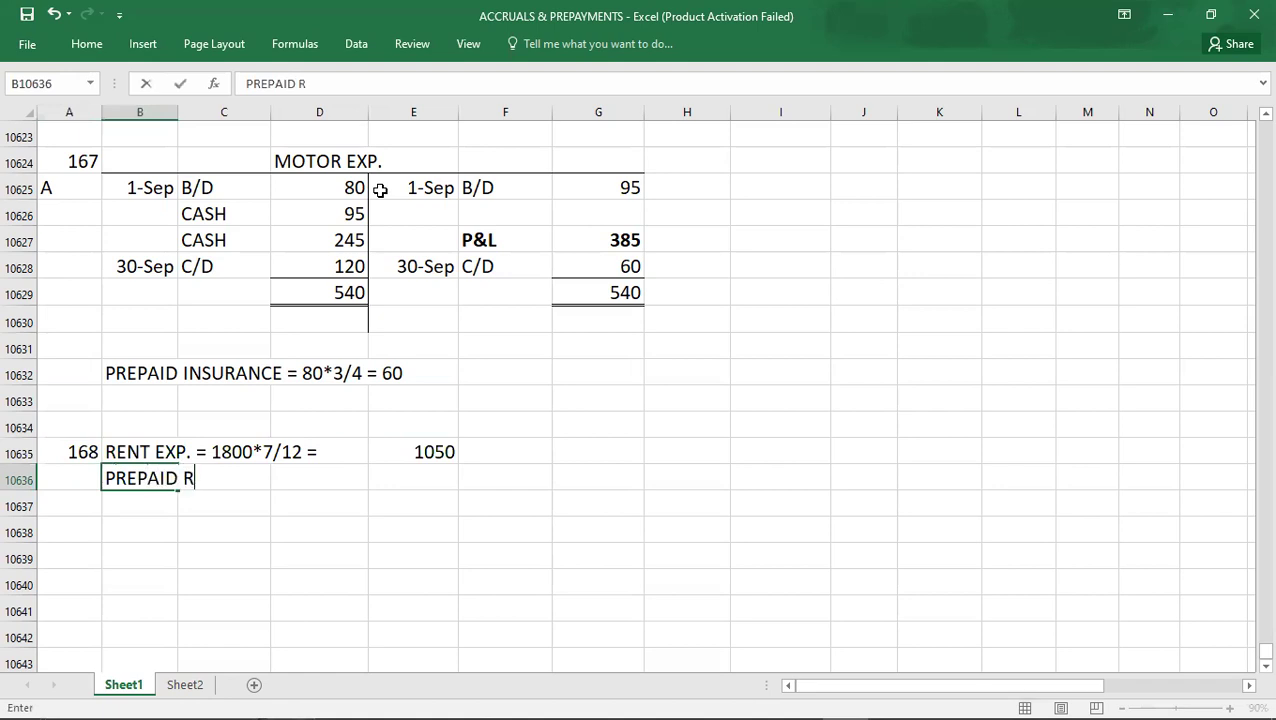
type("ENT = 18")
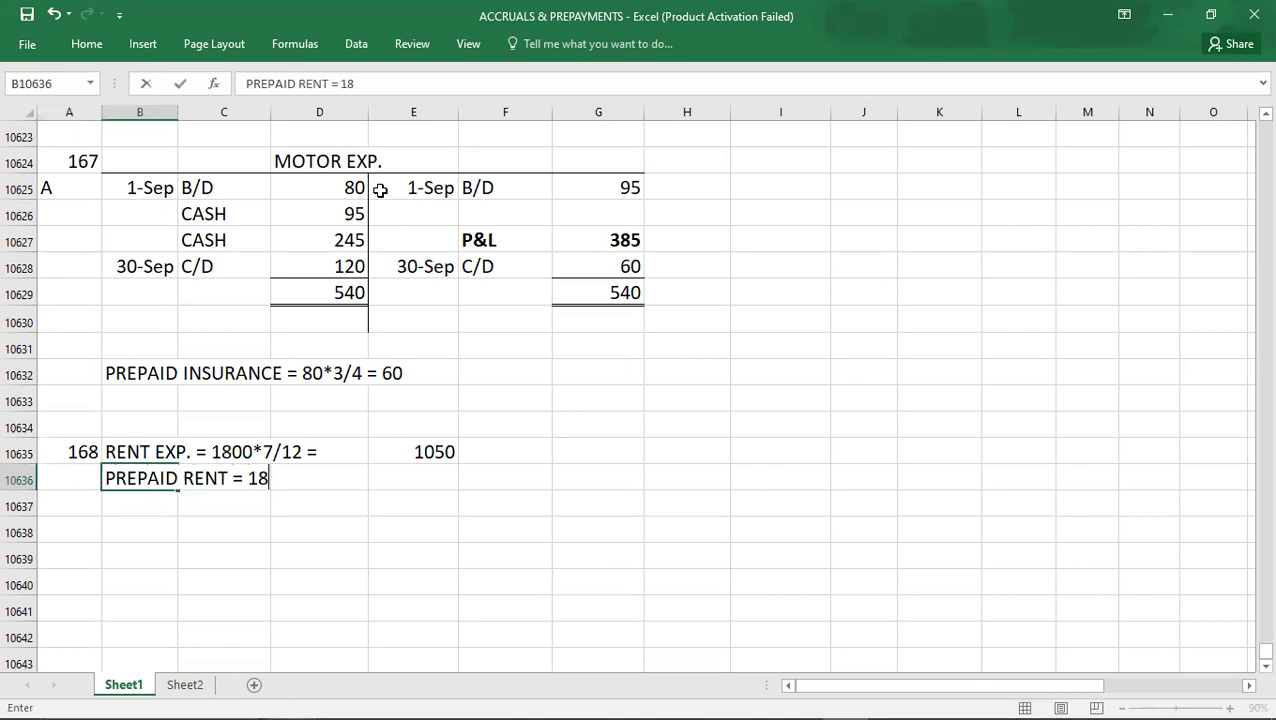
type("00*5/12 =")
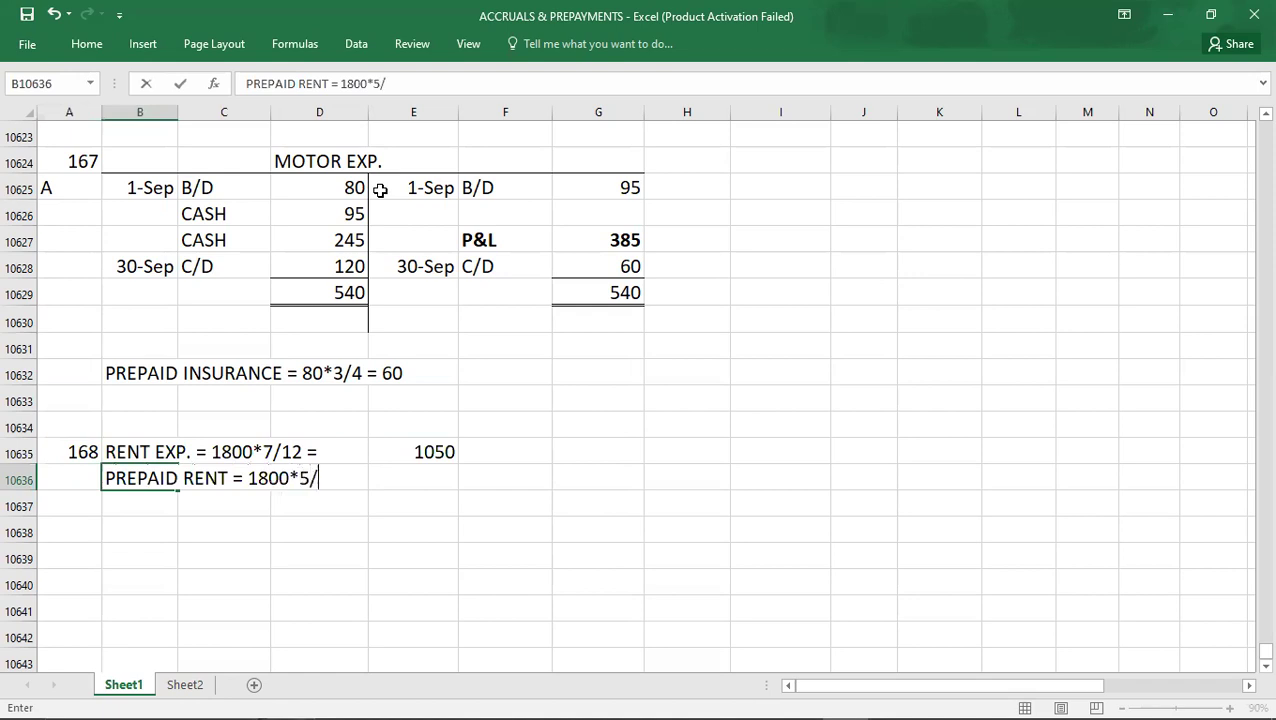
key("Tab")
key("Tab")
key("Tab")
type("750")
key("Return")
Enter answer A for question 168 in cell A10636, below the question number.
key("Down")
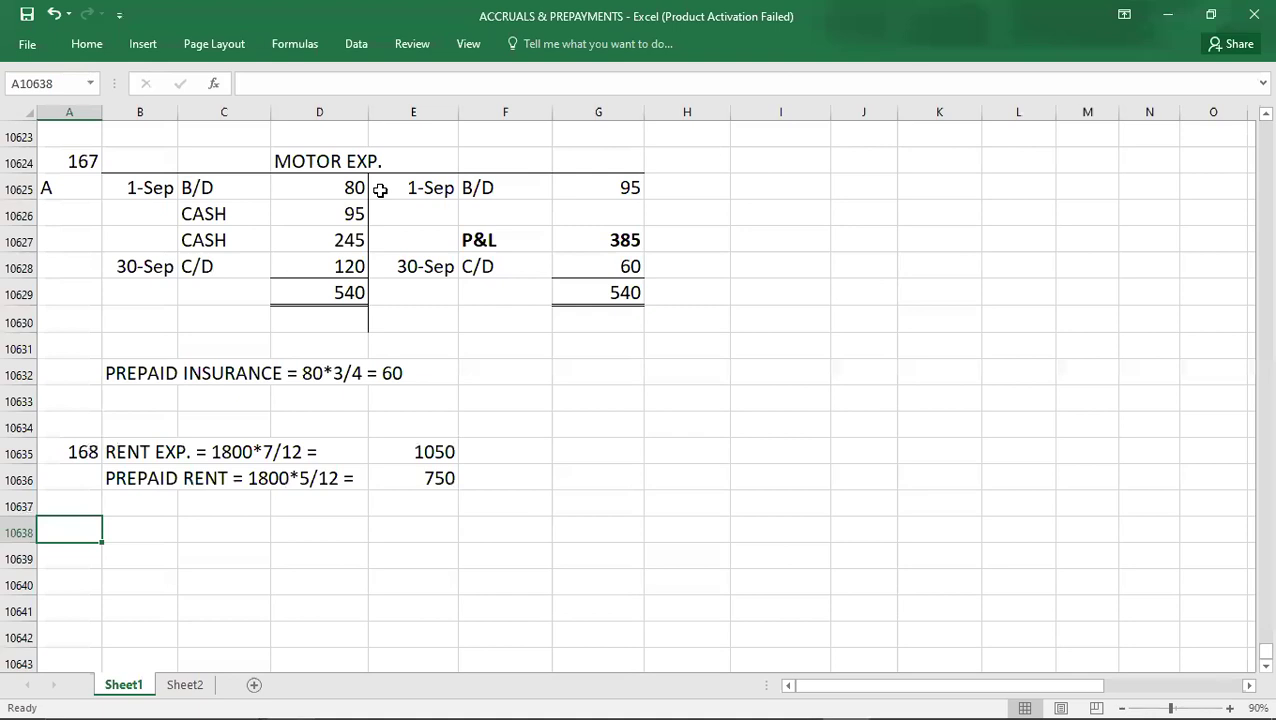
key("Up")
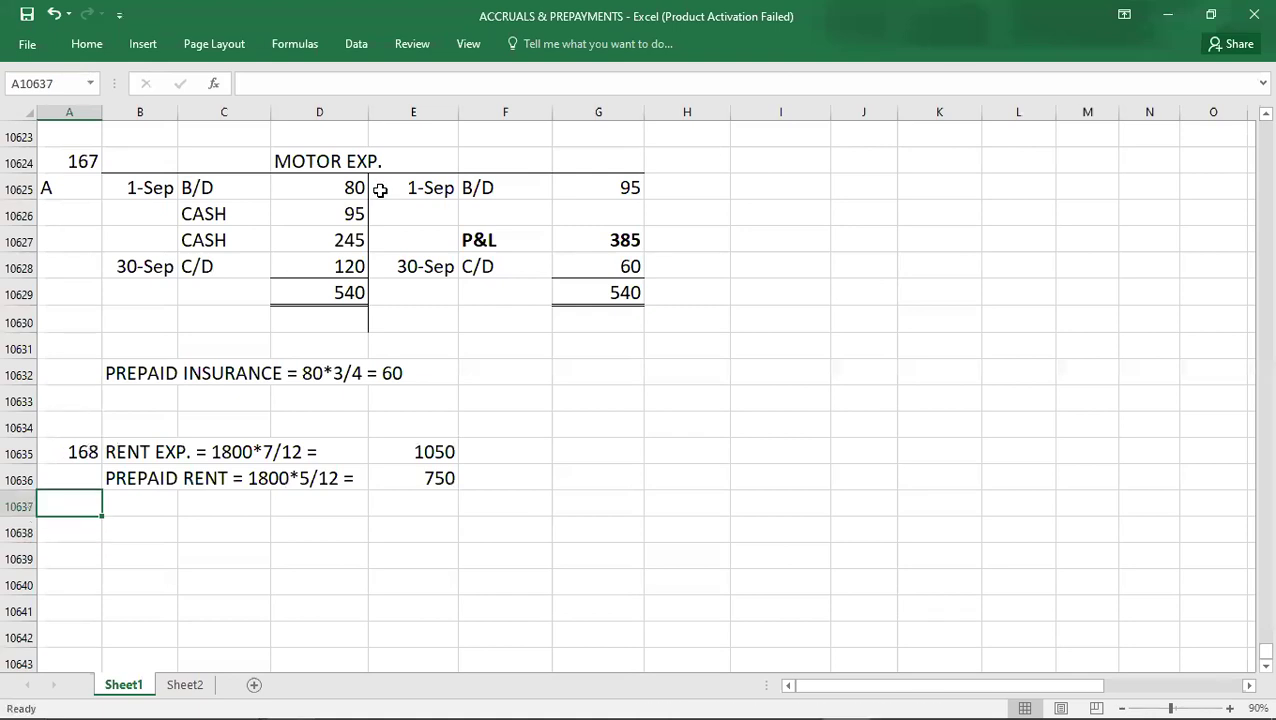
key("Up")
type("A")
key("Return")
key("Down")
key("Down")
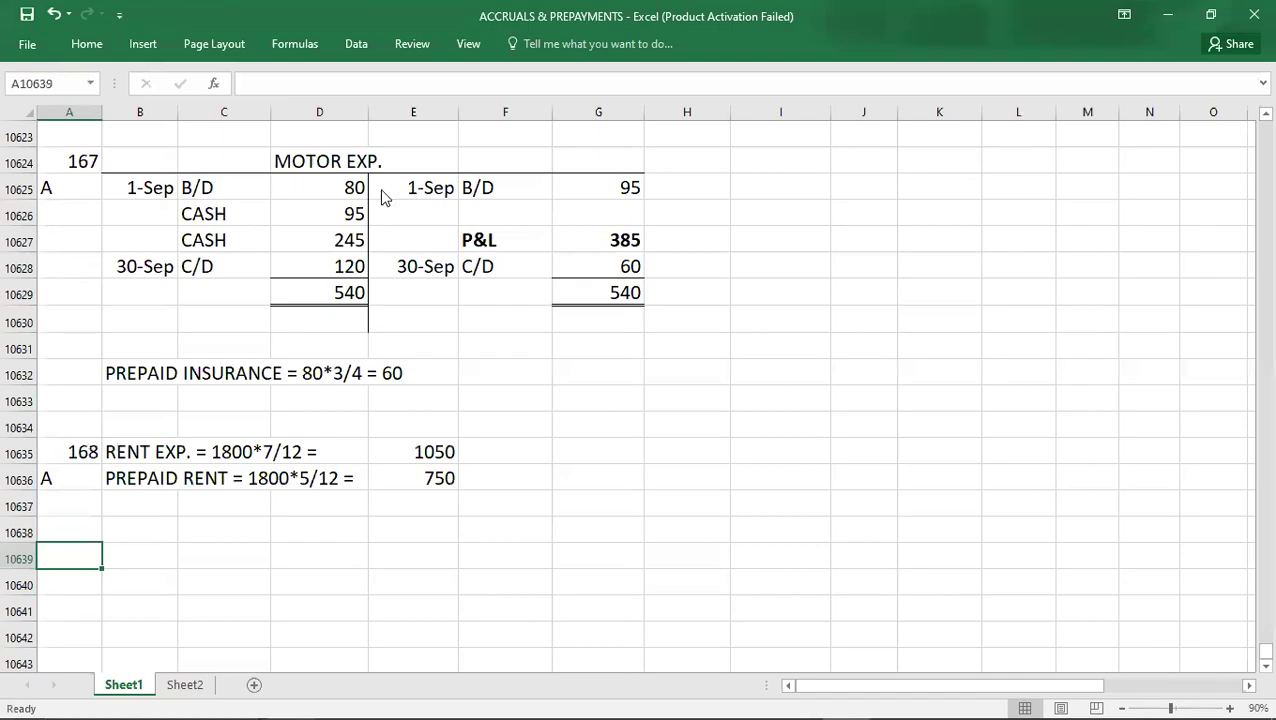
Read question 169 in the PDF and copy the motor expenses account, B10624:G10630, in Excel.
key("alt+Tab")
scroll(380, 186, "down", 1)
scroll(380, 186, "down", 4)
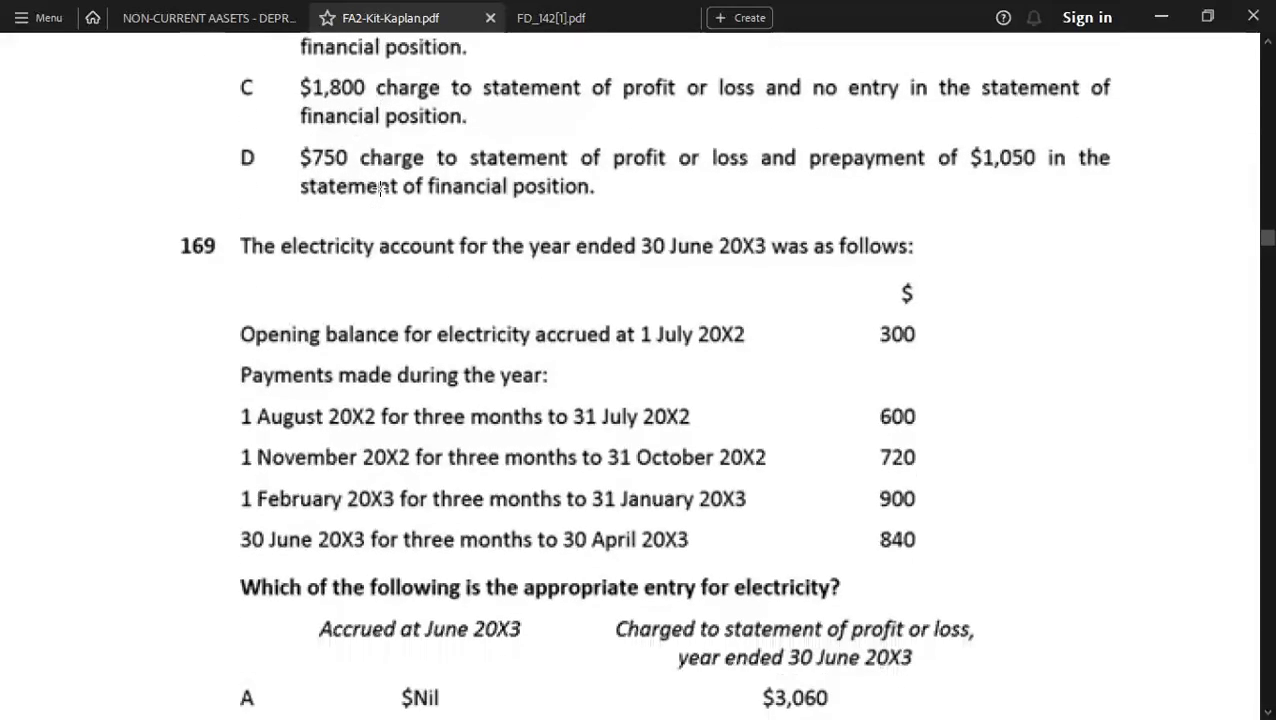
scroll(380, 188, "down", 1)
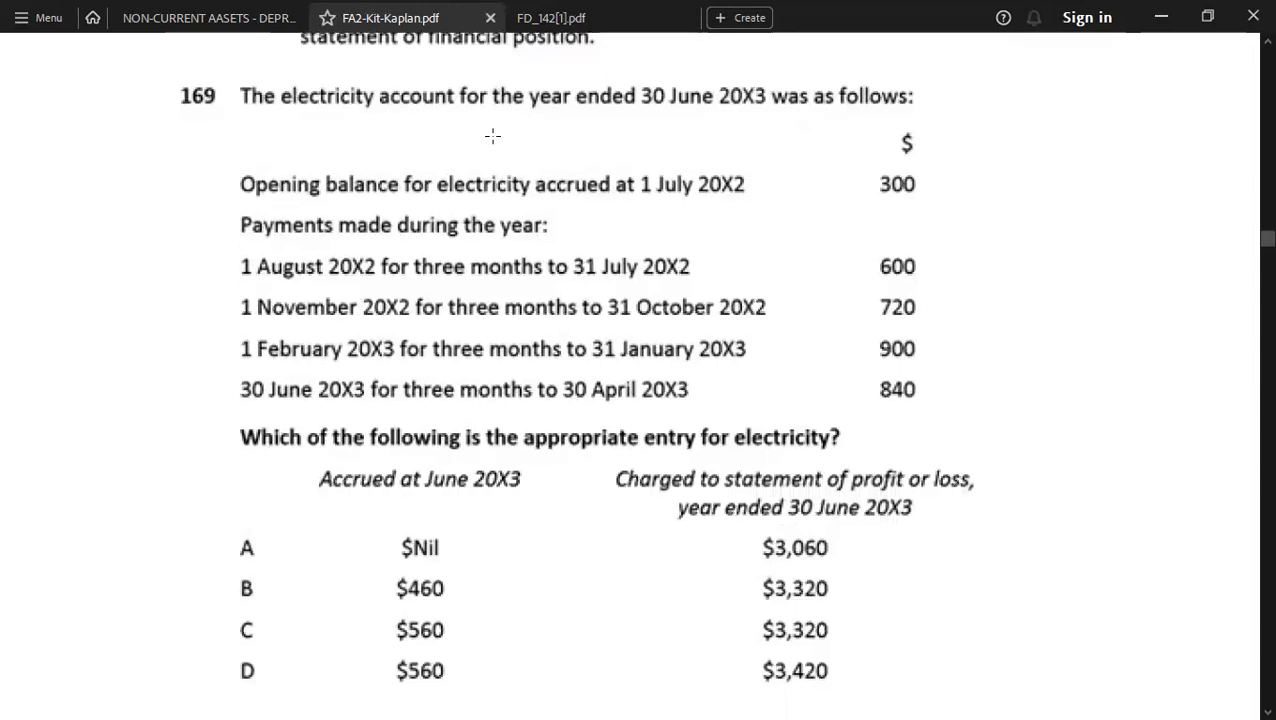
scroll(1100, 66, "down", 1)
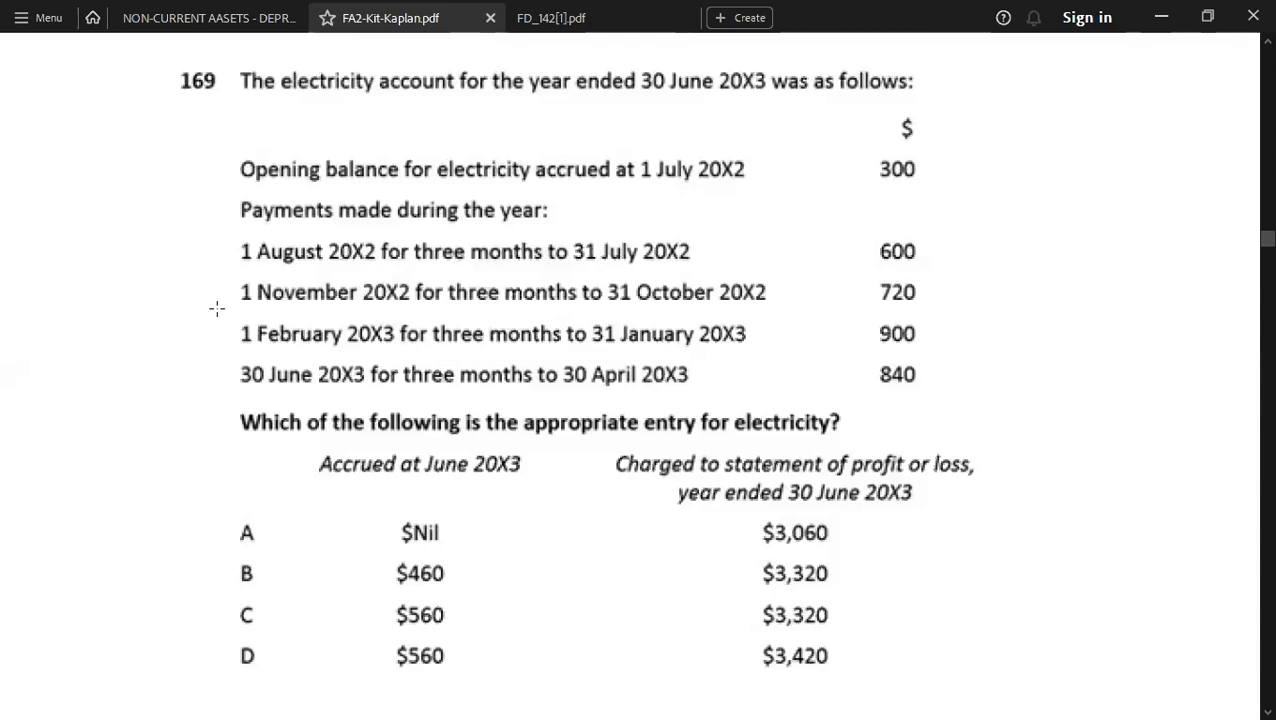
key("alt+Tab")
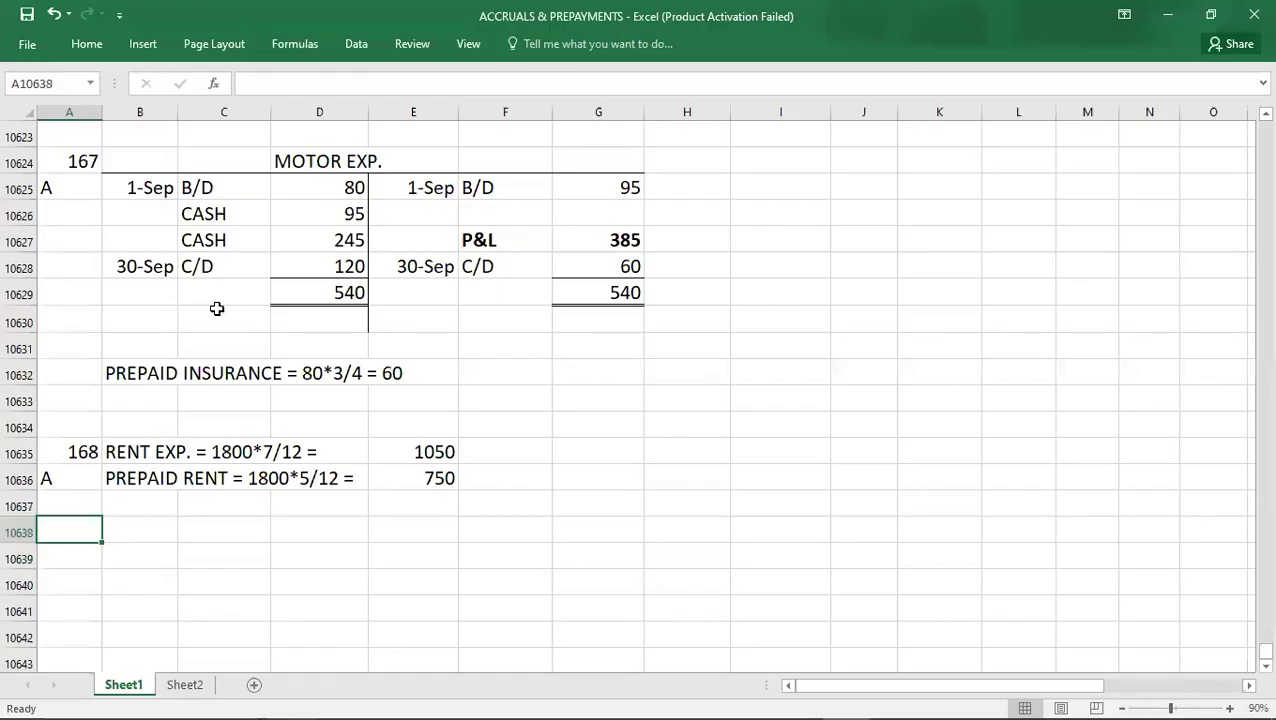
key("Up")
key("Up")
key("Up")
key("Up")
key("Up")
key("Right")
key("shift+Up")
key("shift+Right")
key("shift+Right")
key("shift+Right")
key("shift+Right")
key("shift+Right")
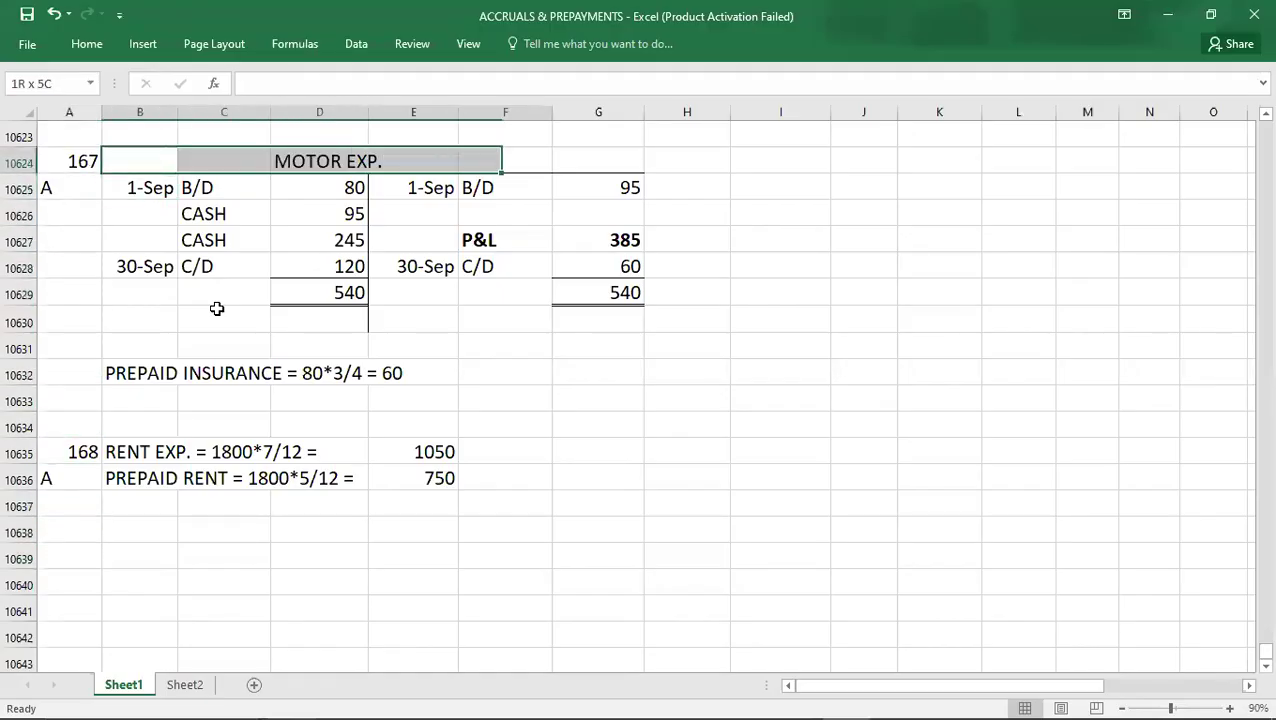
key("shift+Down")
key("shift+Down")
key("shift+Down")
key("shift+Down")
key("shift+Down")
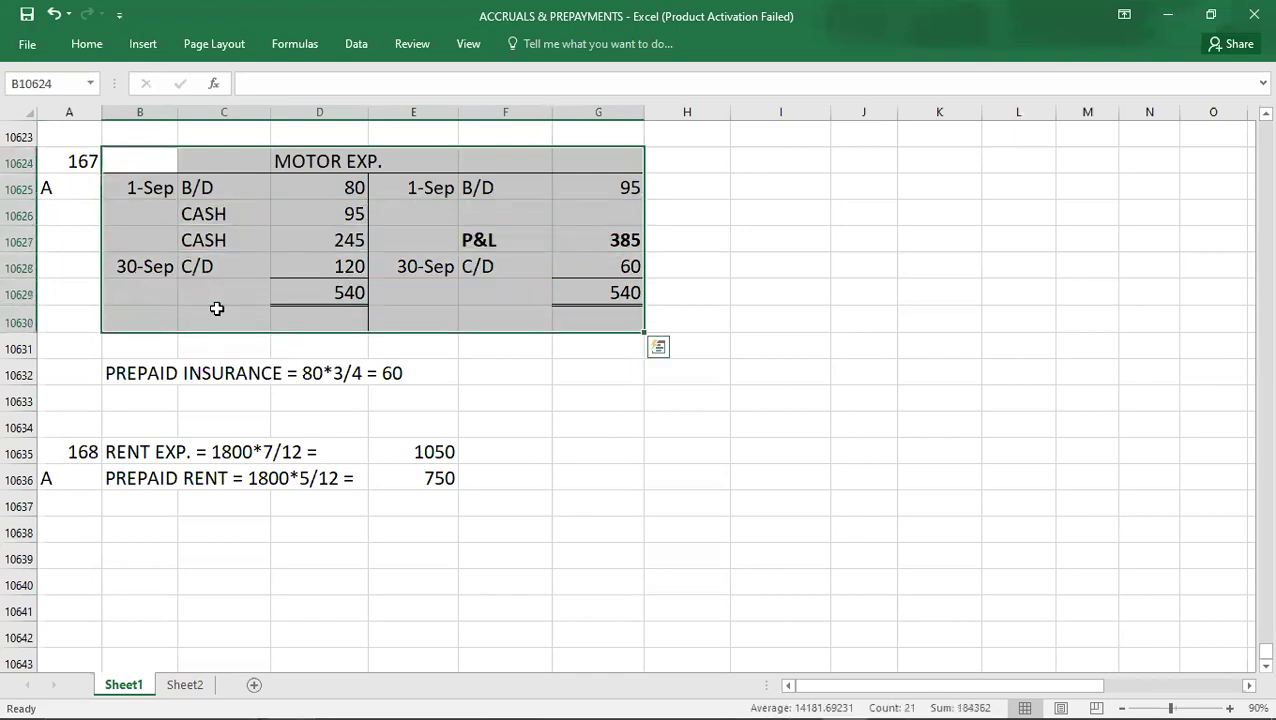
key("ctrl+c")
Paste the copied account at B10639, below the question 168 solution.
key("Down")
key("Down")
key("Down")
key("Down")
key("Down")
key("Down")
key("Down")
key("Down")
key("Down")
key("Down")
key("Down")
key("Down")
key("Down")
key("Down")
key("Down")
key("Down")
key("Down")
key("Down")
key("Down")
key("Down")
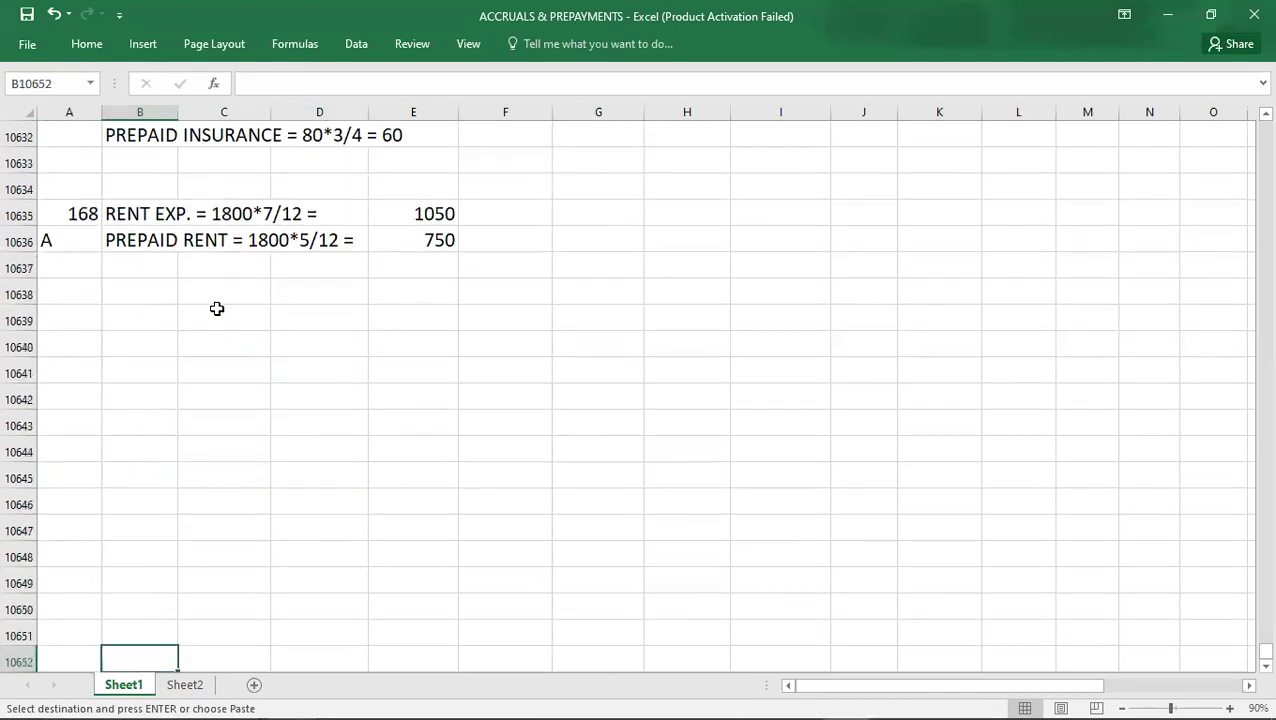
key("Up")
key("Up")
key("Up")
key("Up")
key("Up")
key("Up")
key("Up")
key("Up")
key("Up")
key("Up")
key("Up")
key("Up")
key("Up")
key("Up")
key("Up")
key("Up")
key("Up")
key("Up")
key("Up")
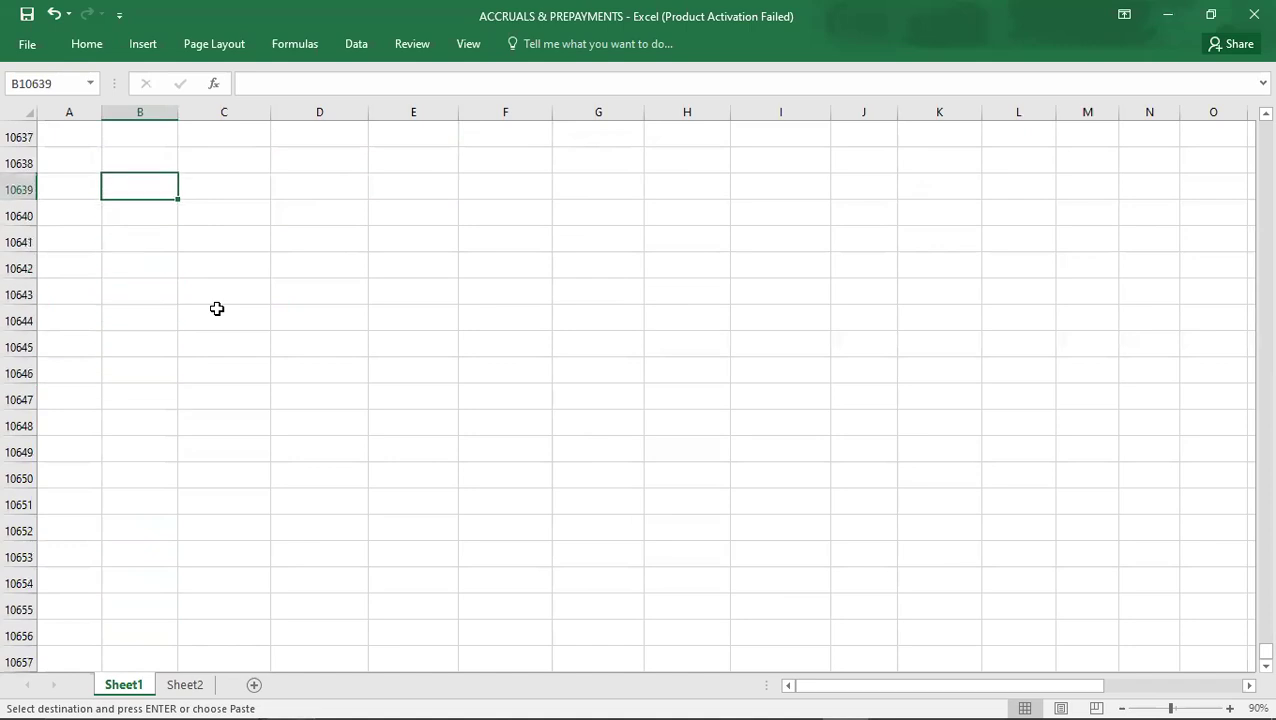
key("Down")
key("ctrl+v")
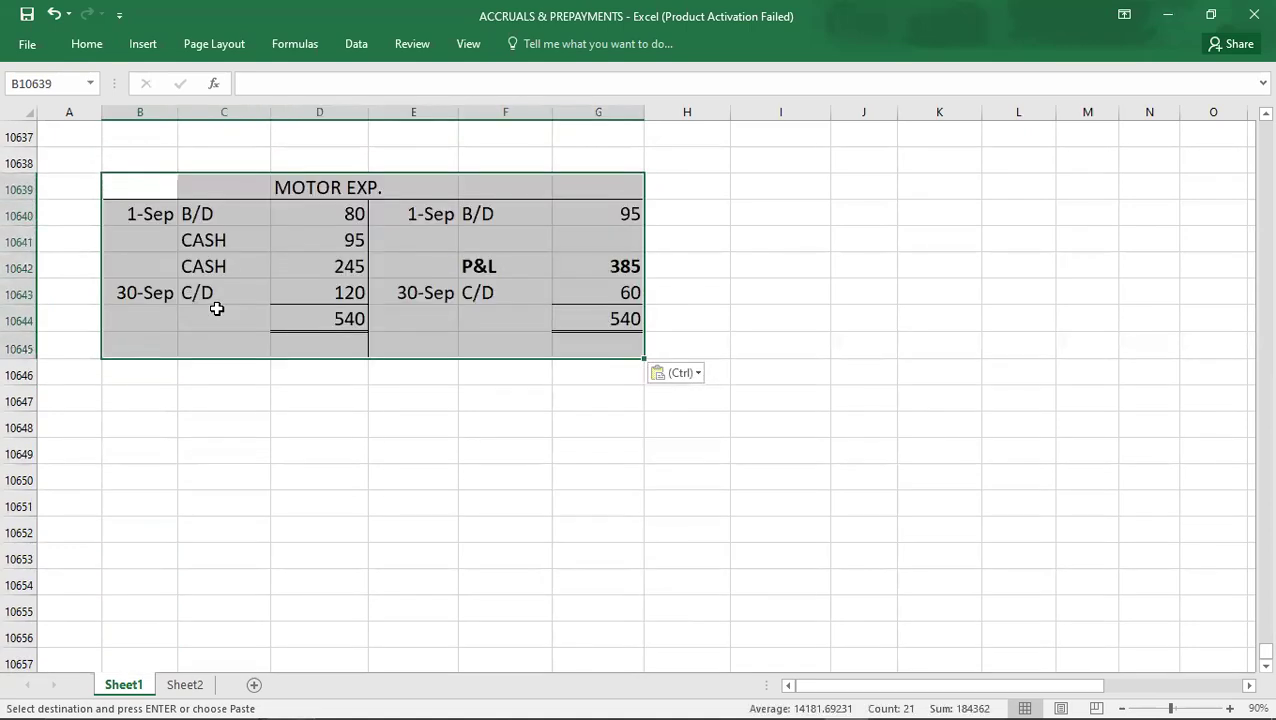
Check the question number in the PDF and enter 169 in Excel cell A10639, beside the pasted account.
key("alt+Tab")
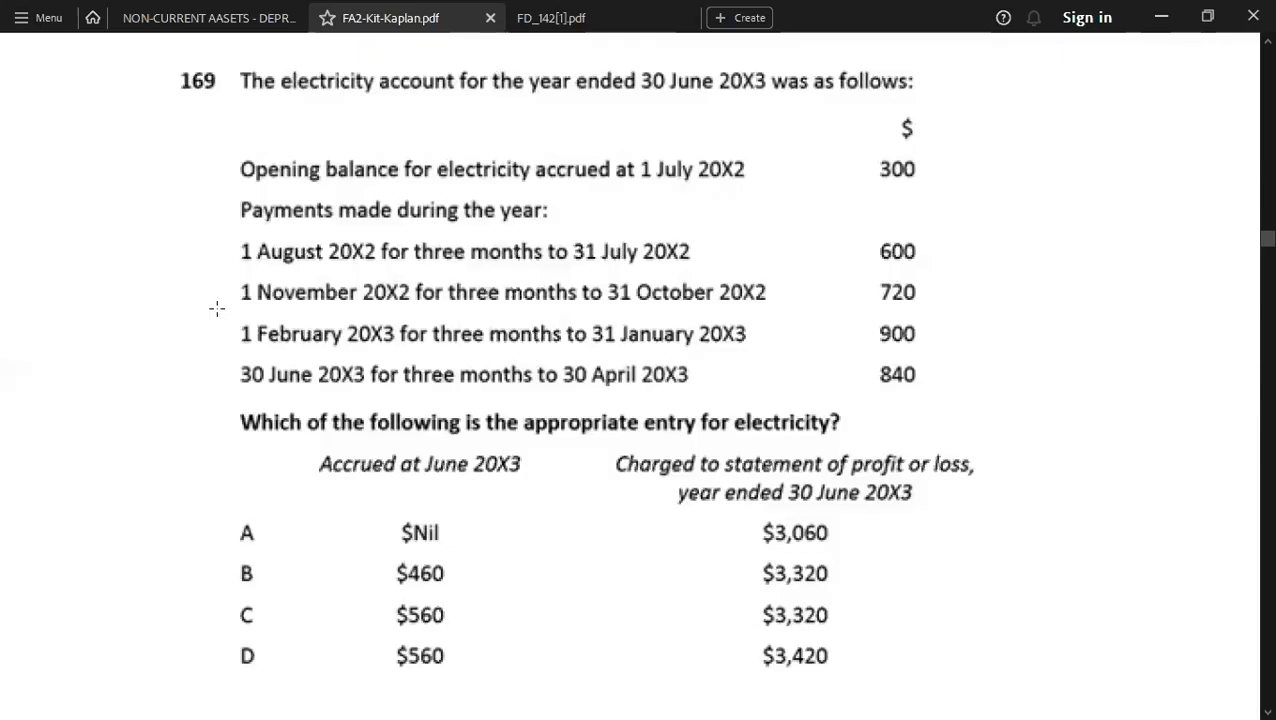
key("alt+Tab")
type("169")
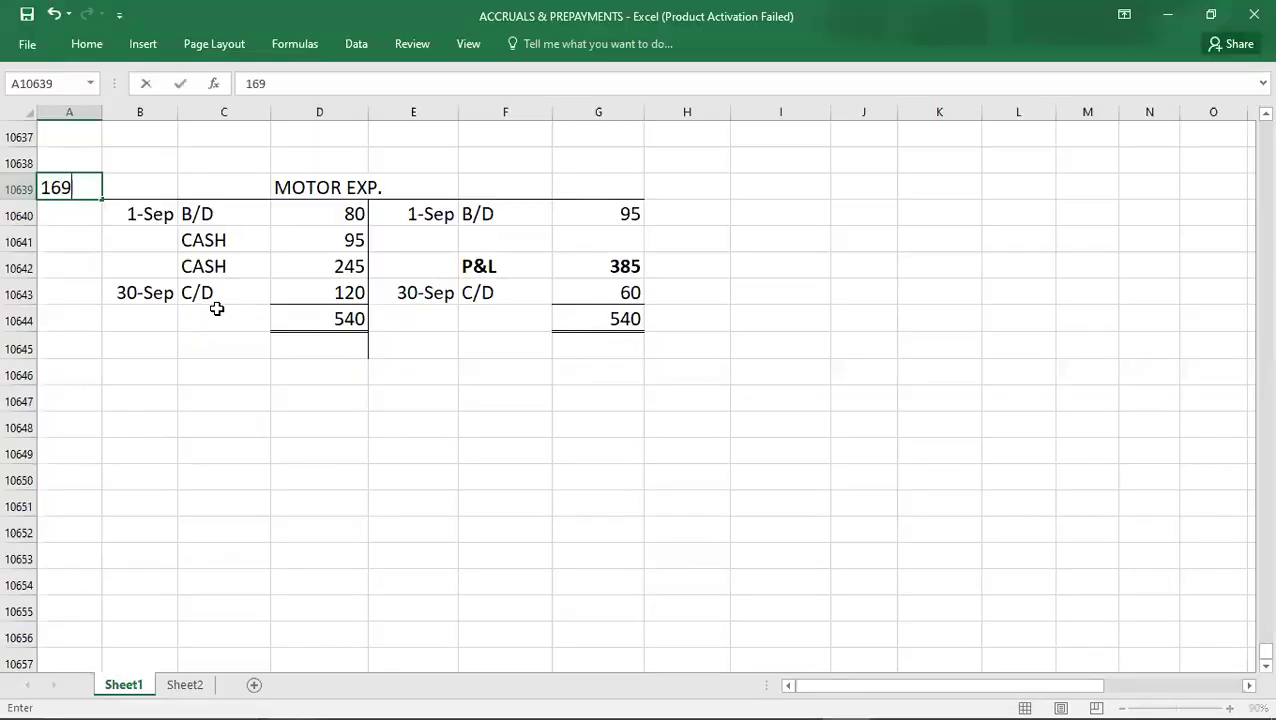
key("Tab")
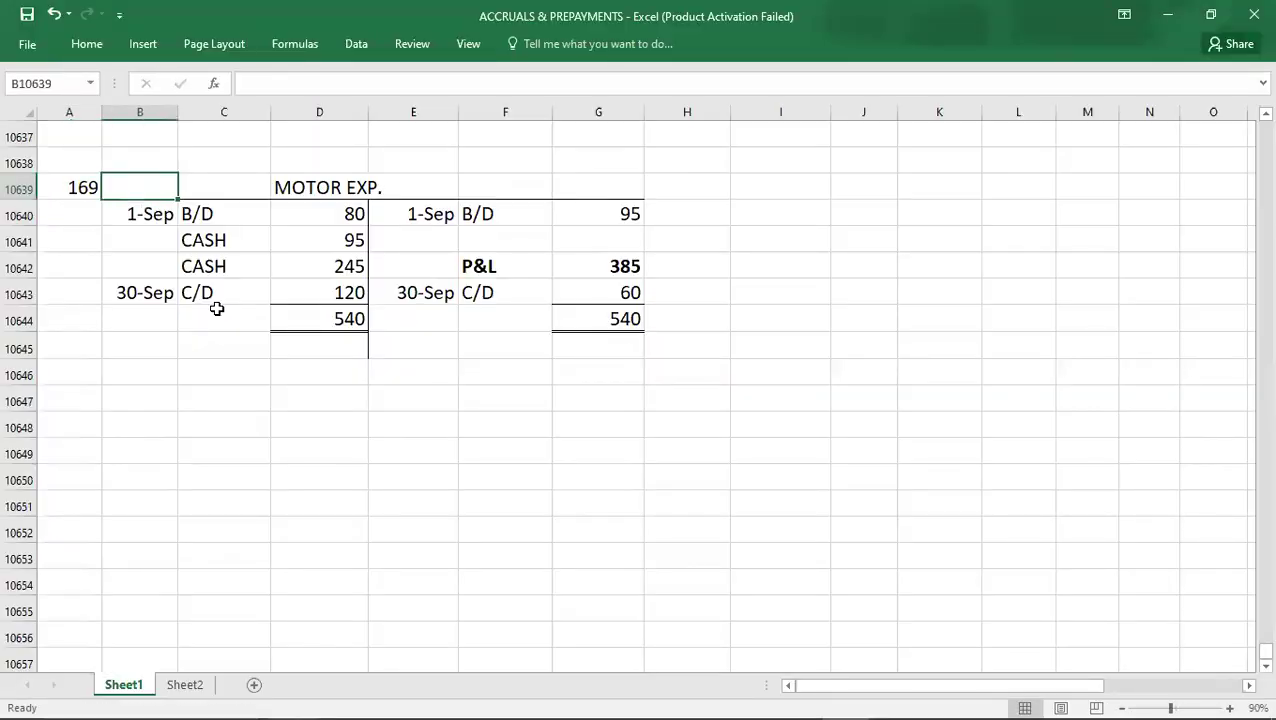
Clear the title and entries from the pasted account, leaving its T-account borders in place.
key("shift+Right")
key("shift+Right")
key("shift+Right")
key("shift+Right")
key("shift+Right")
key("shift+Down")
key("shift+Down")
key("shift+Down")
key("shift+Down")
key("shift+Down")
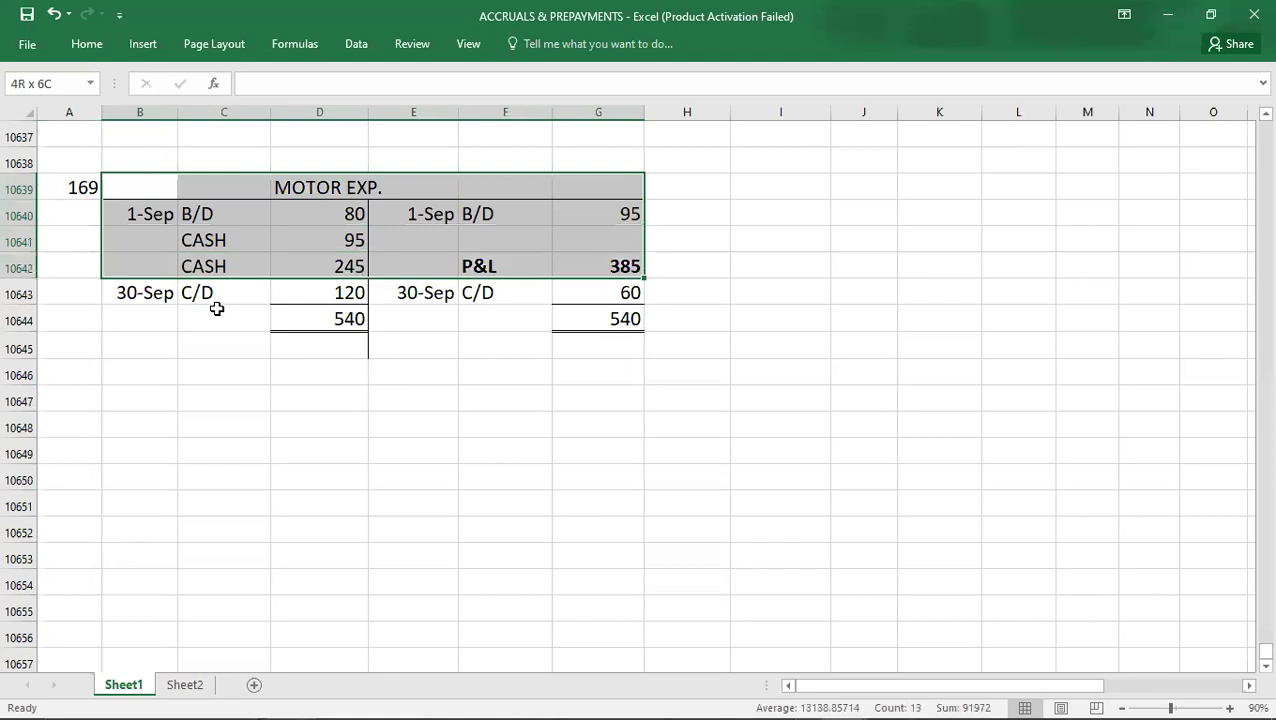
key("Delete")
Check the account name in the PDF and title the blank account "ELECTRICITY EXP." in Excel cell D10639.
key("alt+Tab")
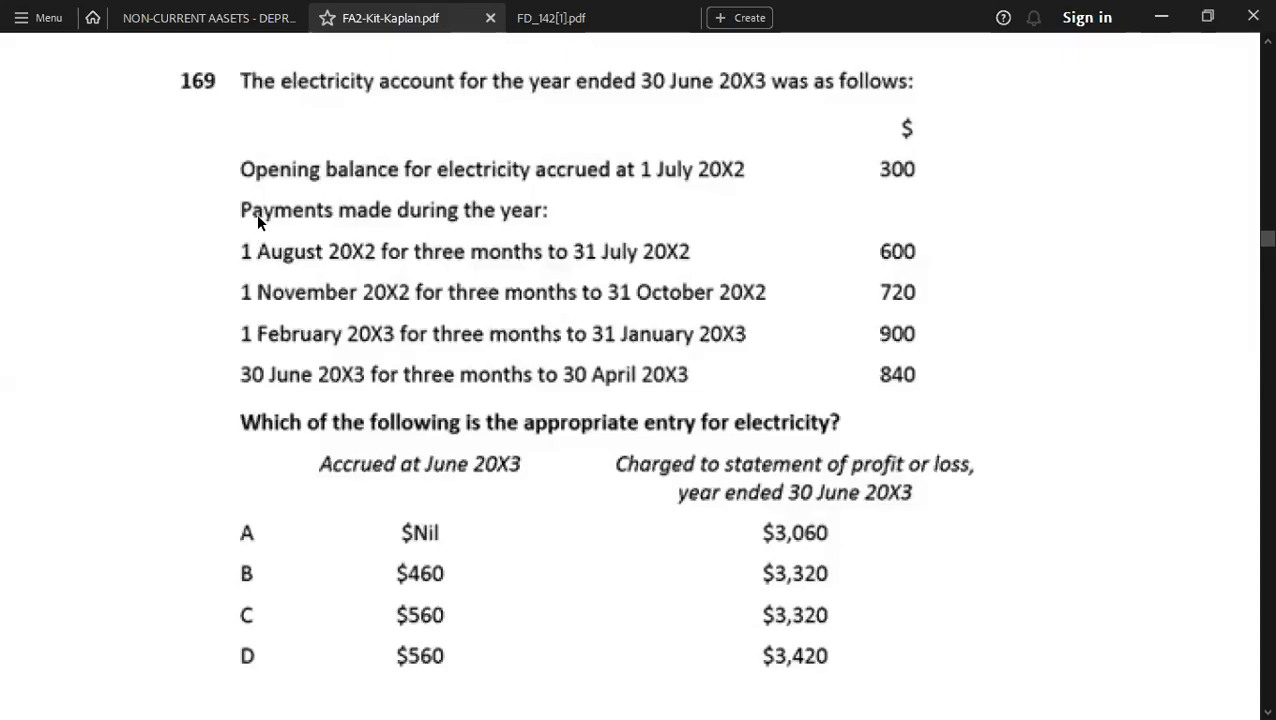
key("alt+Tab")
left_click(308, 188)
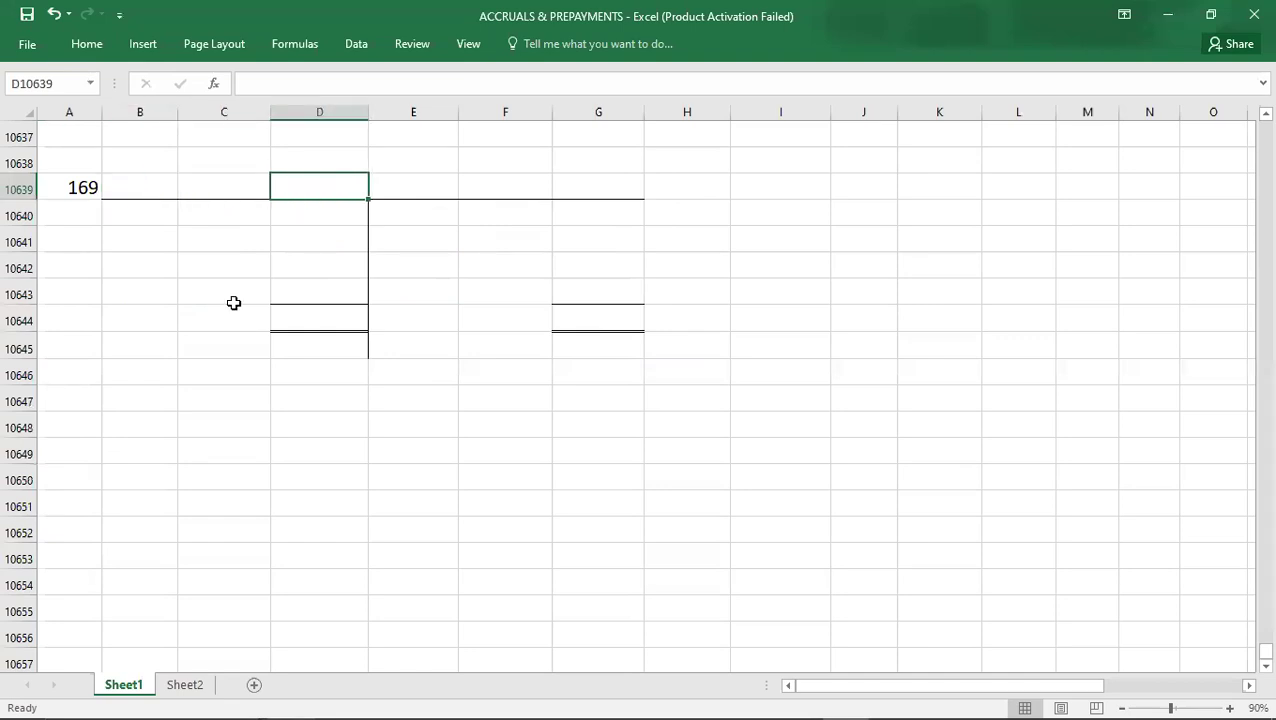
type("ELECTRI")
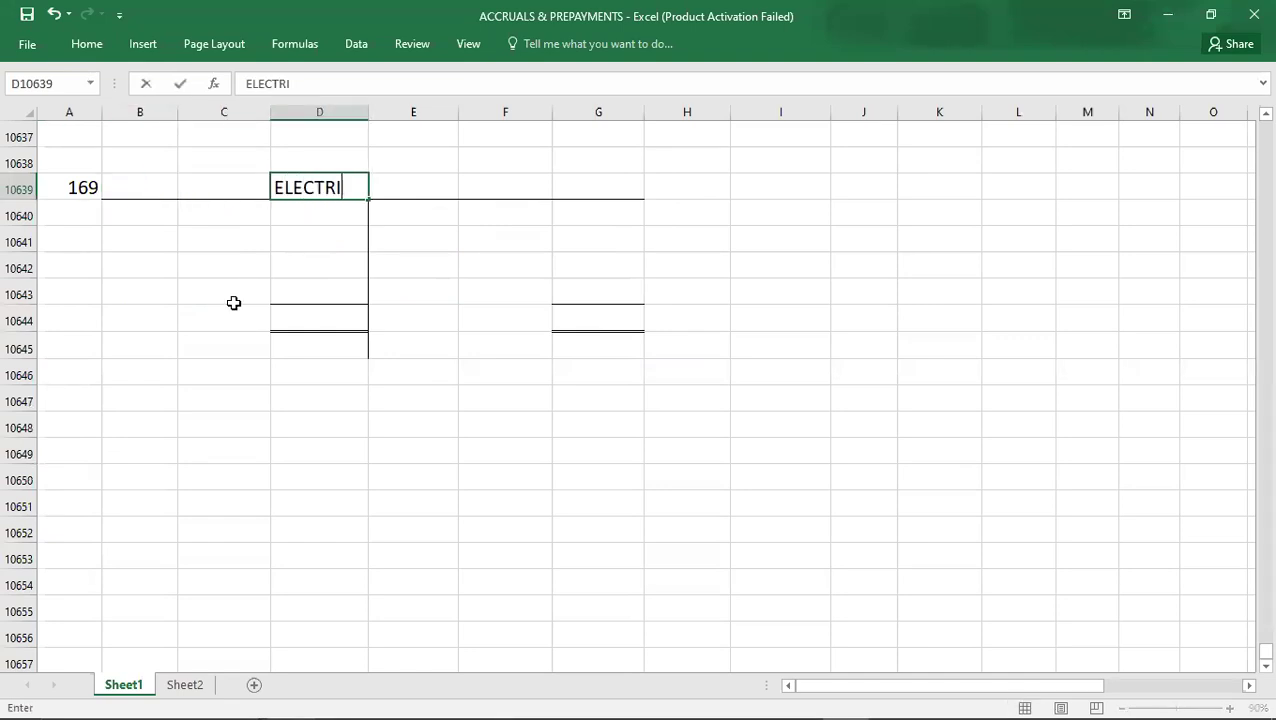
type("CITY EXP.")
key("Return")
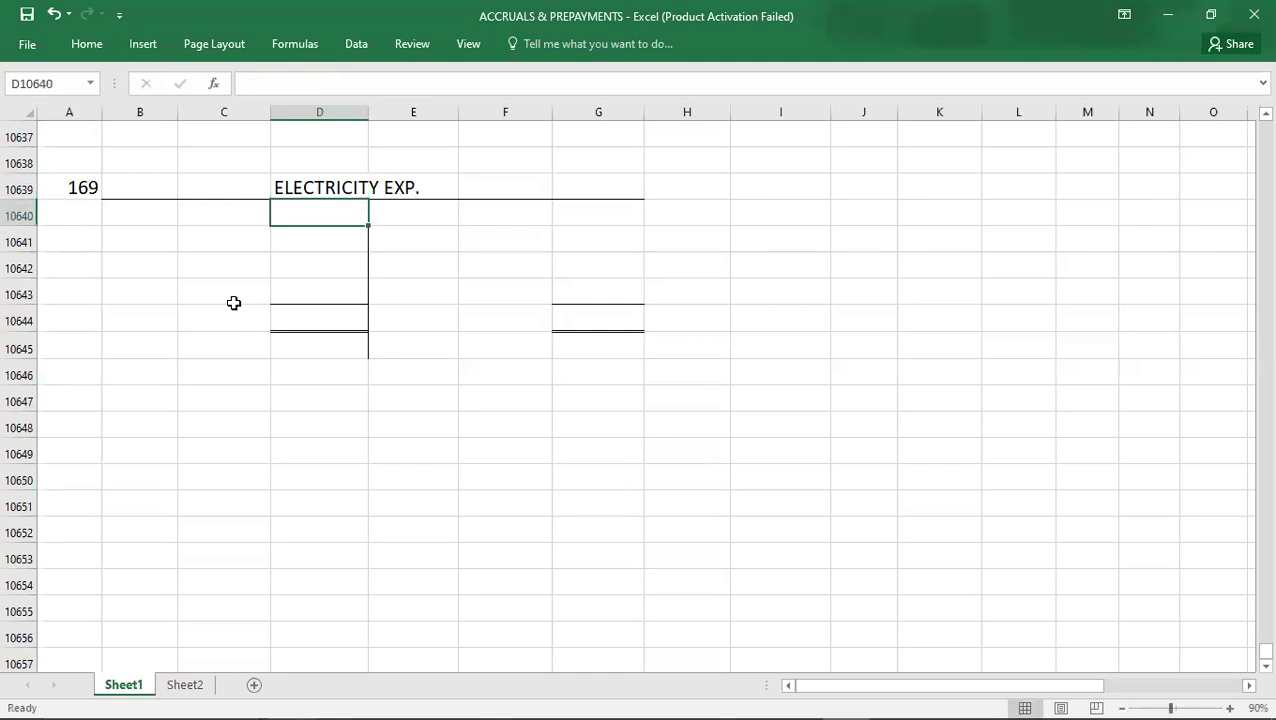
Look up the opening accrual in the PDF and enter B/D 300 on the credit side in Excel, F10640:G10640.
key("alt+Tab")
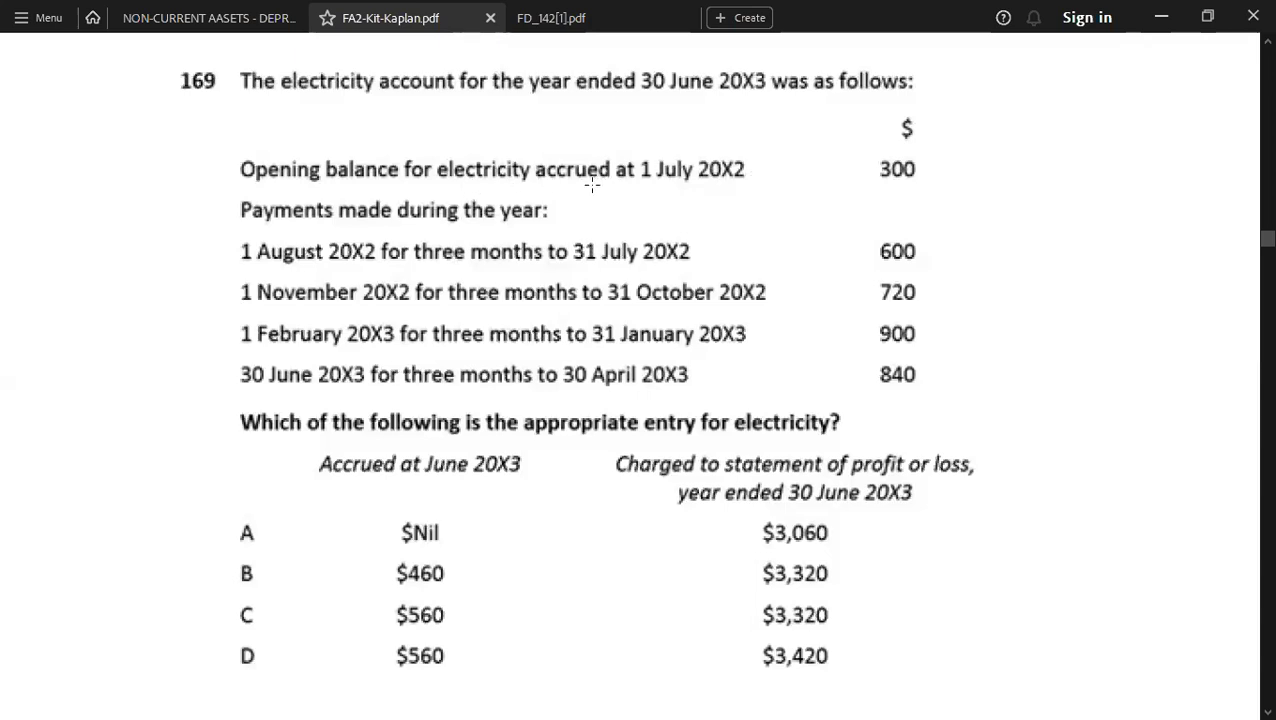
key("alt+Tab")
key("Right")
key("Right")
type("B/D")
key("Tab")
type("300")
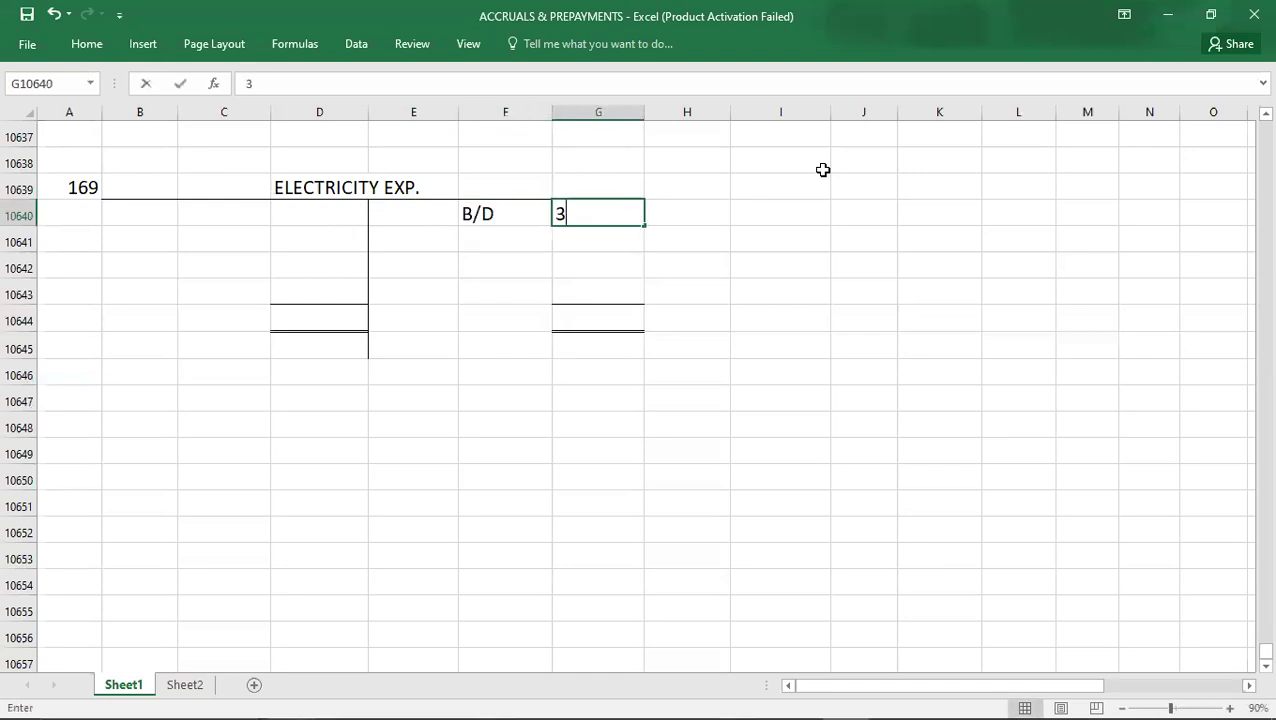
key("Return")
Look up the August payment in the PDF and enter CASH 600 on the debit side in Excel, C10640:D10640.
key("alt+Tab")
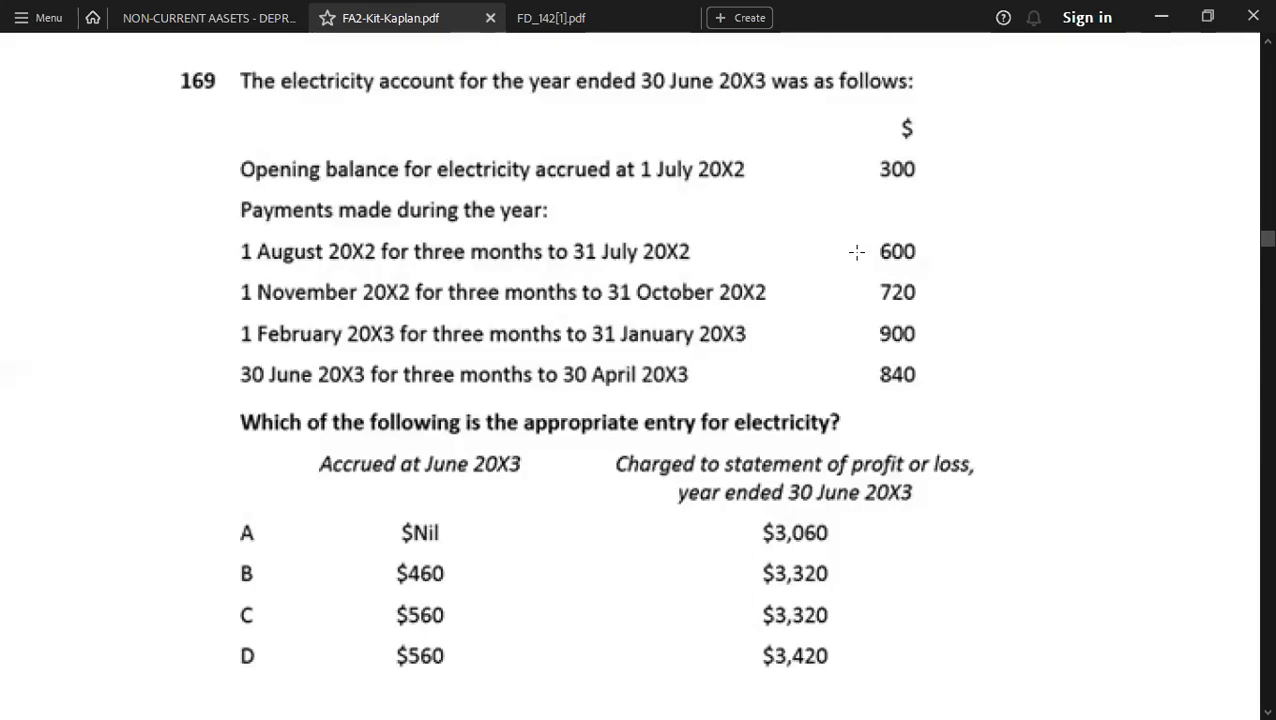
key("alt+Tab")
key("Up")
key("Left")
type("600")
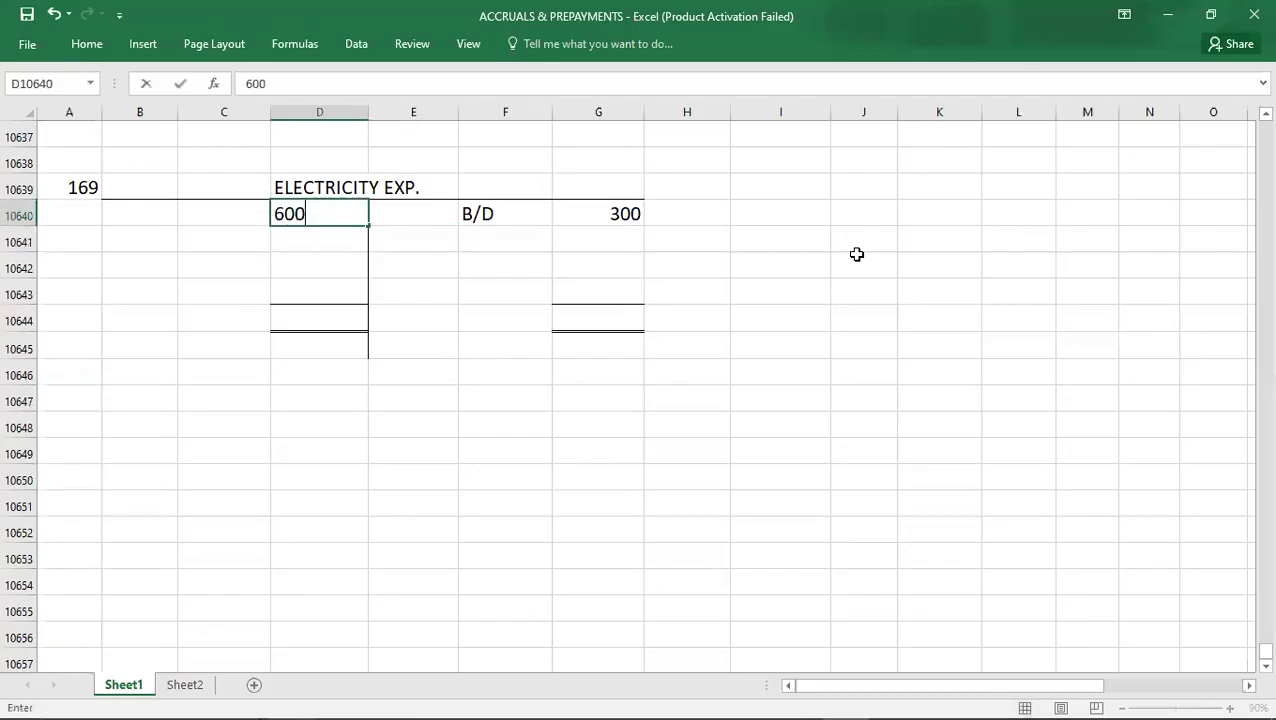
key("Left")
type("CASH")
key("Return")
Enter the November payment from the PDF as CASH 720 on the debit side, C10641:D10641.
type("CASH")
key("Right")
key("alt+Tab")
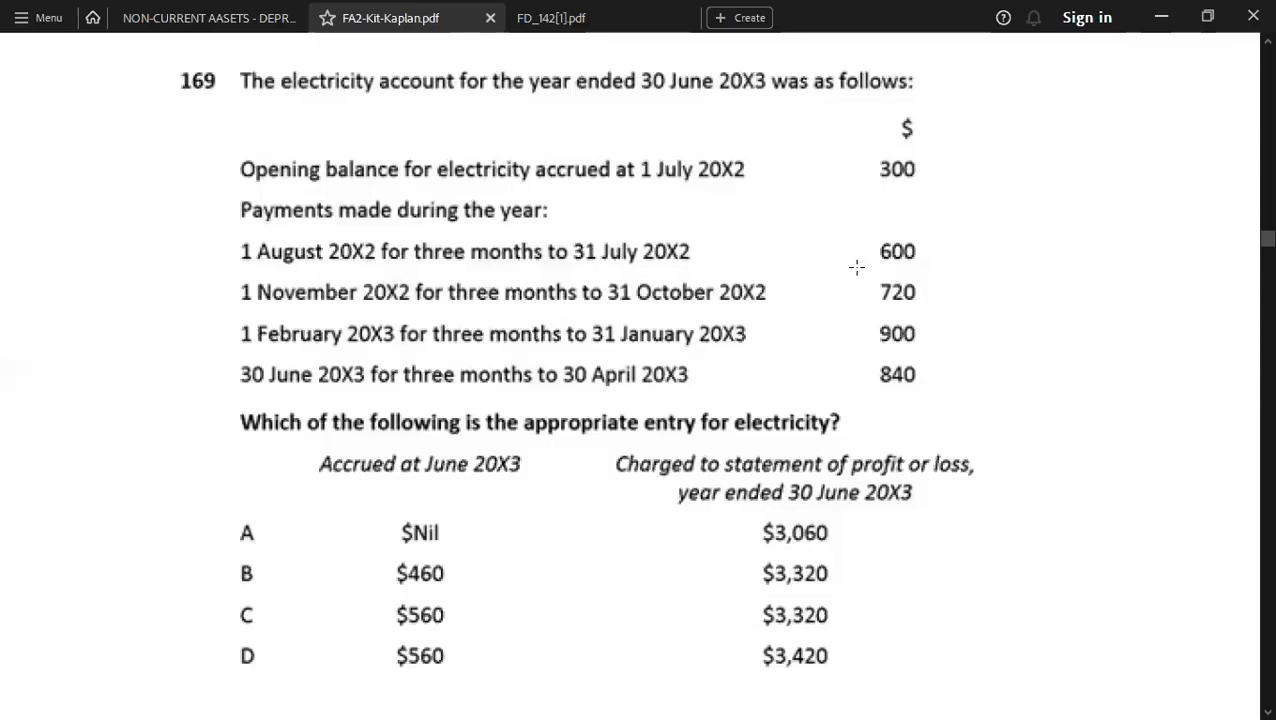
key("alt+Tab")
type("720")
key("Return")
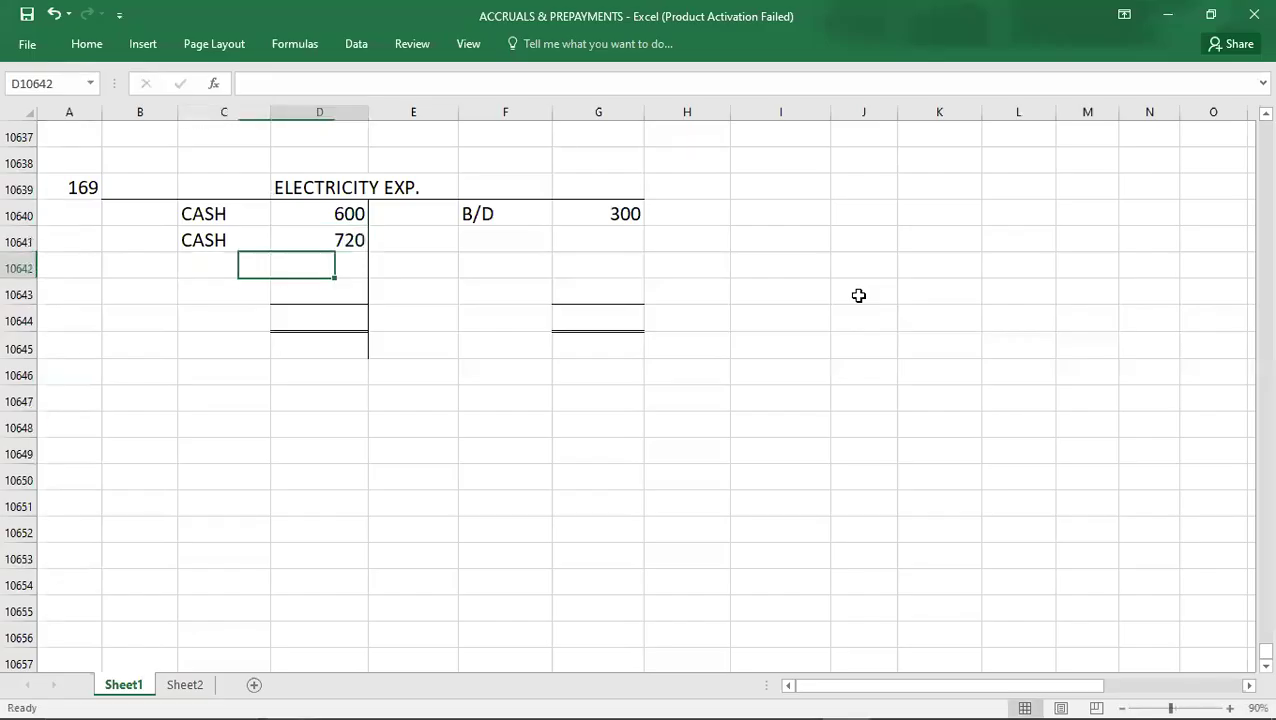
Look up the February payment in the PDF and enter CASH 900 on the debit side in Excel, C10642:D10642.
key("Left")
type("CASH")
key("Right")
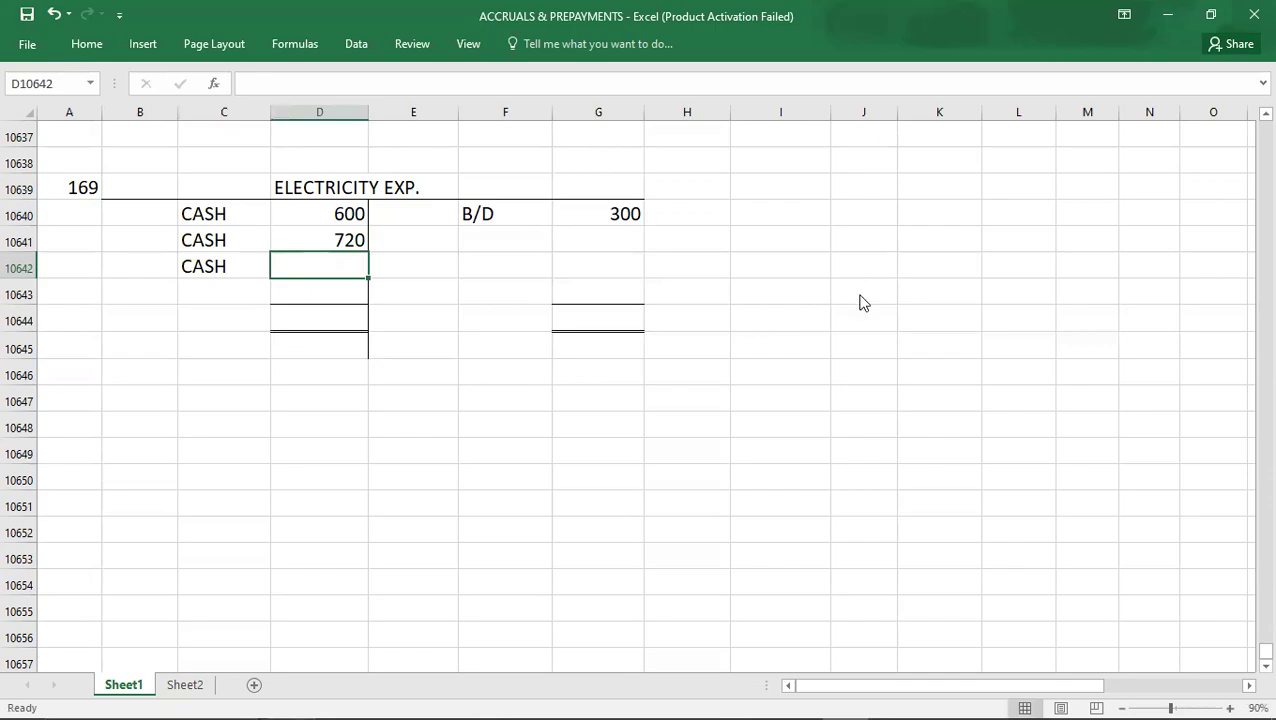
key("alt+Tab")
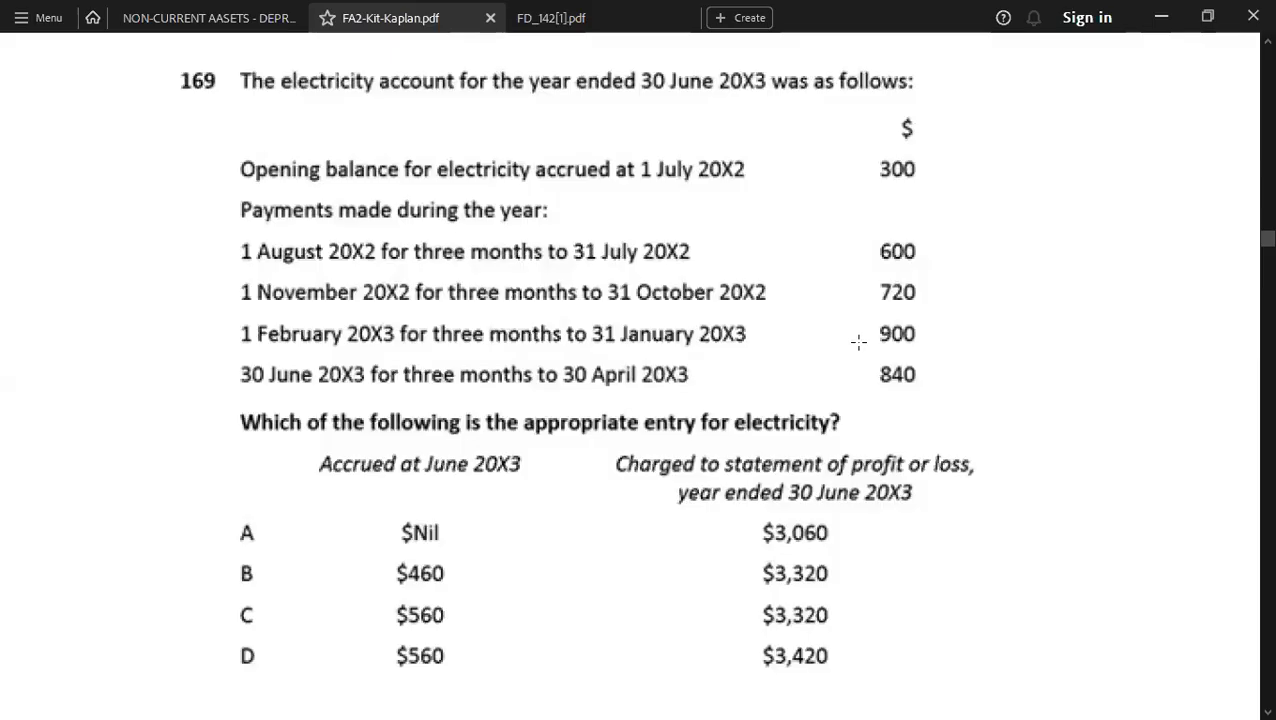
key("alt+Tab")
type("900")
key("Return")
key("Left")
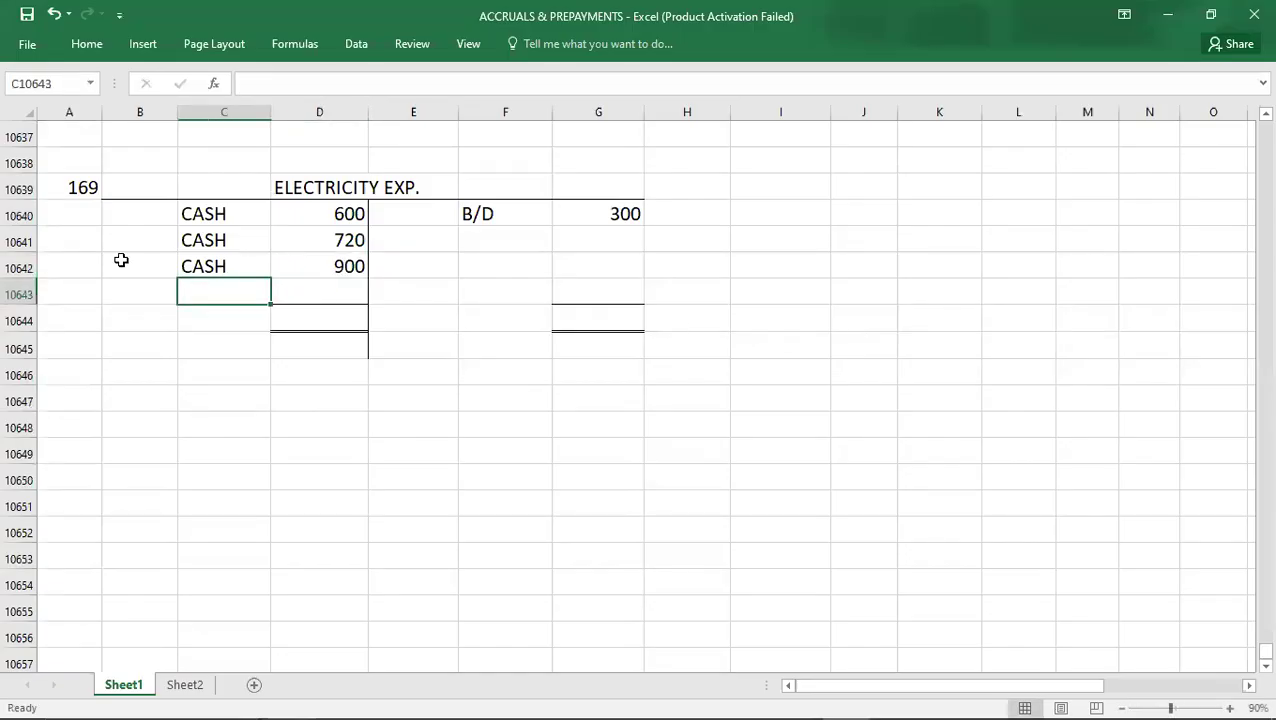
Insert an entire row at row 10643 to make room for another entry in the electricity account.
left_click(70, 284)
right_click(70, 284)
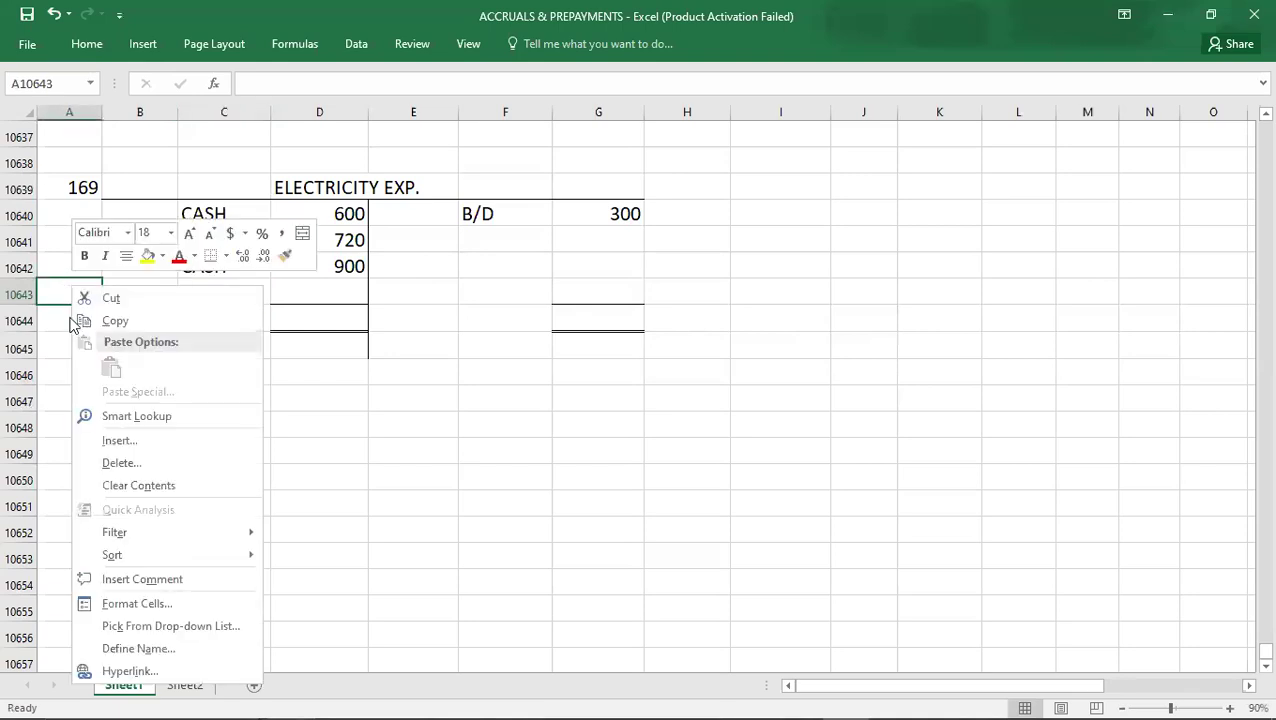
left_click(104, 445)
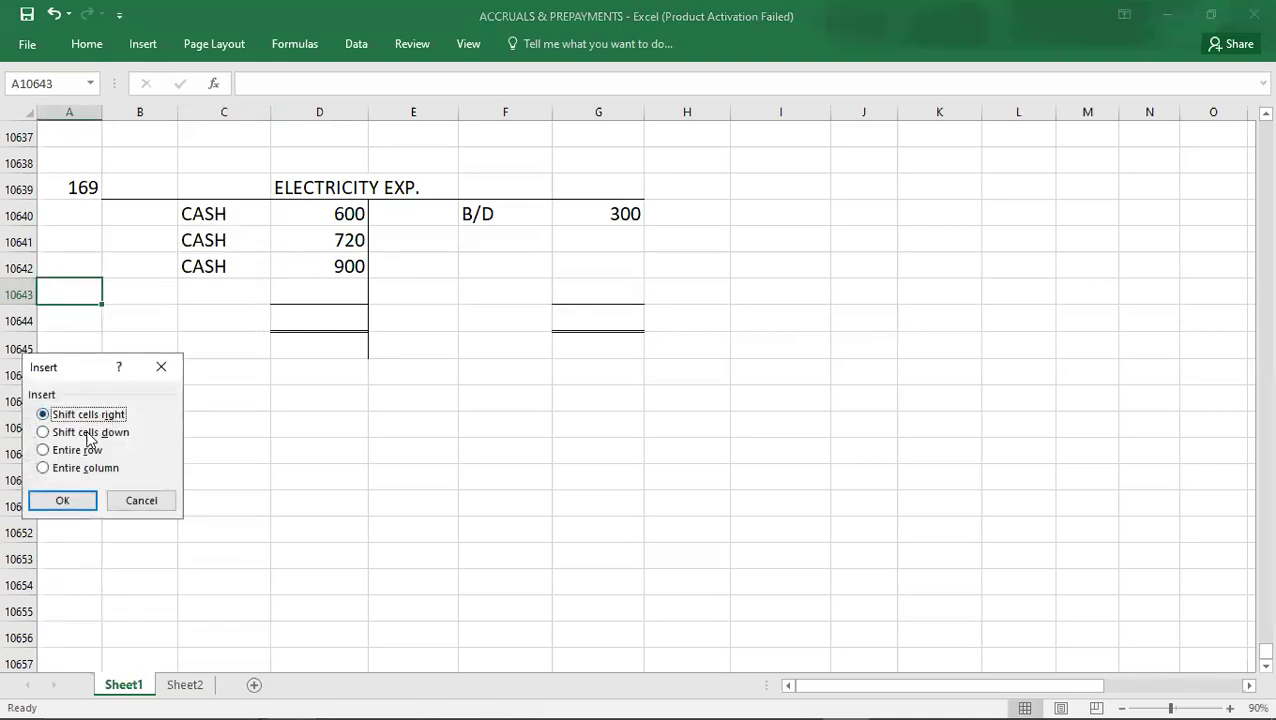
left_click(74, 452)
left_click(59, 497)
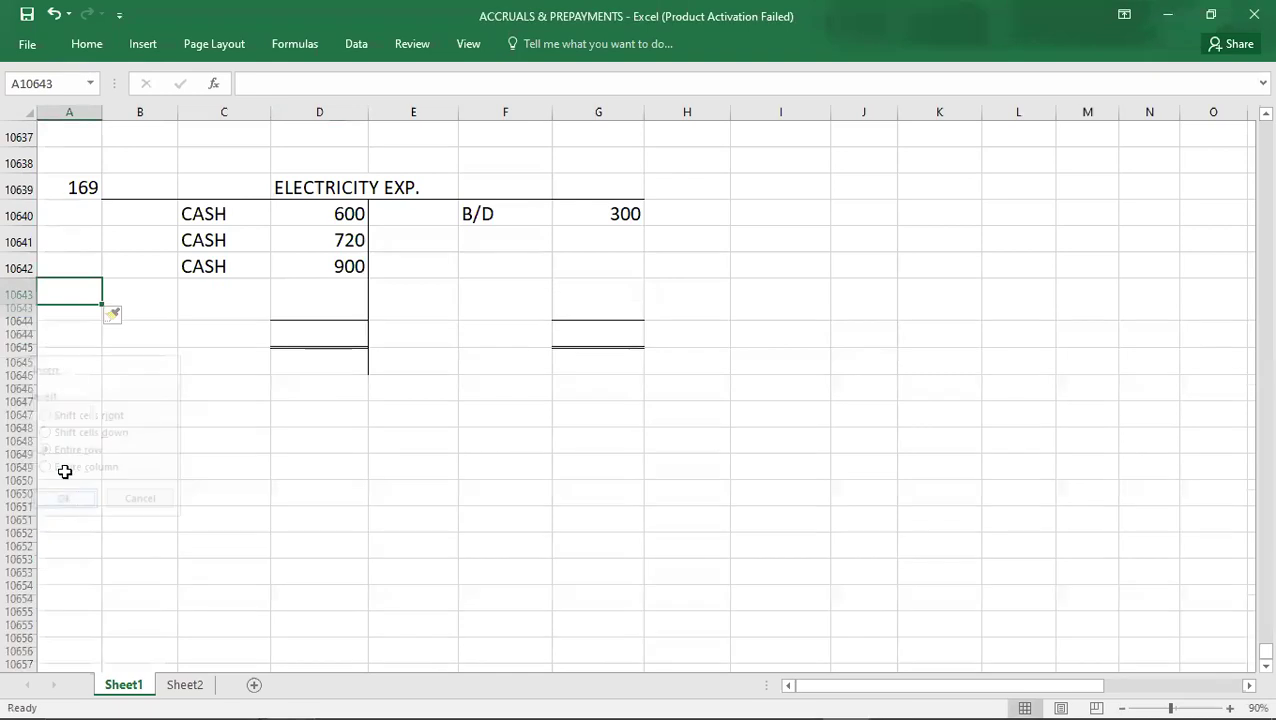
Look up the 30 June payment in the PDF and enter CASH 840 on the debit side in Excel, C10643:D10643.
left_click(190, 288)
key("Tab")
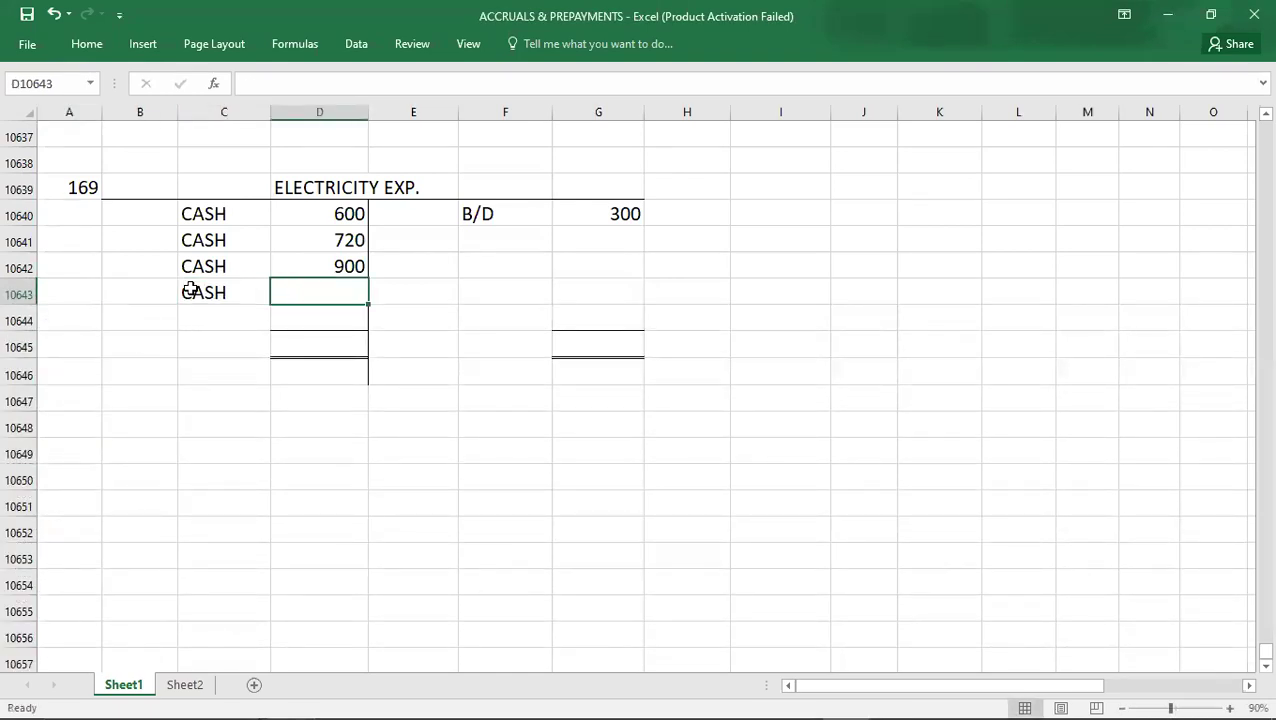
key("alt+Tab")
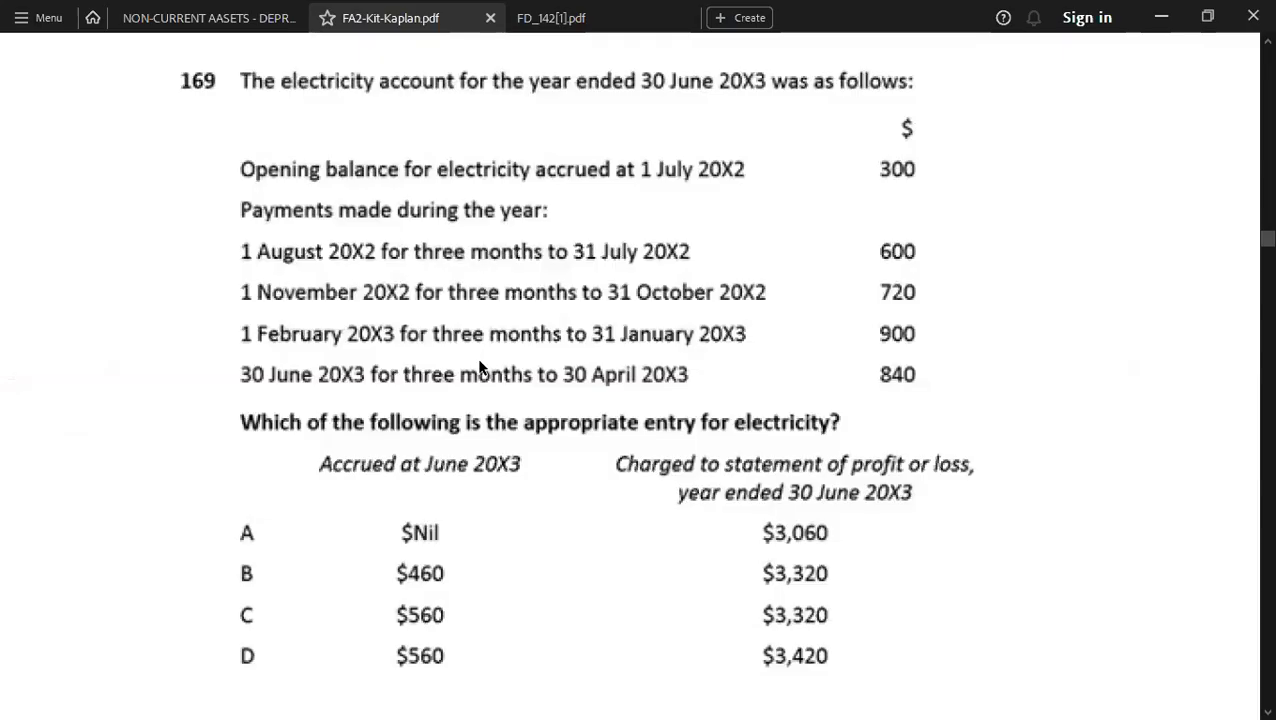
key("alt+Tab")
type("840")
key("Return")
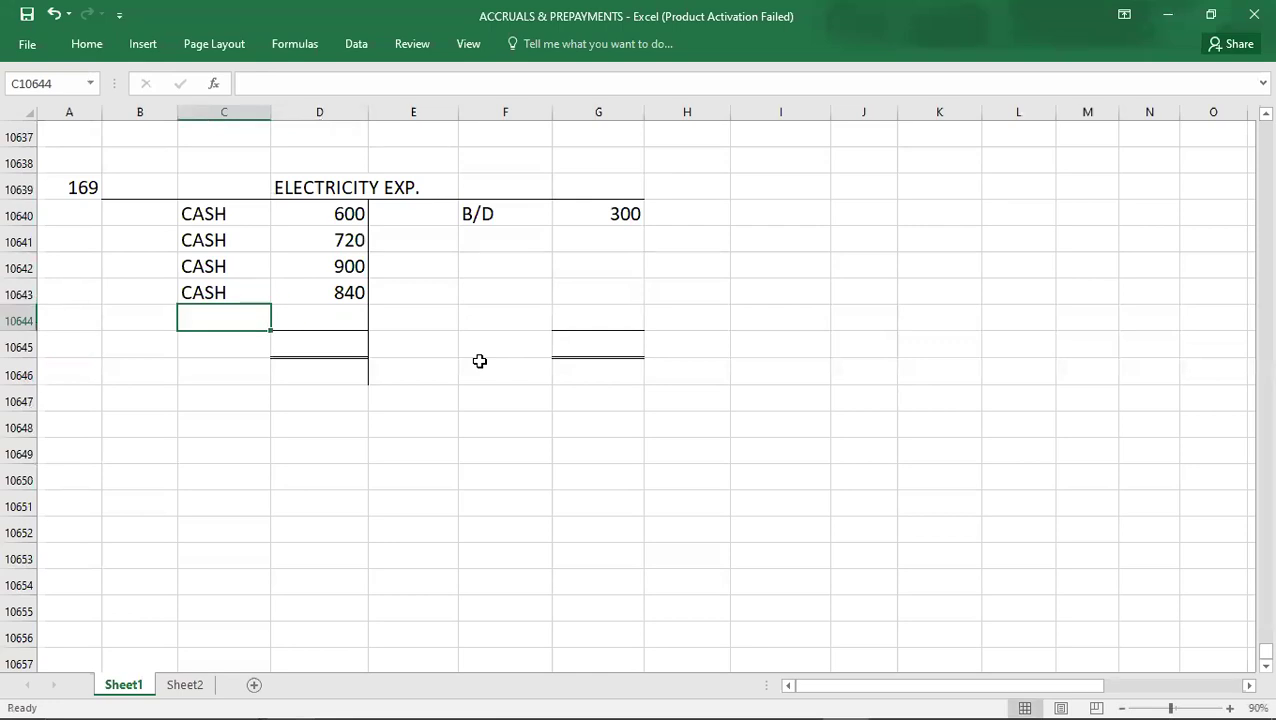
Check the period of the last payment in the PDF and write the working "ACCRURALS = 840*2/3 =" in Excel cell B10648.
key("alt+Tab")
left_click_drag(808, 377, 605, 392)
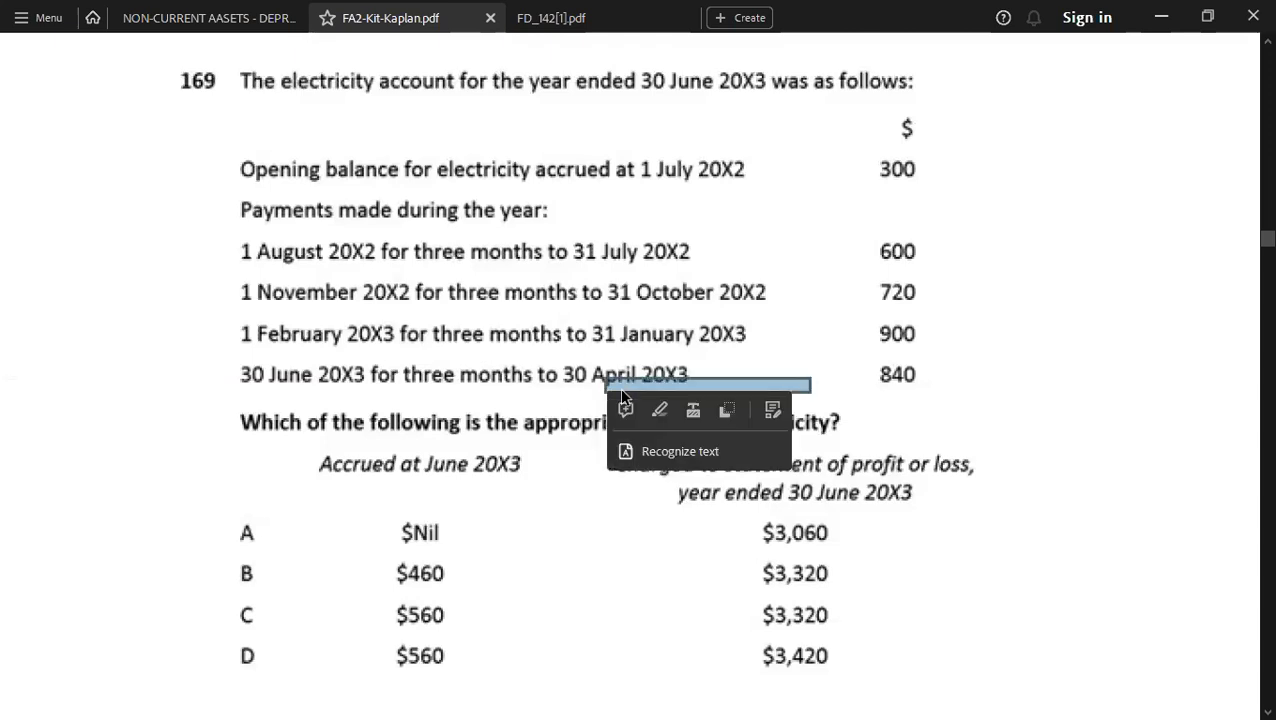
left_click(170, 383)
left_click(129, 405)
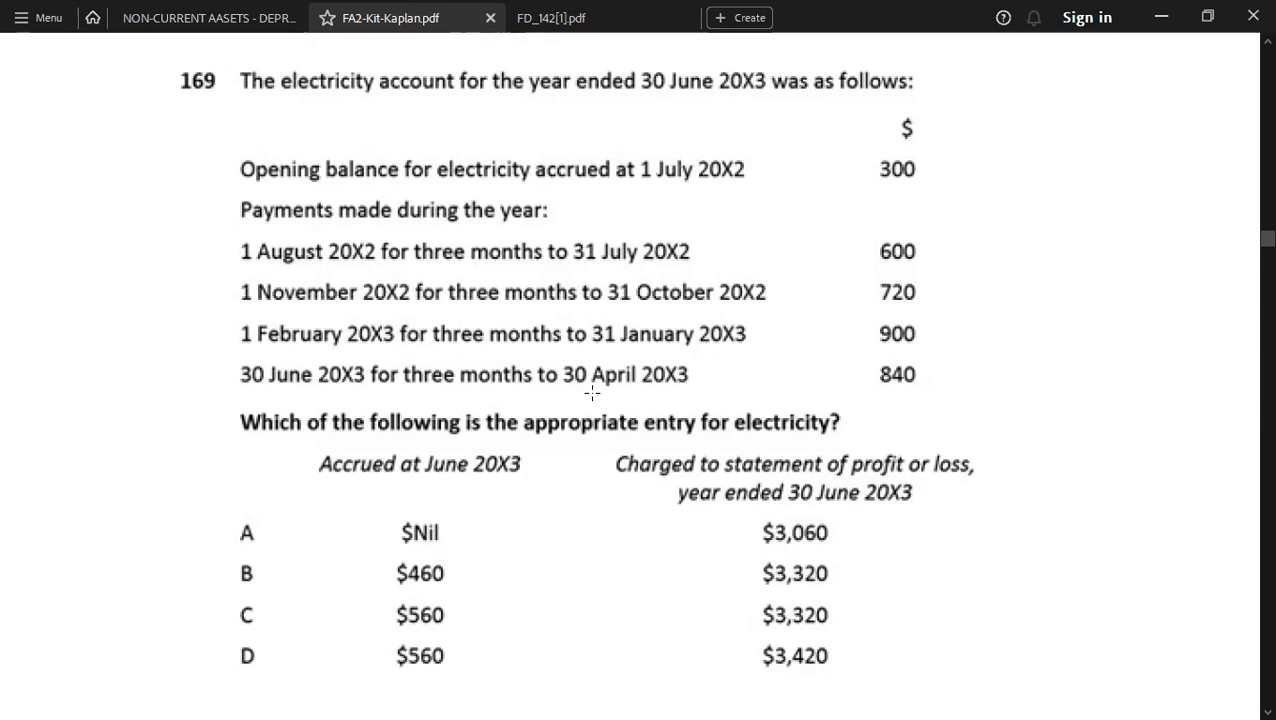
key("alt+Tab")
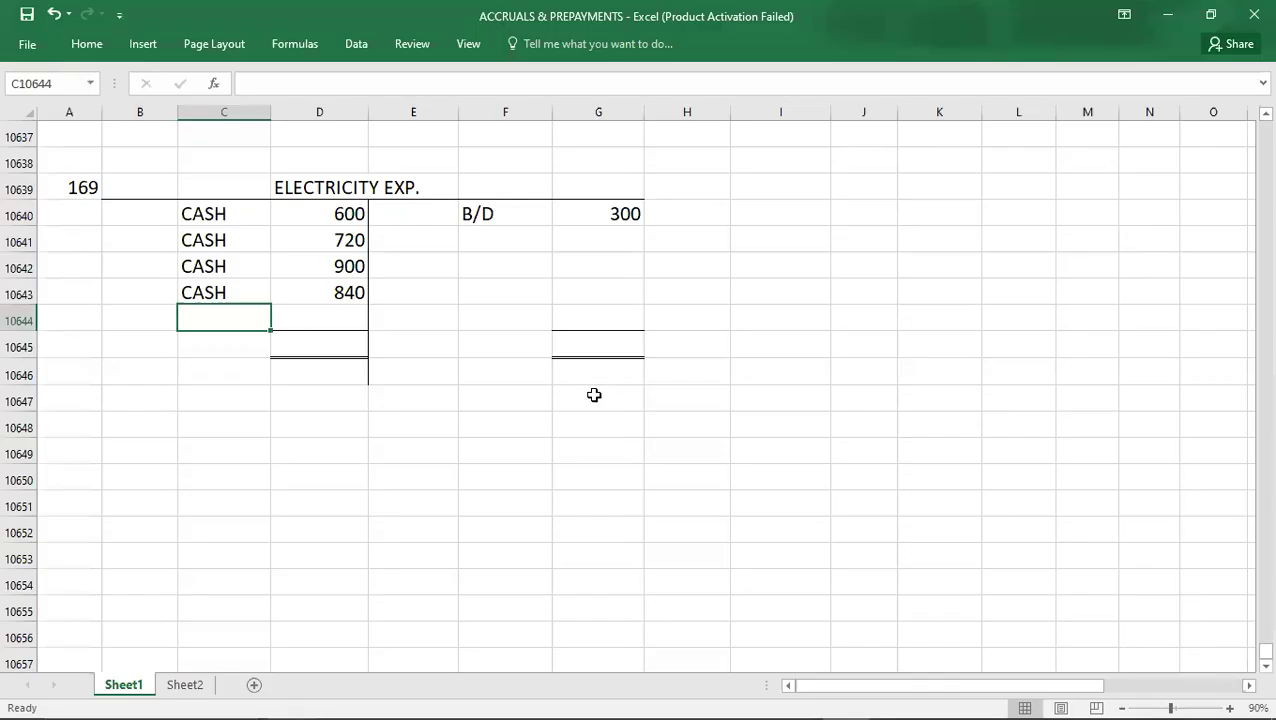
left_click(157, 433)
type("A")
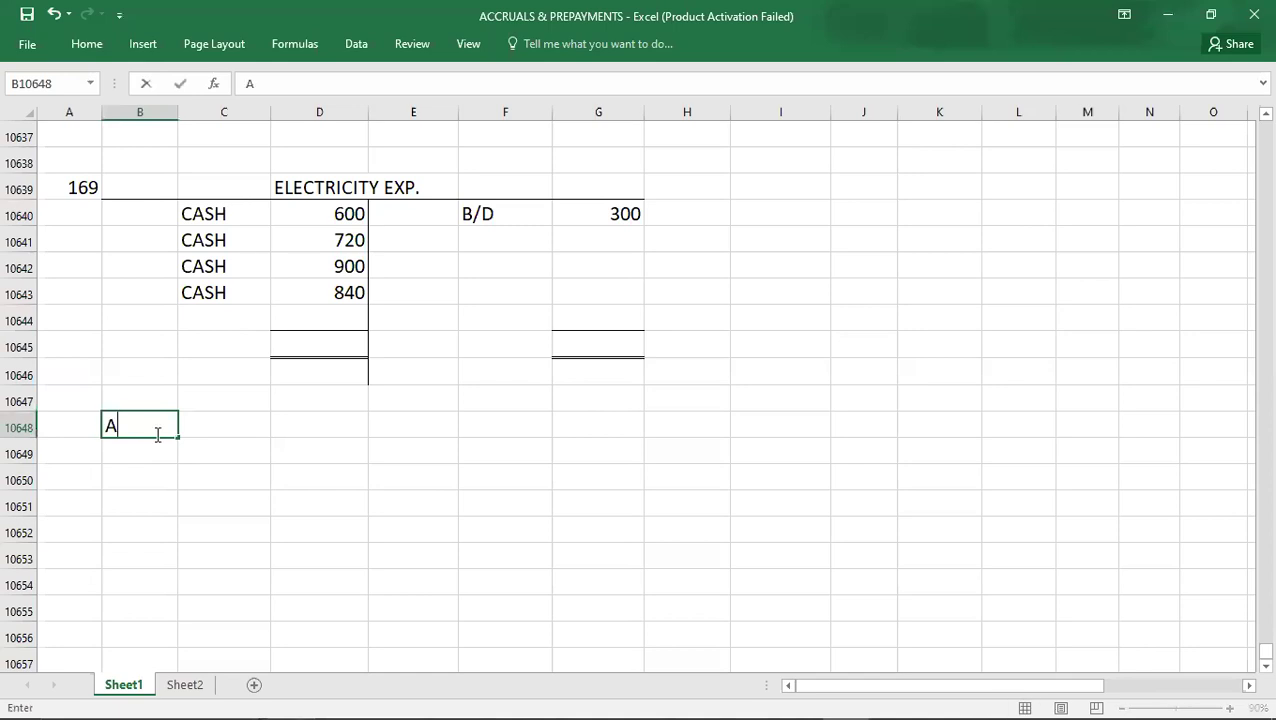
type("CCRUED")
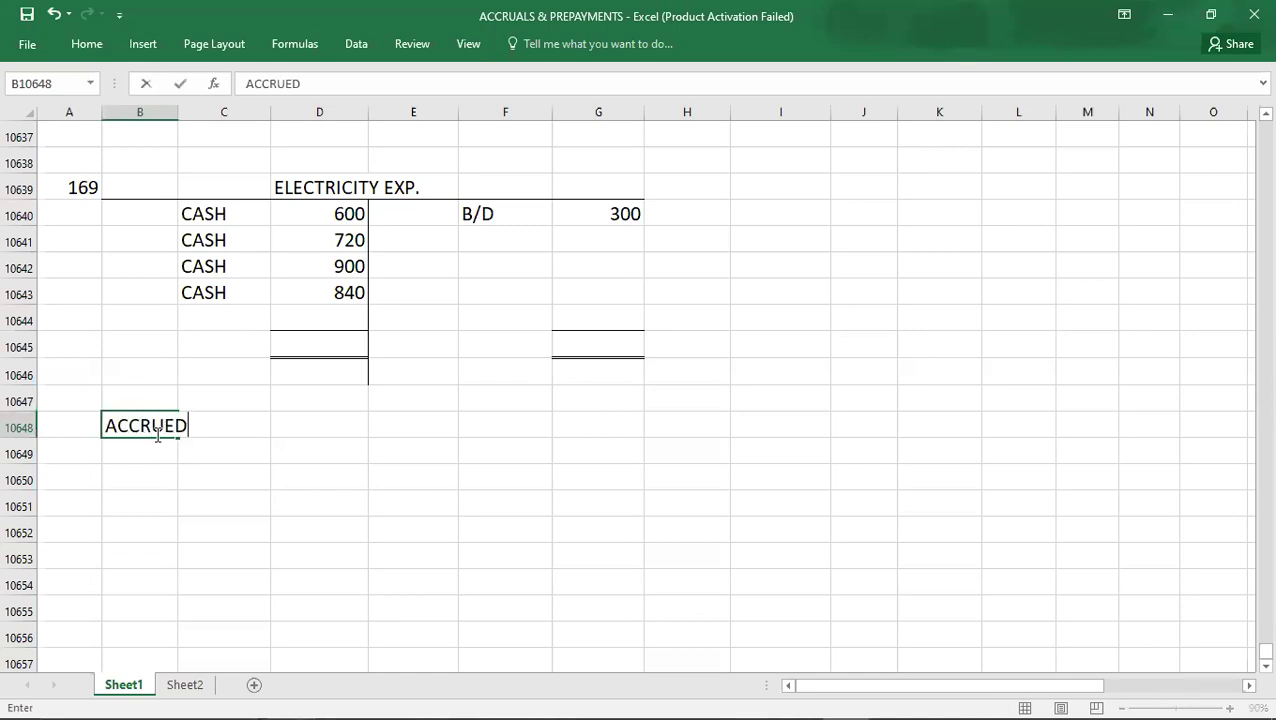
key("BackSpace")
key("BackSpace")
key("BackSpace")
type("RALS = 8")
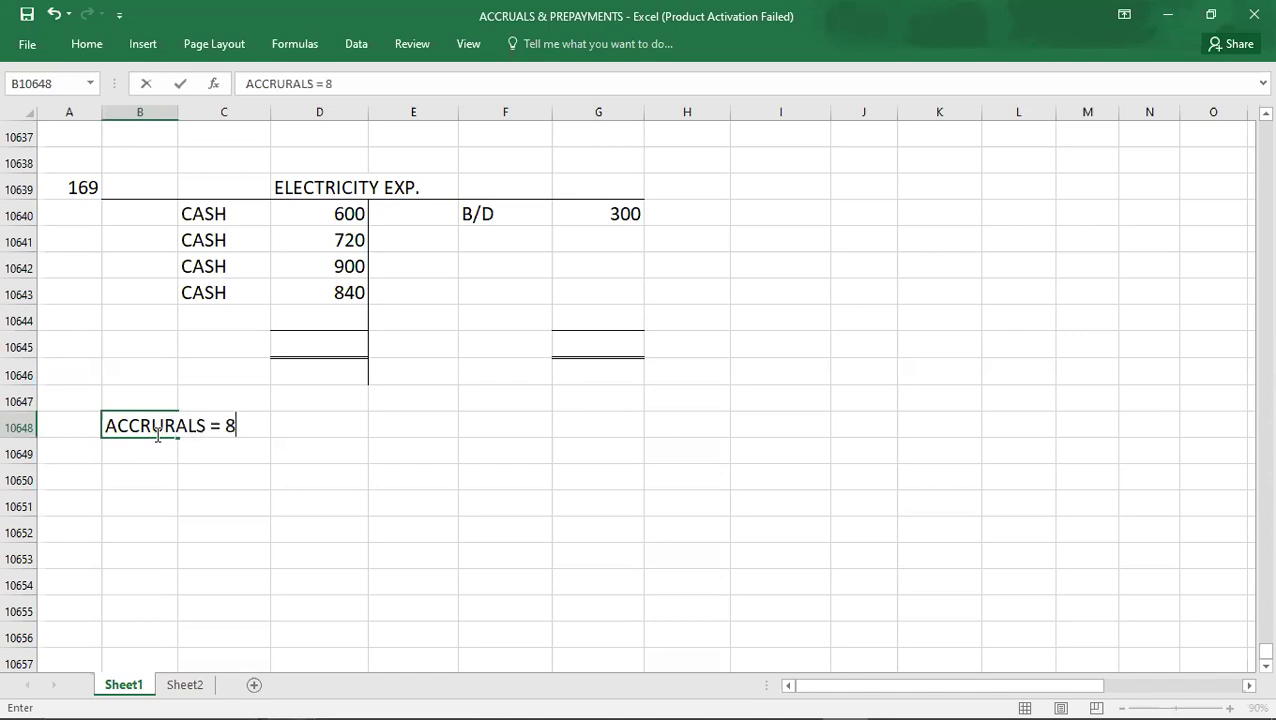
type("40*2/3 =")
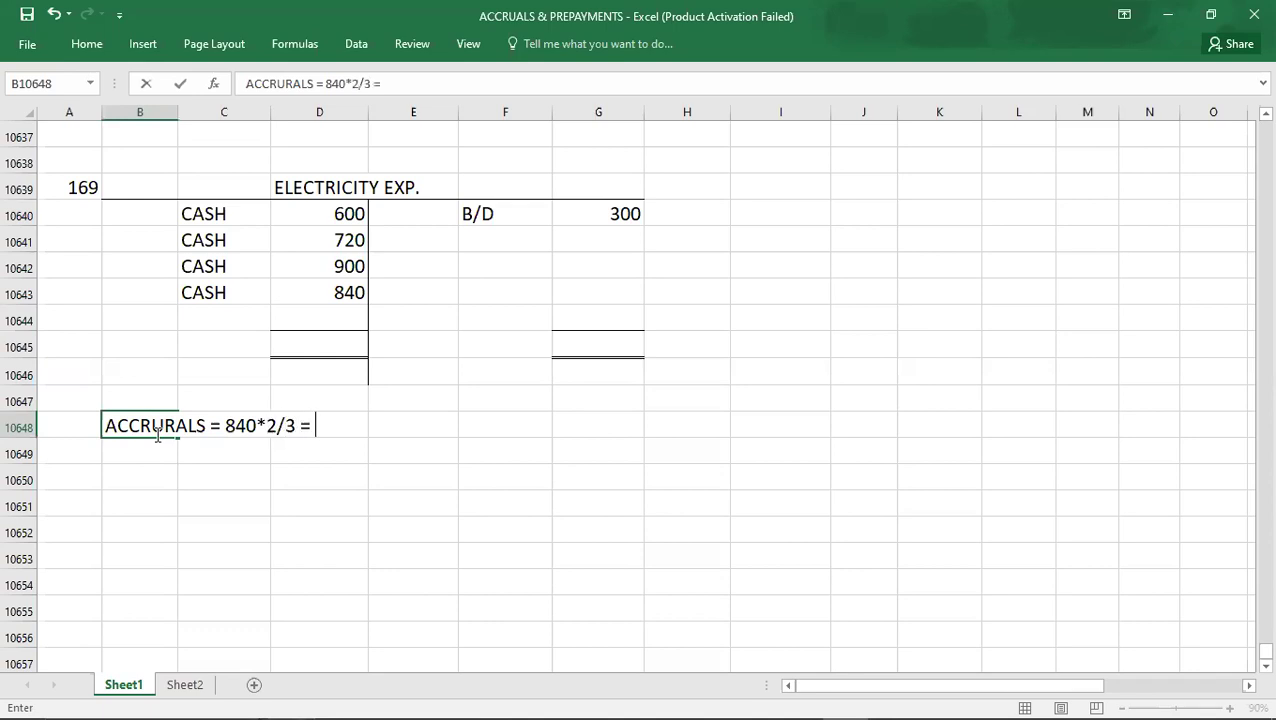
Enter the closing accrual of 560 beside its working, in cell E10648.
key("Tab")
key("Tab")
key("Tab")
type("560")
key("Return")
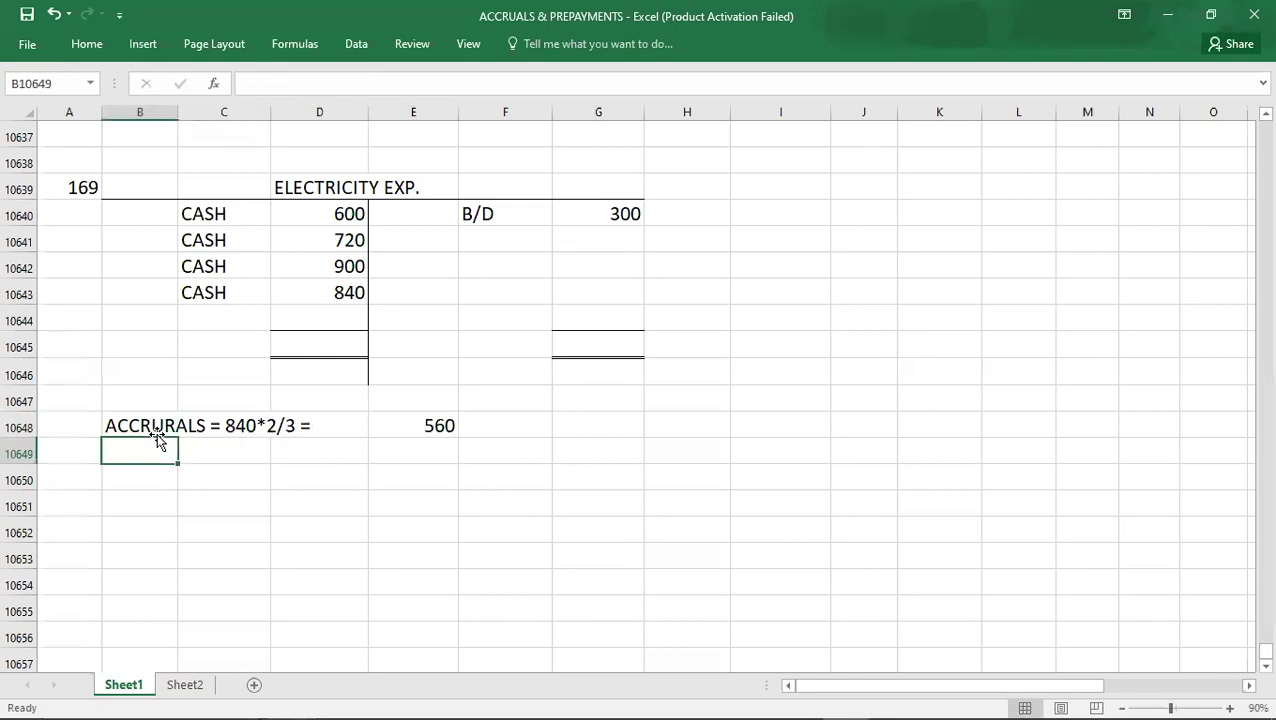
Enter the closing accrual as C/D 560 on the debit side, C10644:D10644.
left_click(202, 323)
type("C/D")
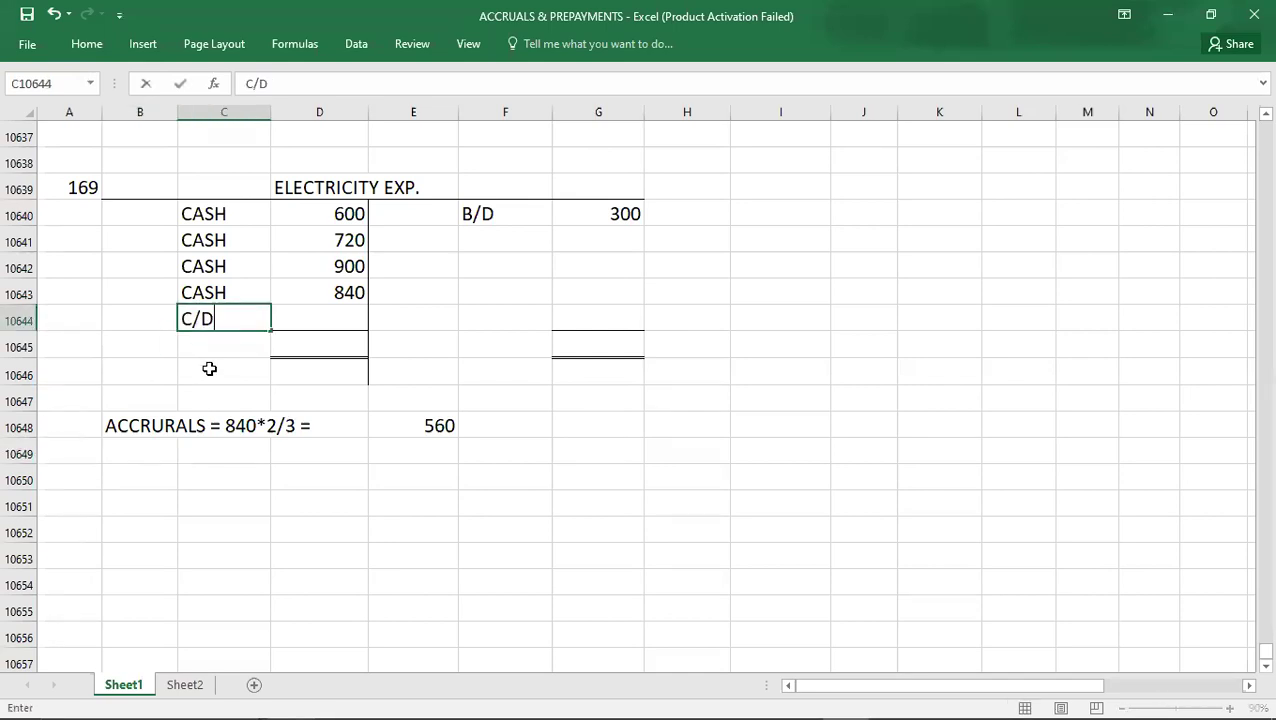
key("Tab")
type("560")
key("Return")
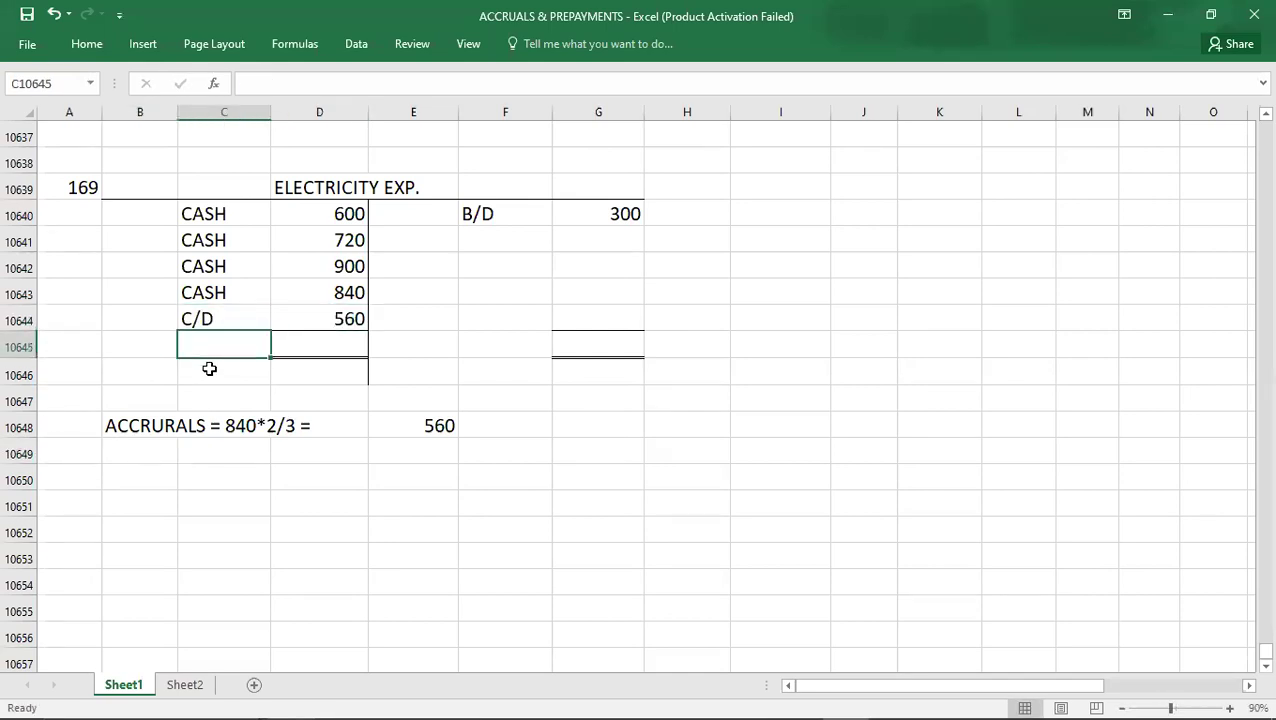
Add up the debit entries and enter 3620 as the total on both sides of the account, D10645 and G10645.
key("Right")
key("Up")
key("shift+Up")
key("shift+Up")
key("shift+Up")
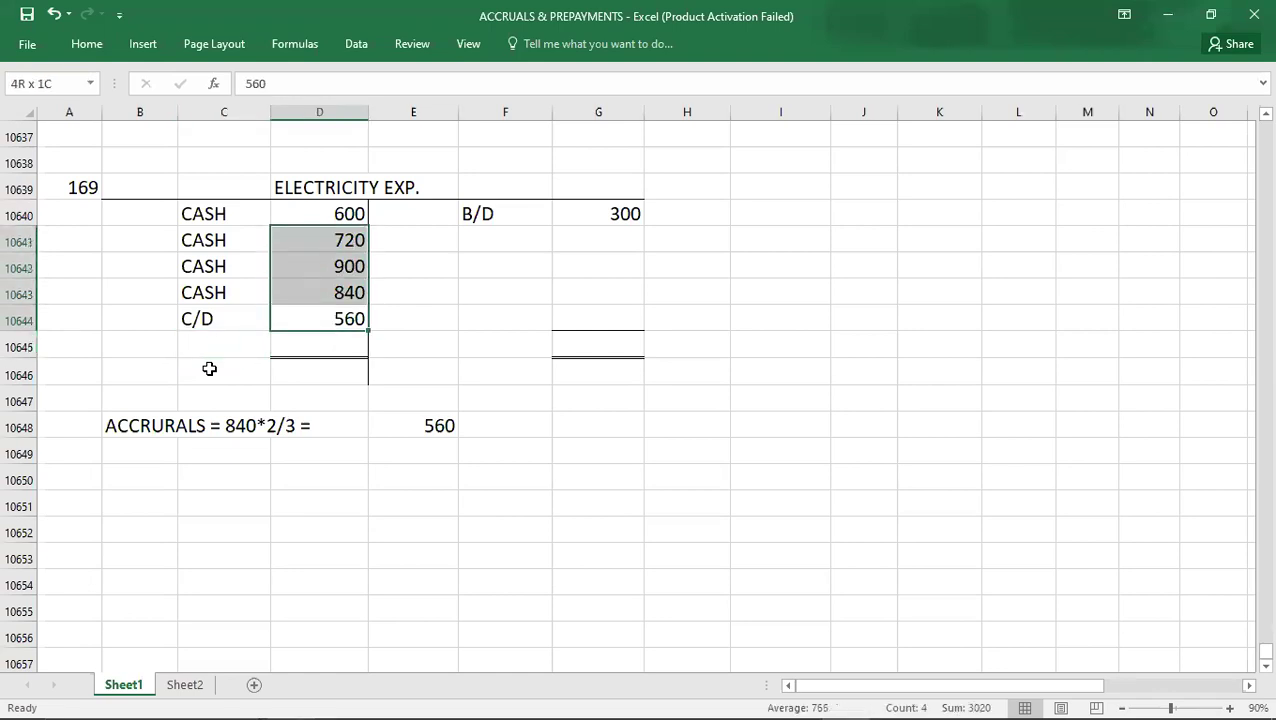
key("shift+Up")
key("Down")
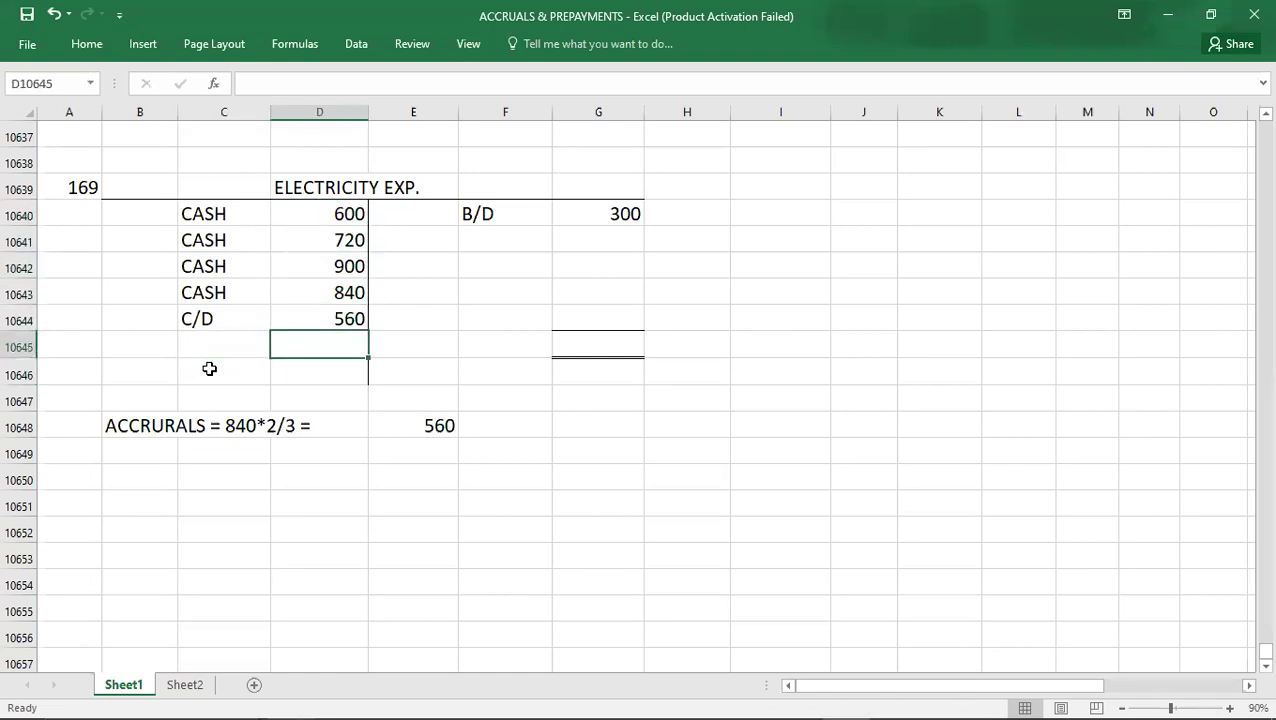
type("3620")
key("Right")
key("Right")
key("Right")
type("3620")
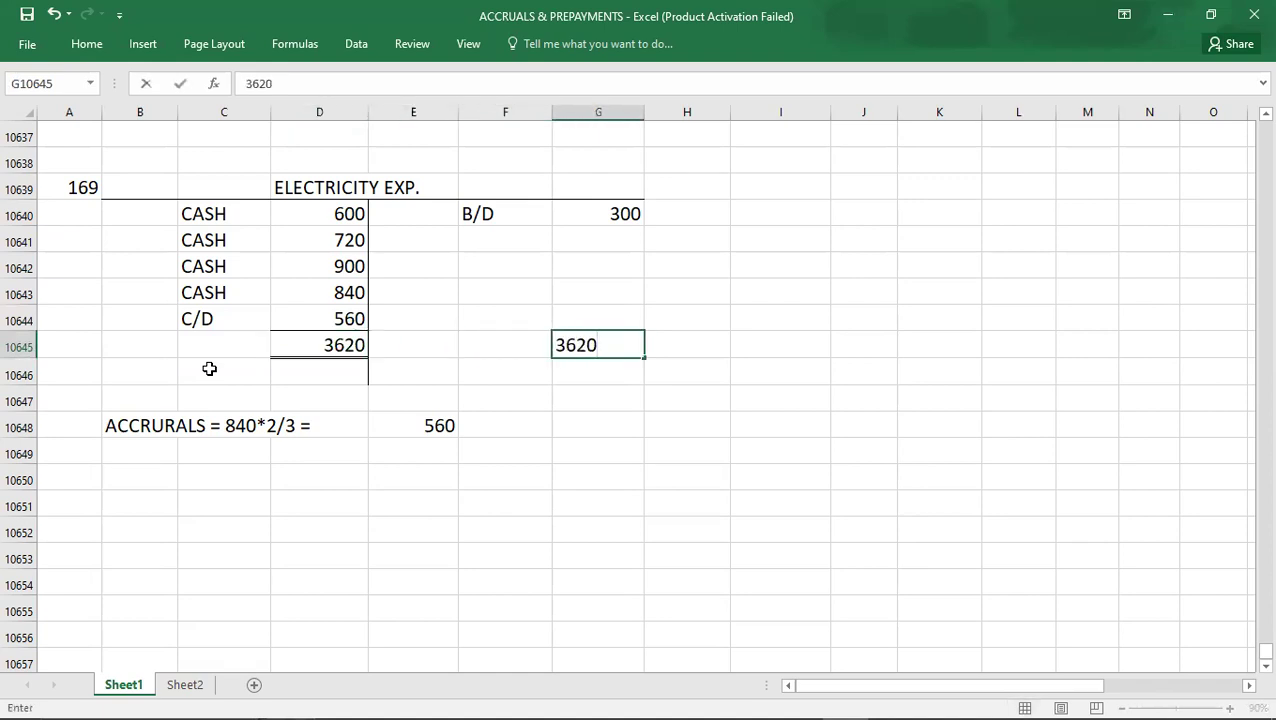
Enter the balancing charge as P&L 3320 on the credit side, F10643:G10643.
key("Up")
key("Up")
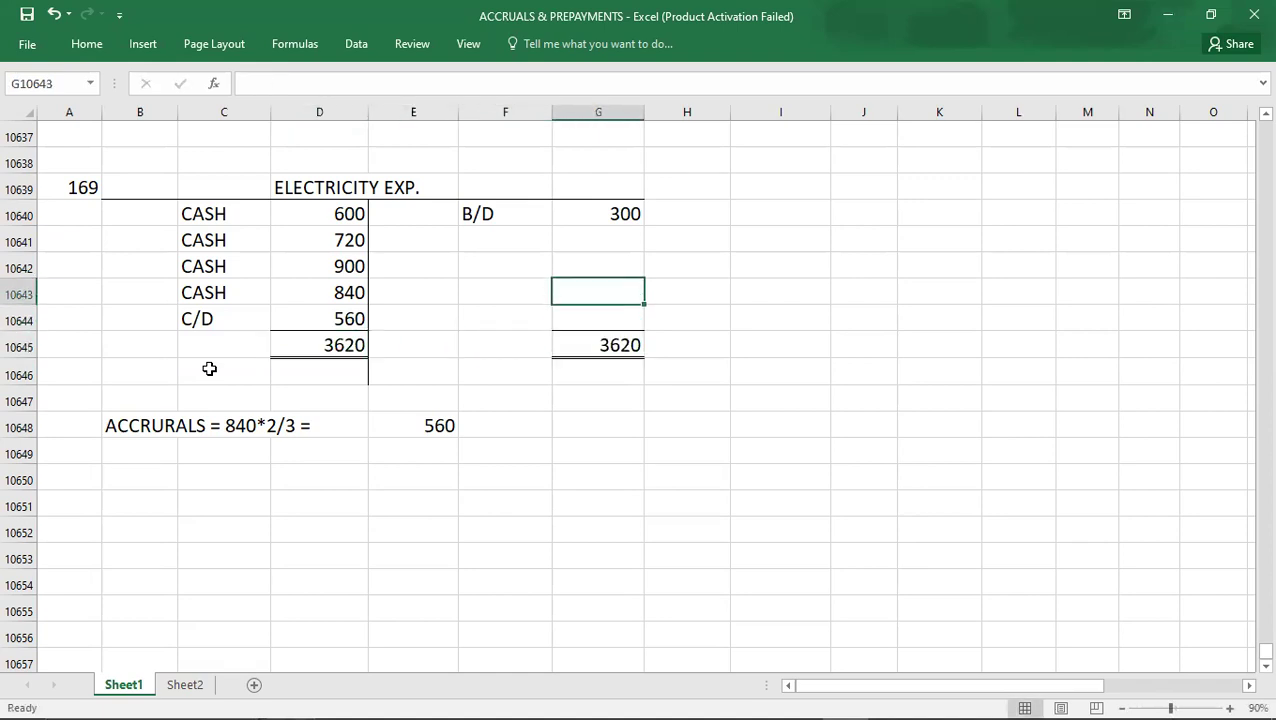
type("3320")
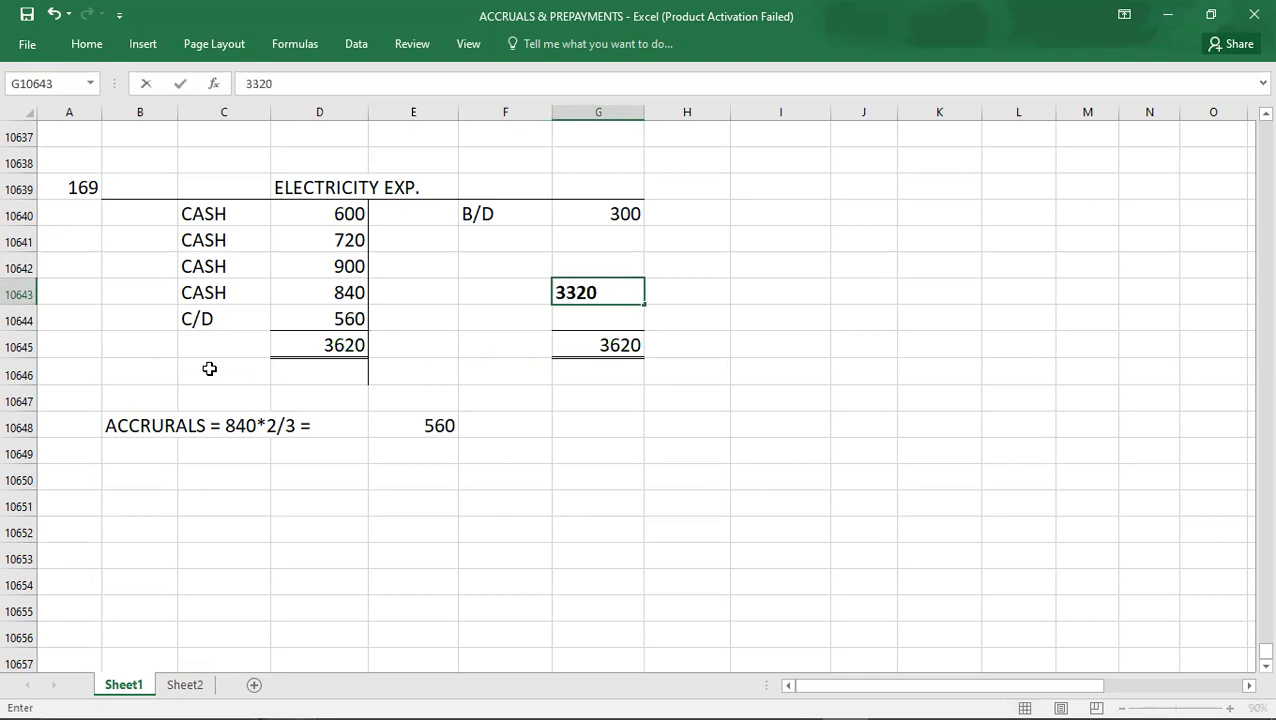
key("Left")
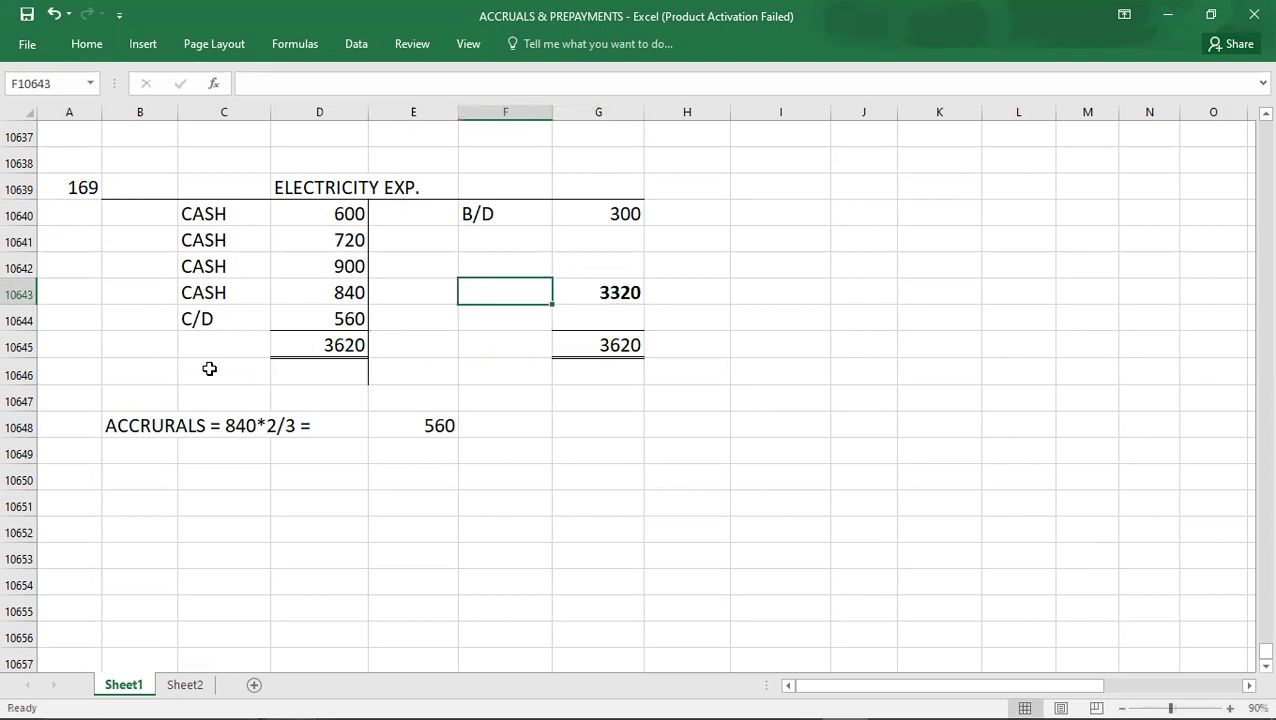
type("P&L")
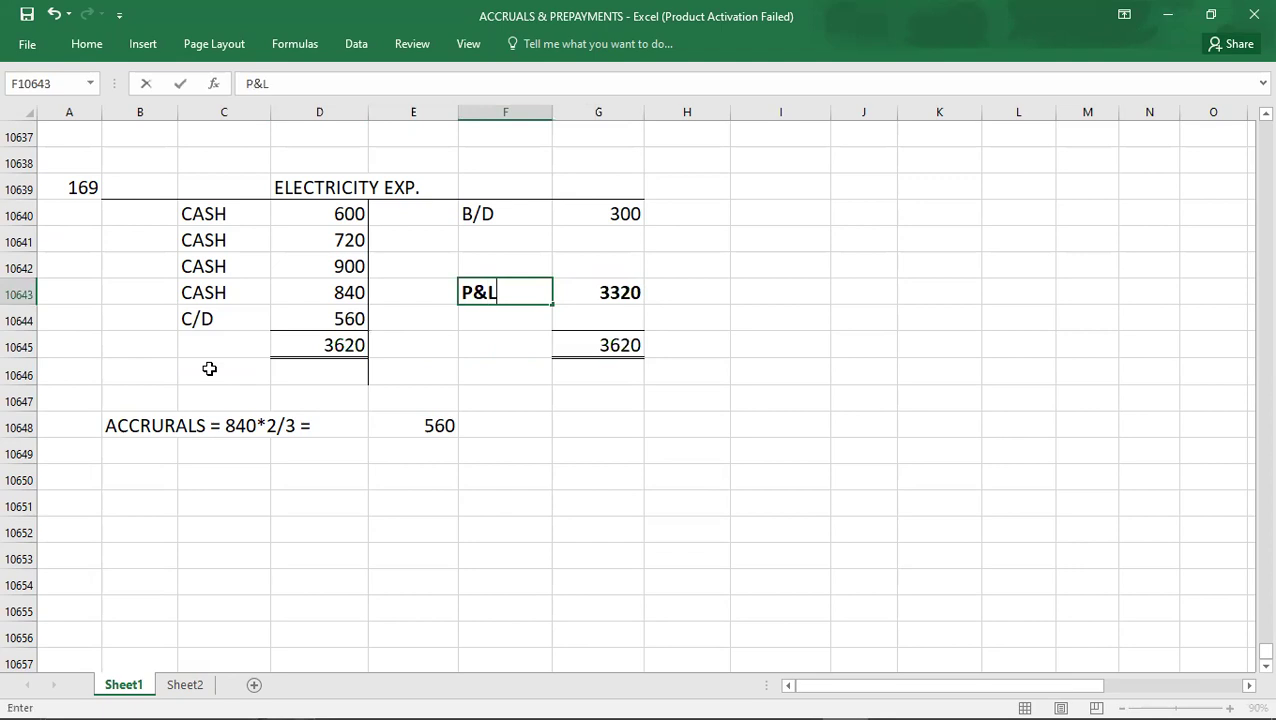
Compare the results with the answer options in the PDF and record answer C under question number 169 in Excel, A10640.
key("Left")
key("Left")
key("Left")
key("Left")
key("Left")
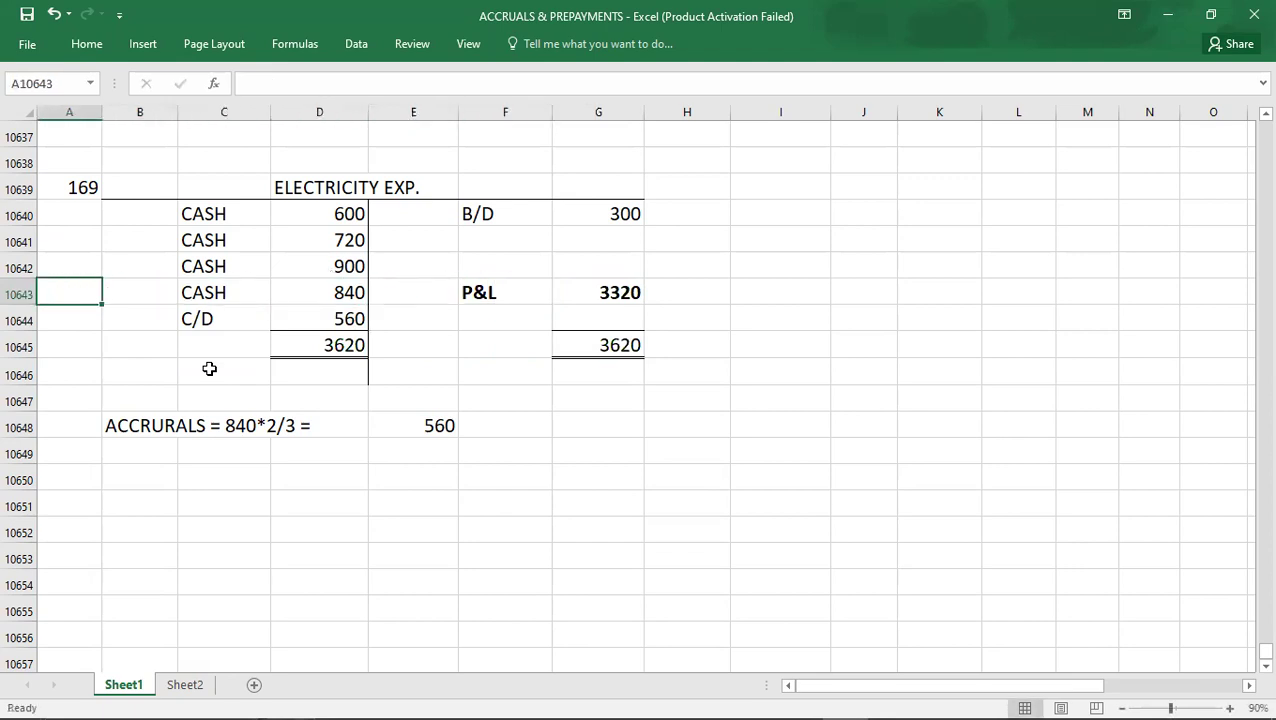
key("alt+Tab")
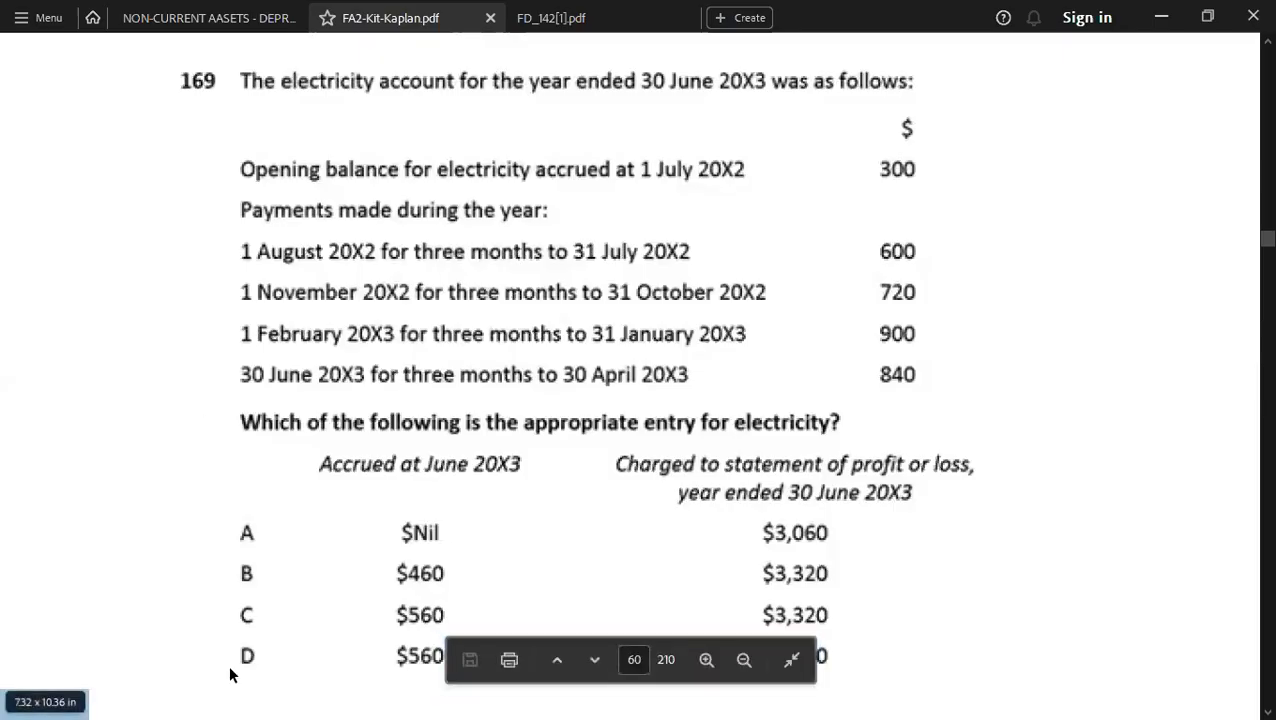
key("alt+Tab")
key("Up")
key("Up")
key("Up")
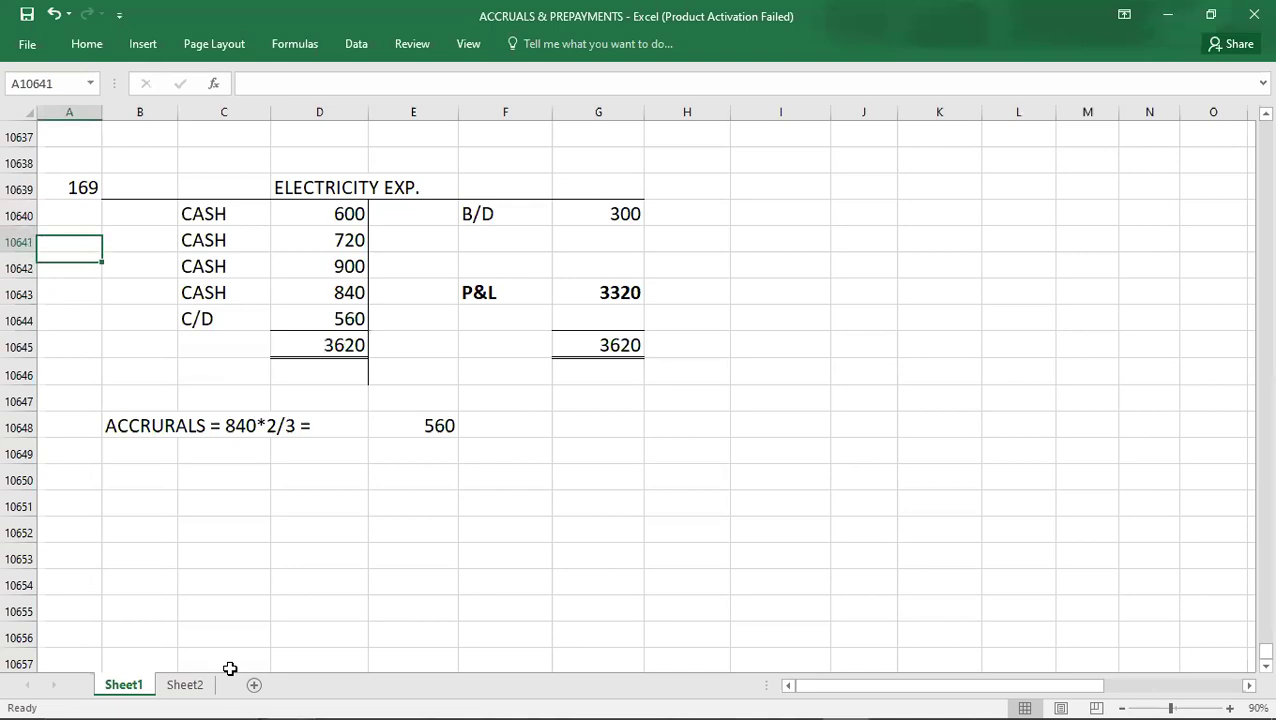
type("C")
key("Return")
key("Down")
key("Down")
key("Down")
key("Down")
key("Down")
key("Down")
key("Down")
key("Down")
key("Down")
key("Down")
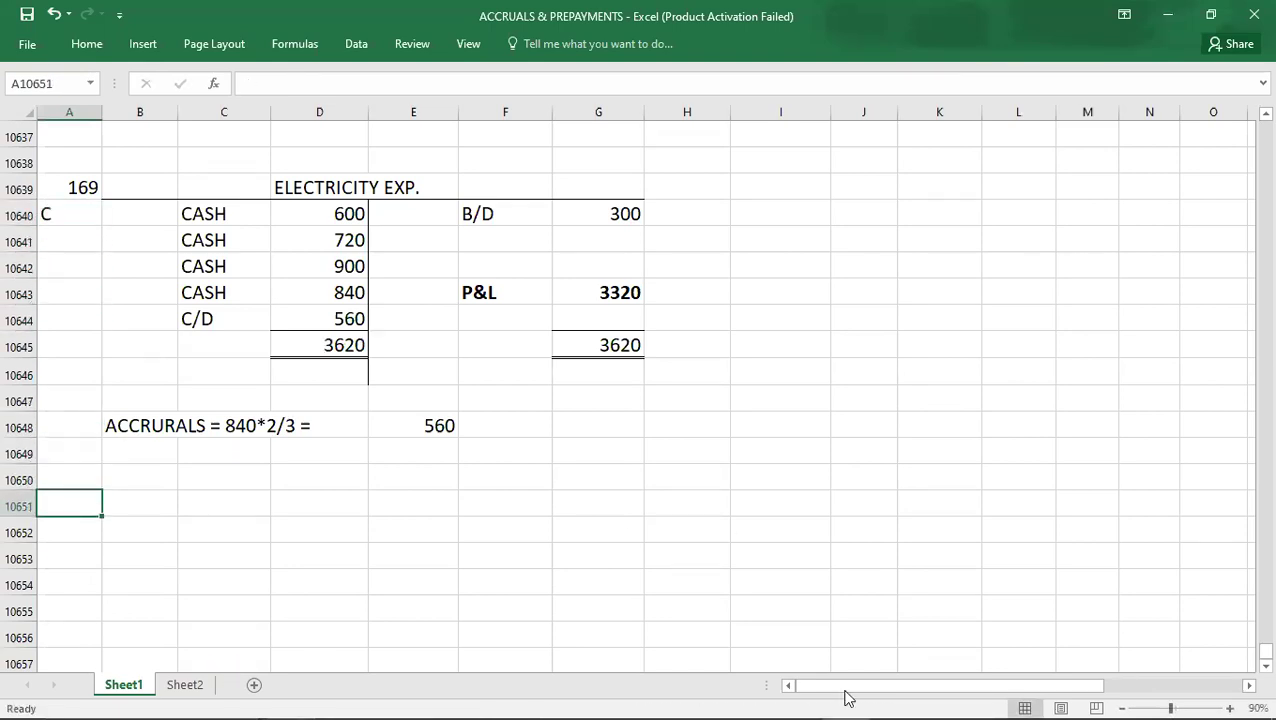
left_click(57, 185)
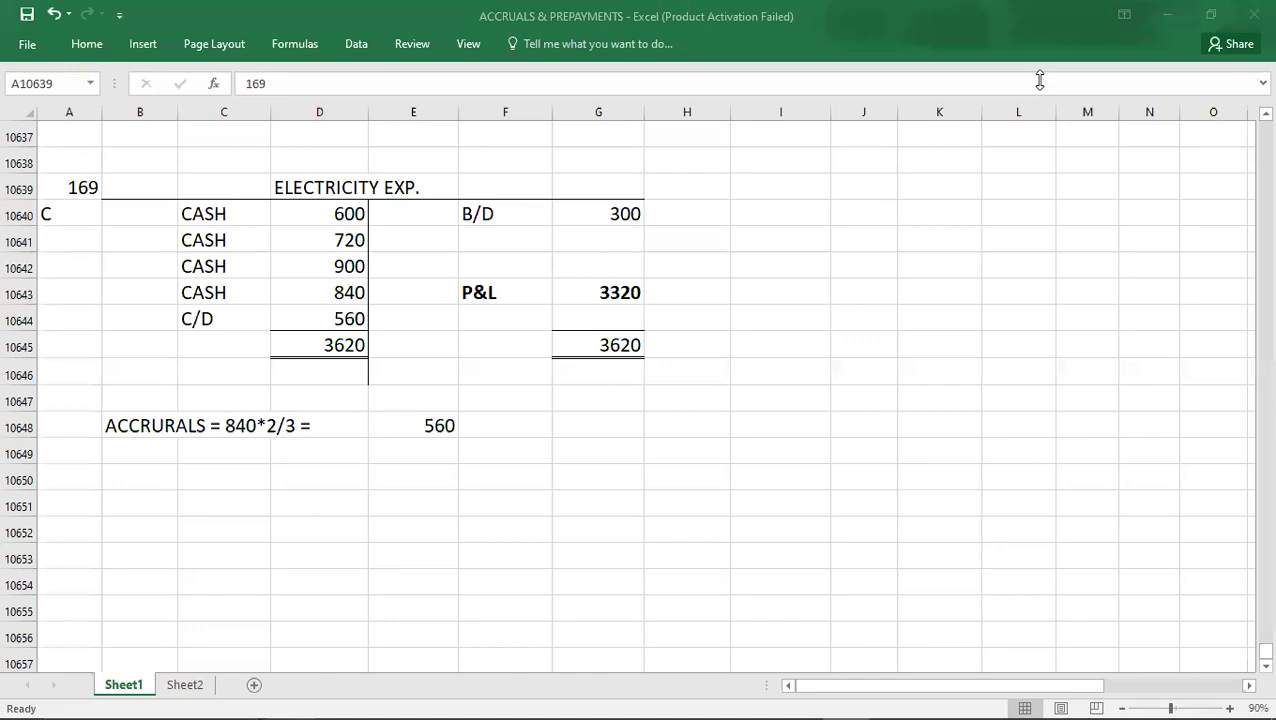
Switch to the FA2-Kit-Kaplan PDF and read question 170 about the loan interest charge and accrual.
key("alt+Tab")
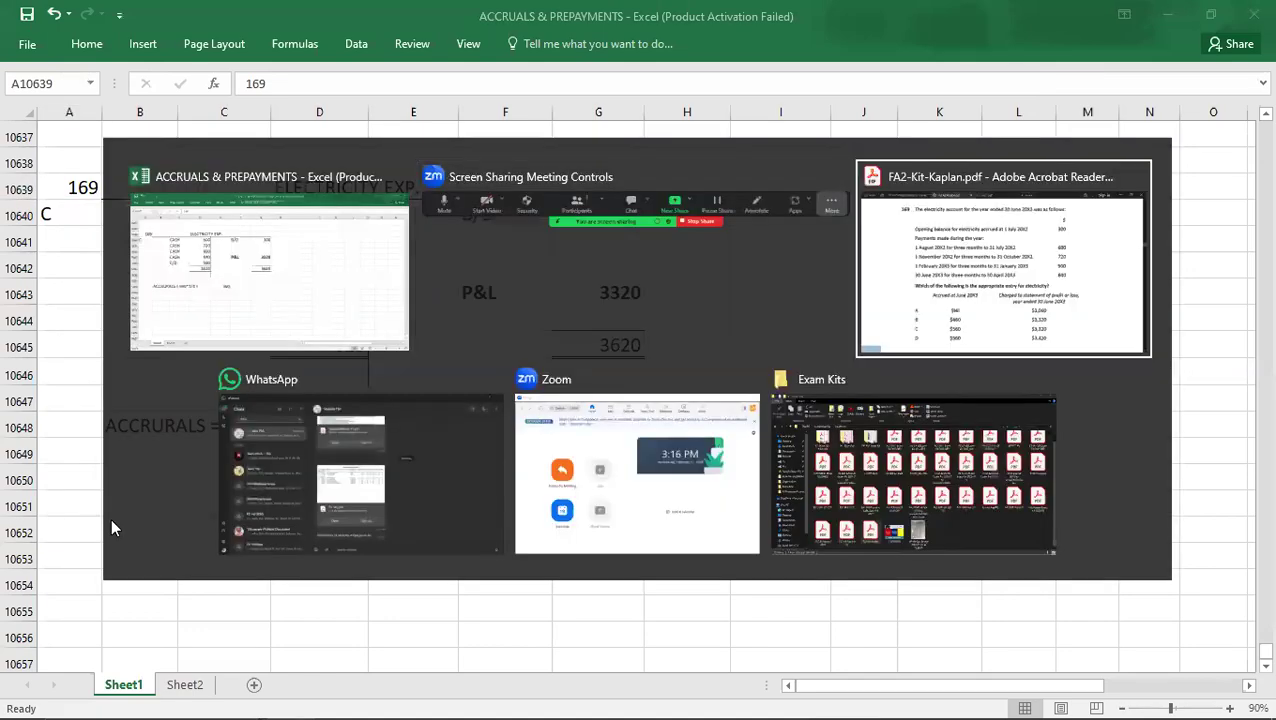
scroll(110, 518, "down", 1)
scroll(110, 518, "down", 8)
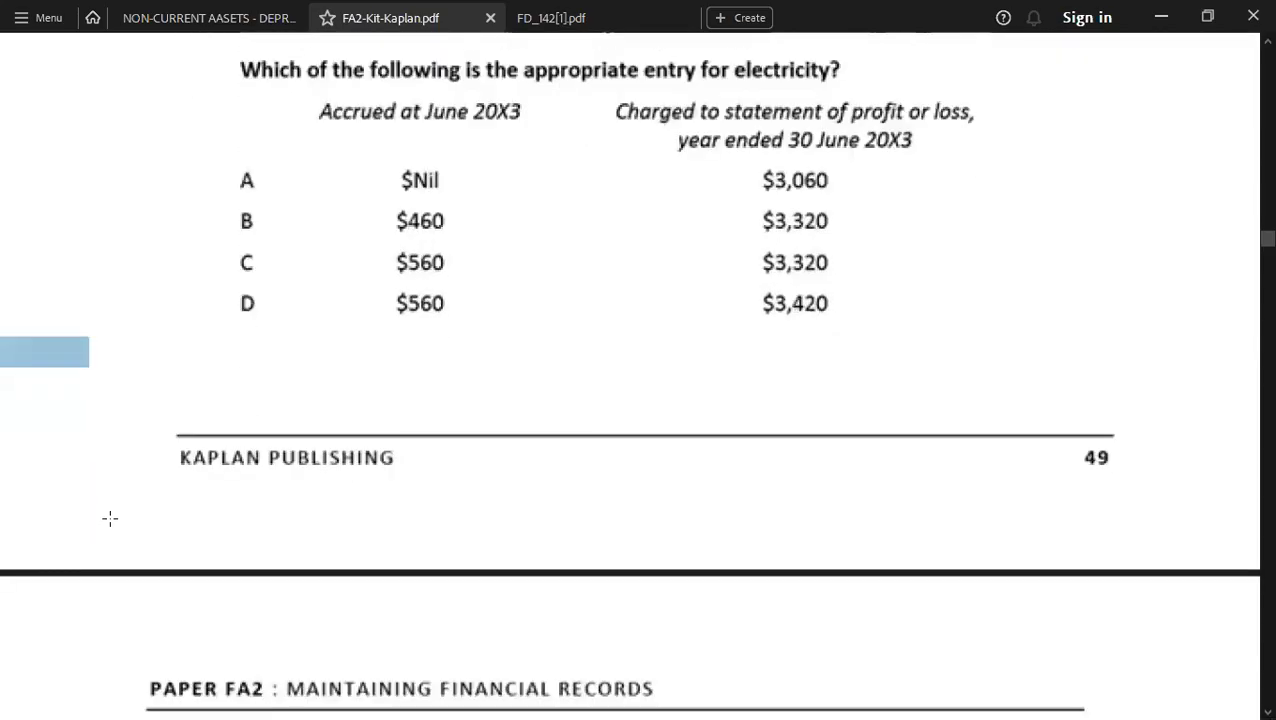
scroll(110, 518, "down", 2)
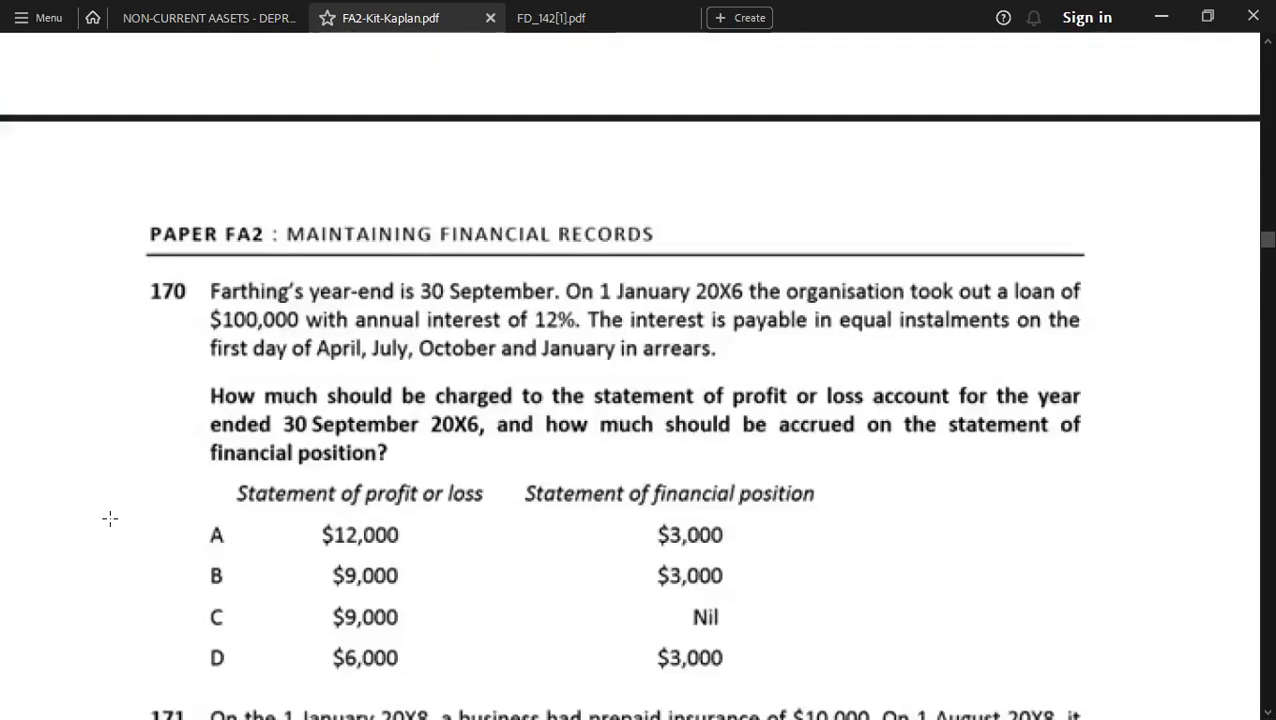
scroll(110, 518, "down", 1)
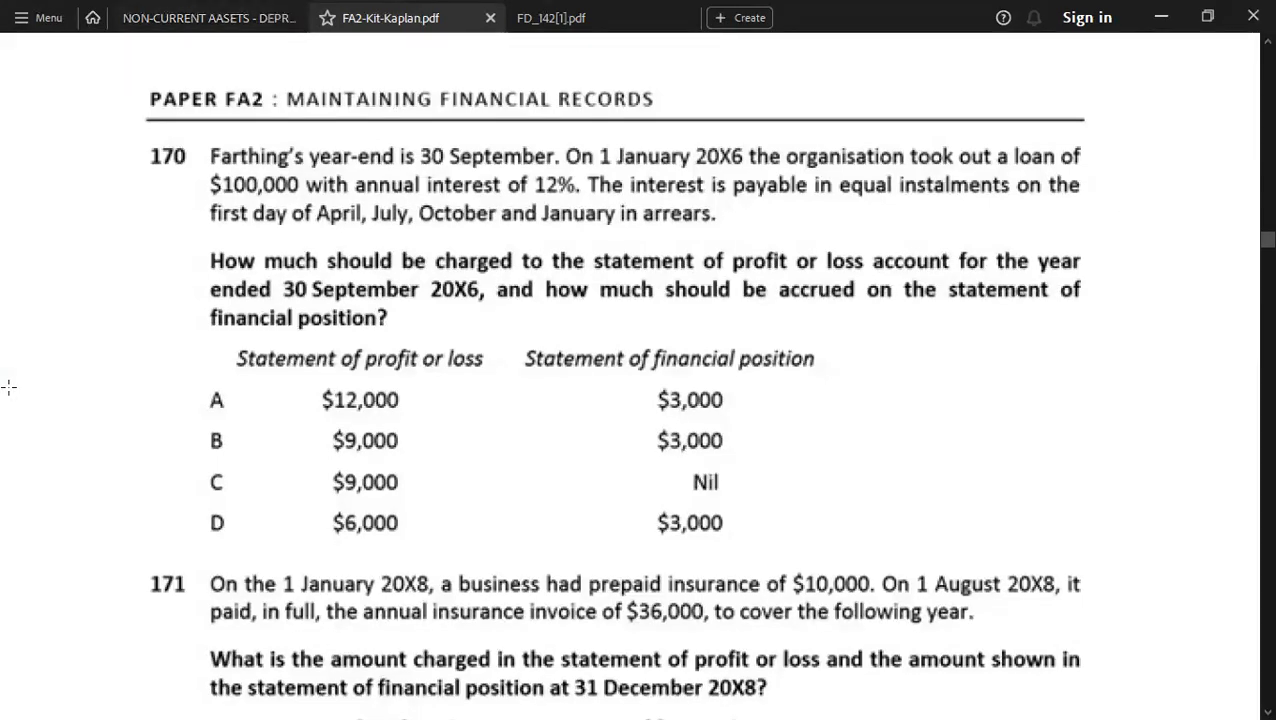
Switch back to the ACCRUALS & PREPAYMENTS workbook in Excel and enter question number 170 in A10651.
key("alt+Tab")
key("alt+Tab")
key("Down")
key("Down")
key("Down")
key("Down")
key("Down")
key("Down")
key("Down")
key("Down")
key("Down")
key("Down")
key("Down")
key("Down")
type("170")
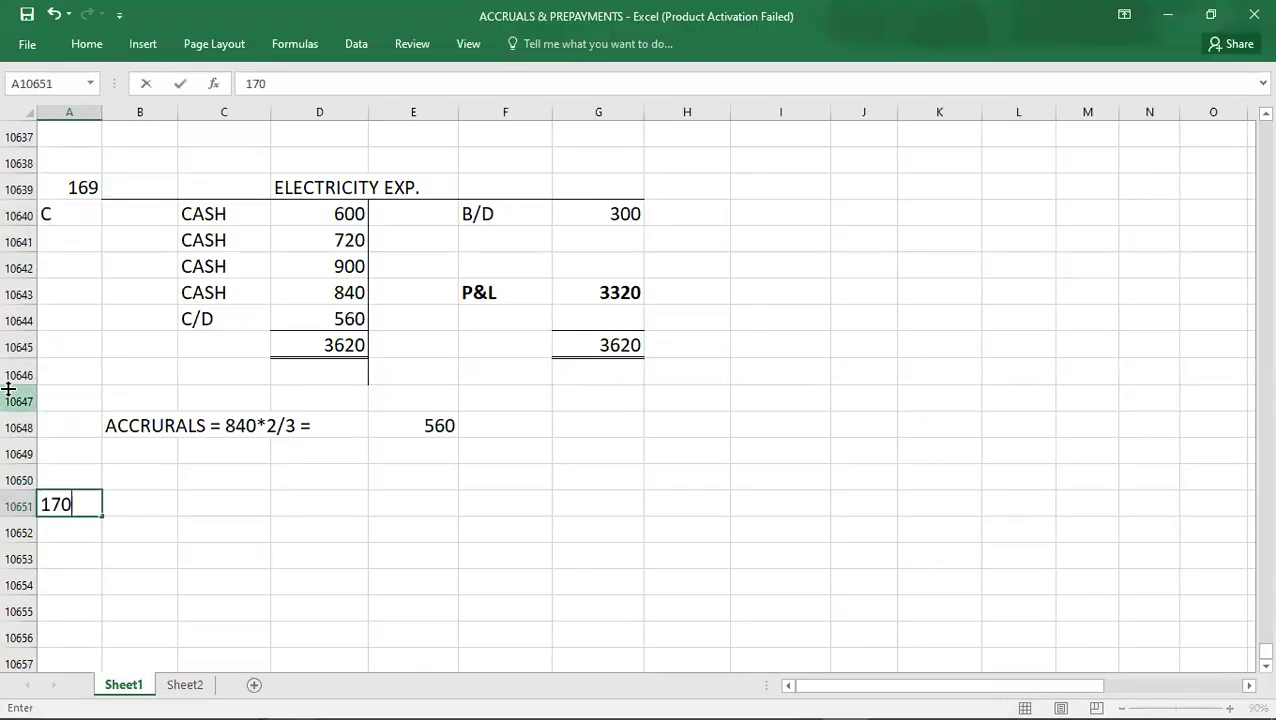
key("Return")
key("Right")
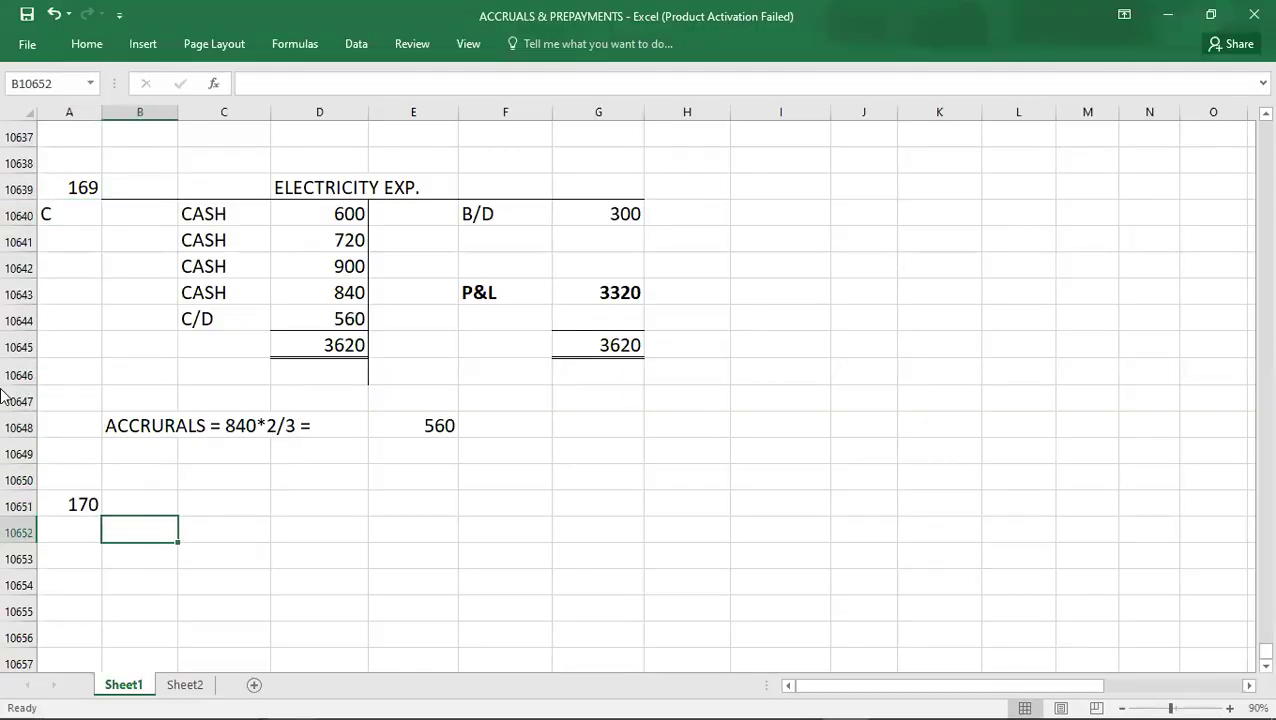
Check question 170 in the PDF and write the working "INTEREST EXP. = 100000*12% = 12000*9/12 =" in B10651 in Excel.
key("alt+Tab")
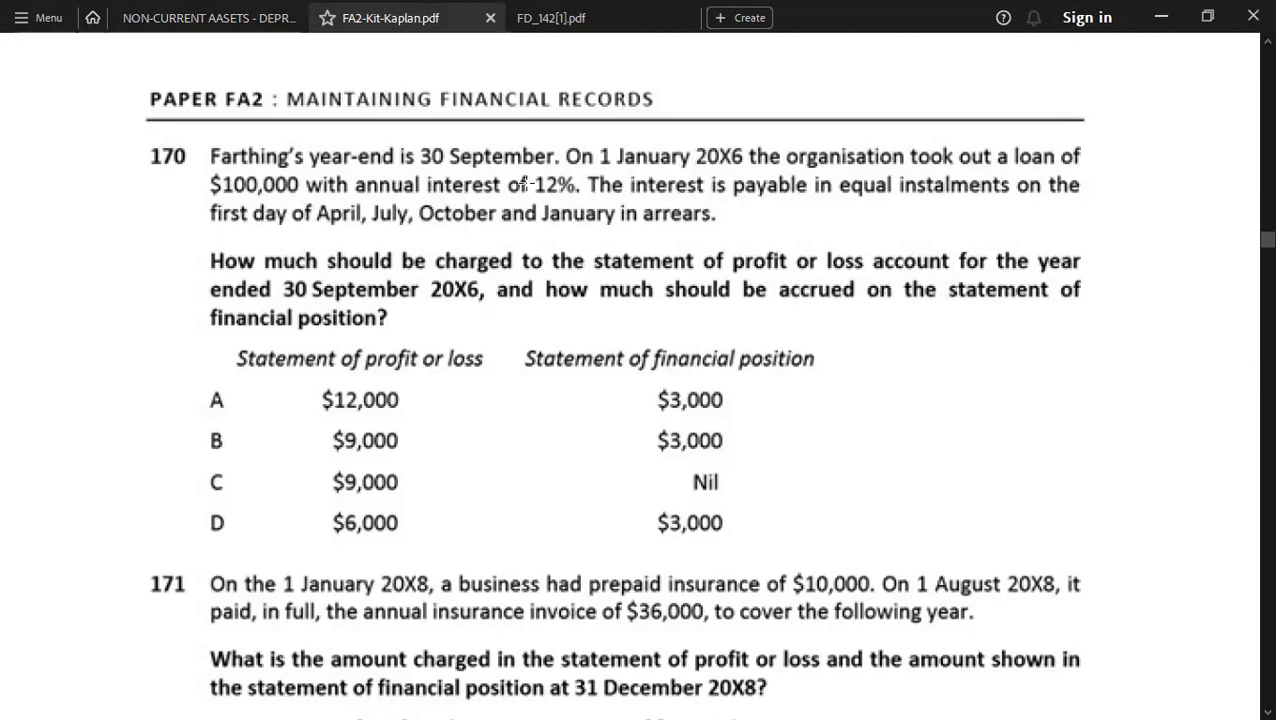
key("alt+Tab")
key("alt+Tab")
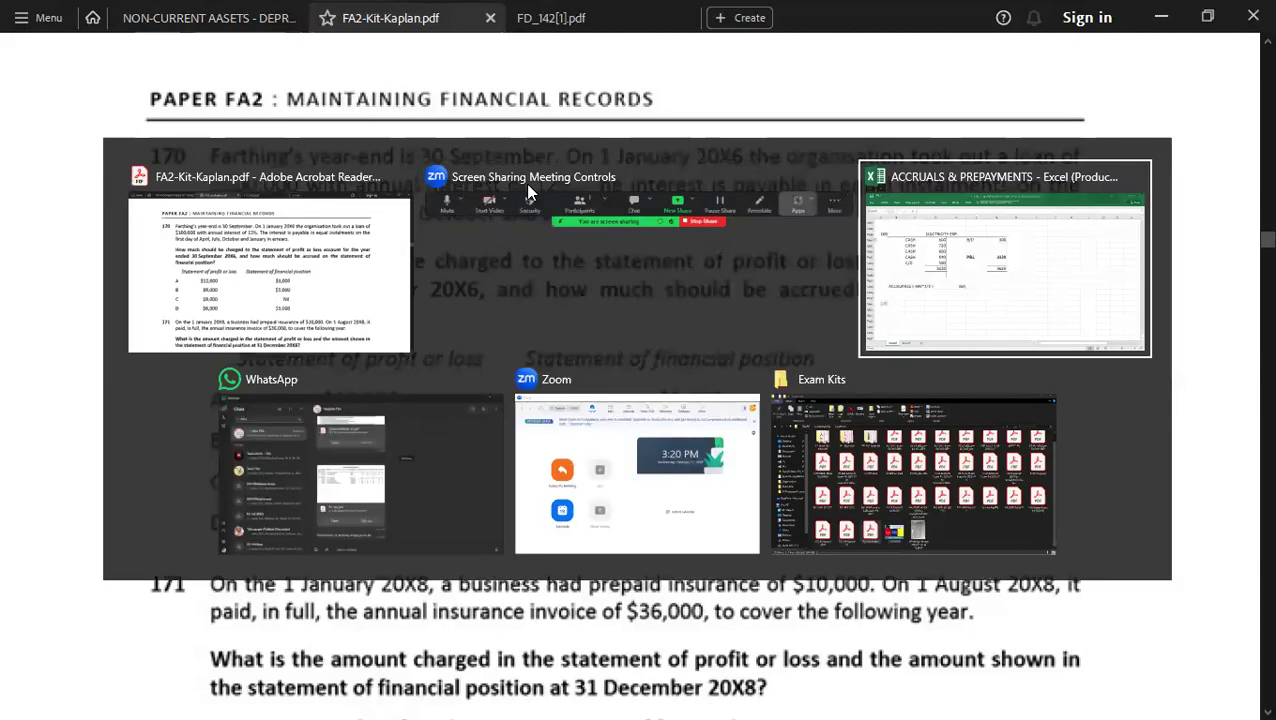
key("Up")
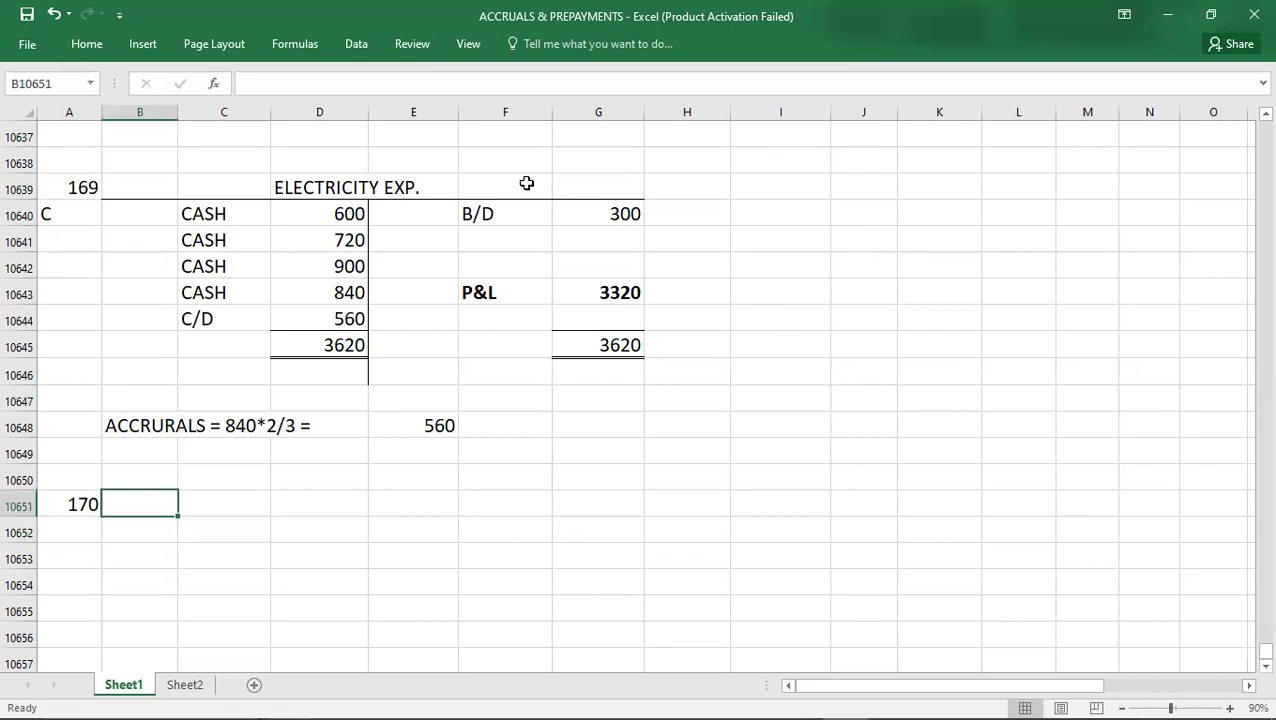
type("INTE")
type("REST EXP.")
type(" = 10")
type("0000*12")
type("% =")
type(" 120")
key("BackSpace")
type("2000")
key("alt+Tab")
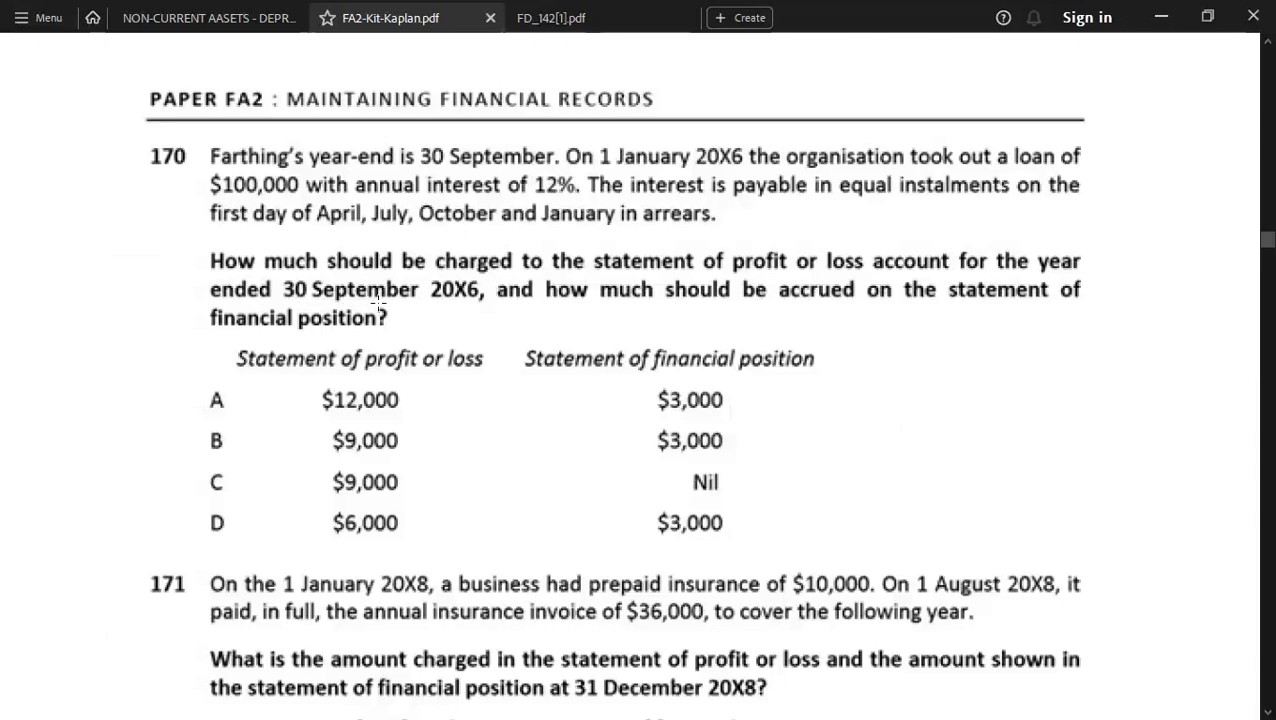
key("alt+Tab")
type("*9/12 =")
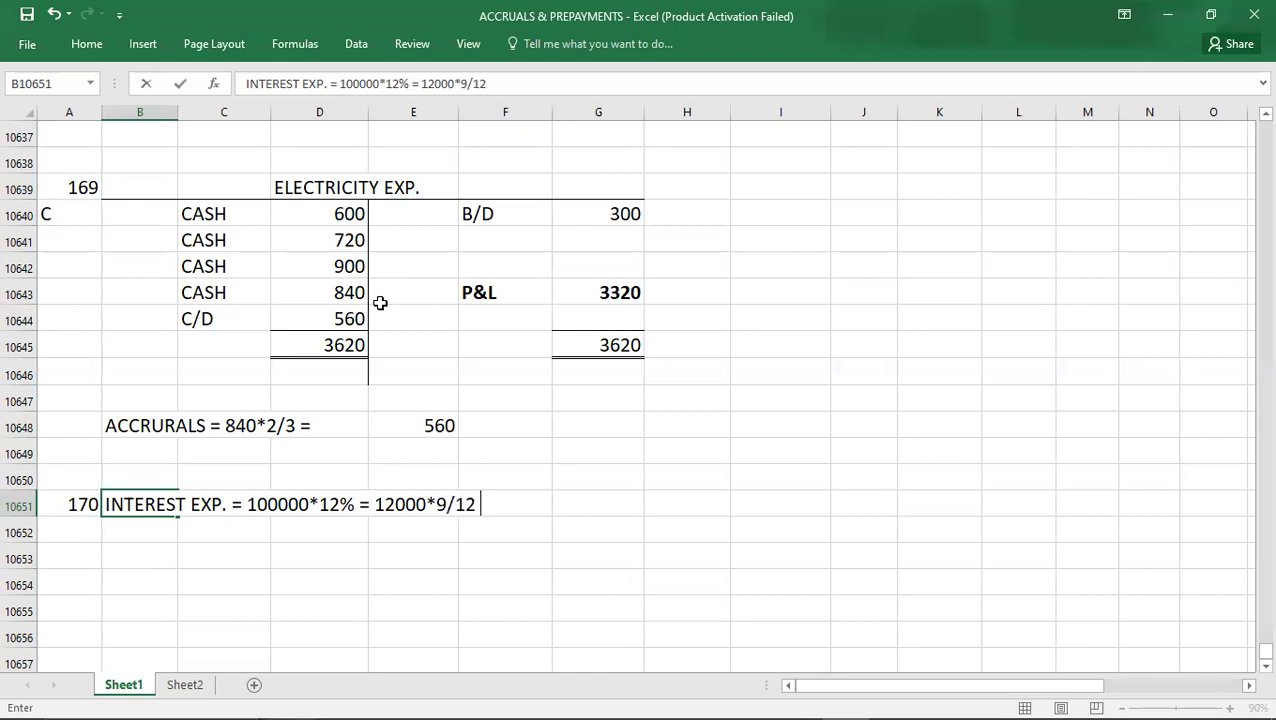
Enter 9000 as the interest expense result in G10651.
key("Right")
key("Right")
key("Right")
key("Right")
key("Right")
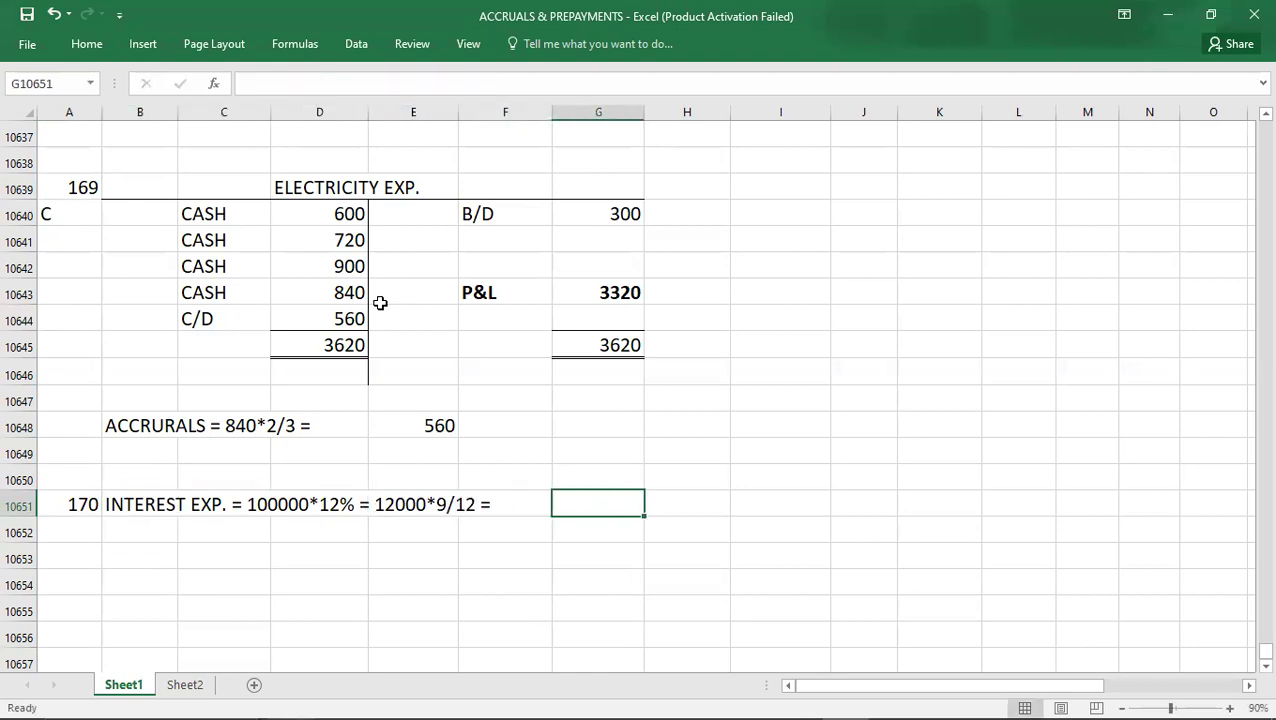
type("9000")
key("Return")
key("Return")
key("Return")
key("Return")
key("Return")
key("Return")
key("Return")
key("Return")
key("Return")
key("Return")
key("Return")
key("Return")
key("Return")
key("Return")
key("Return")
key("Return")
key("Return")
key("Return")
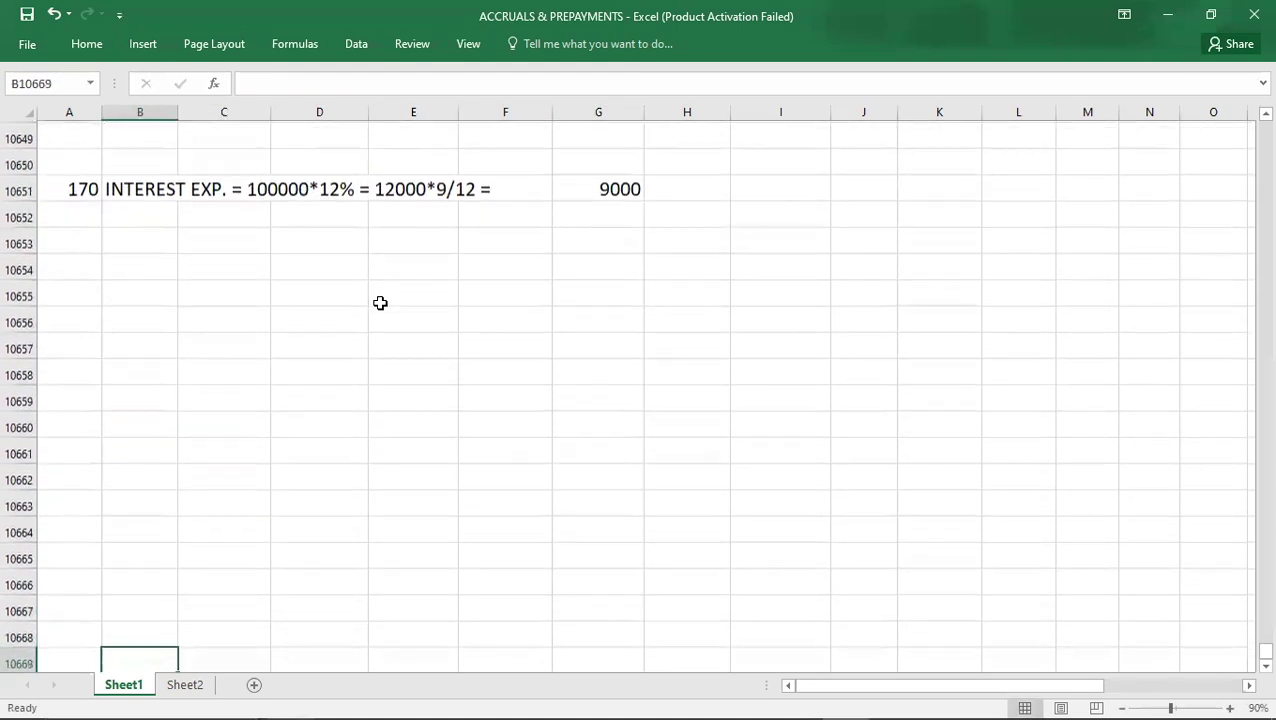
Write "INTEREST PAYABLE = 12000*3/12 =" in B10653, checking the instalment dates in the PDF.
left_click(145, 236)
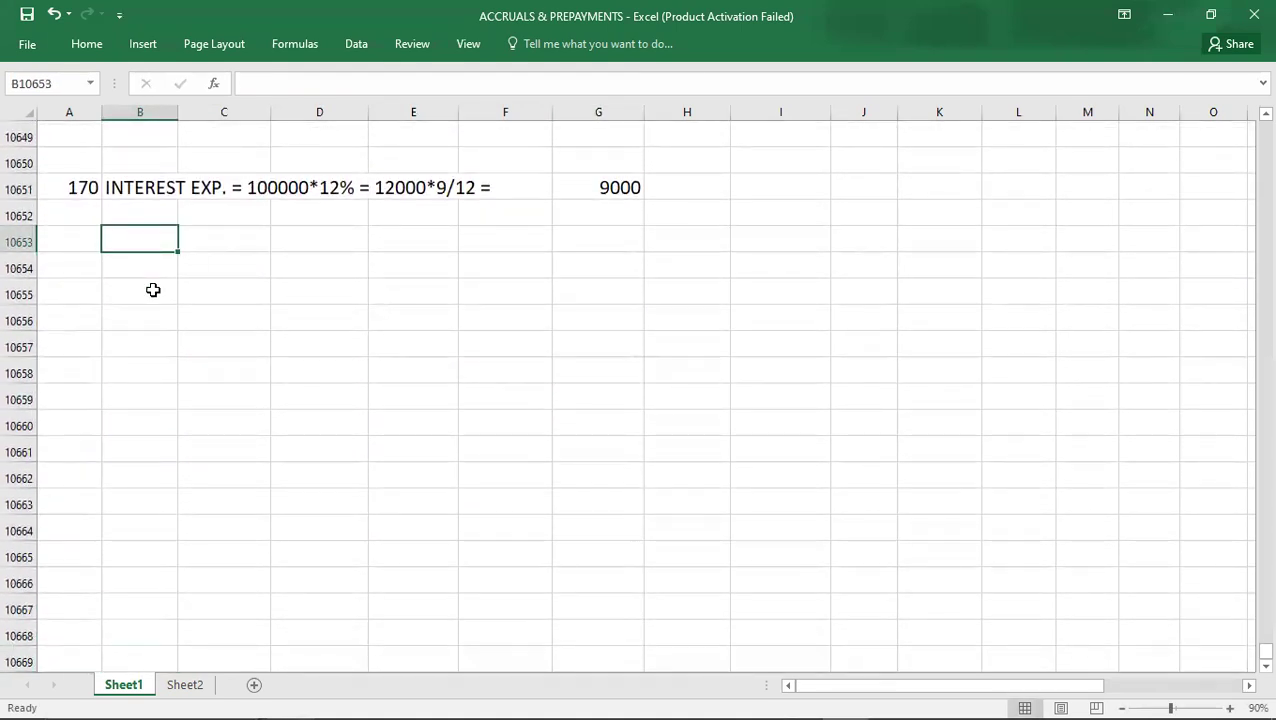
type("INTEREST PAYABLE =")
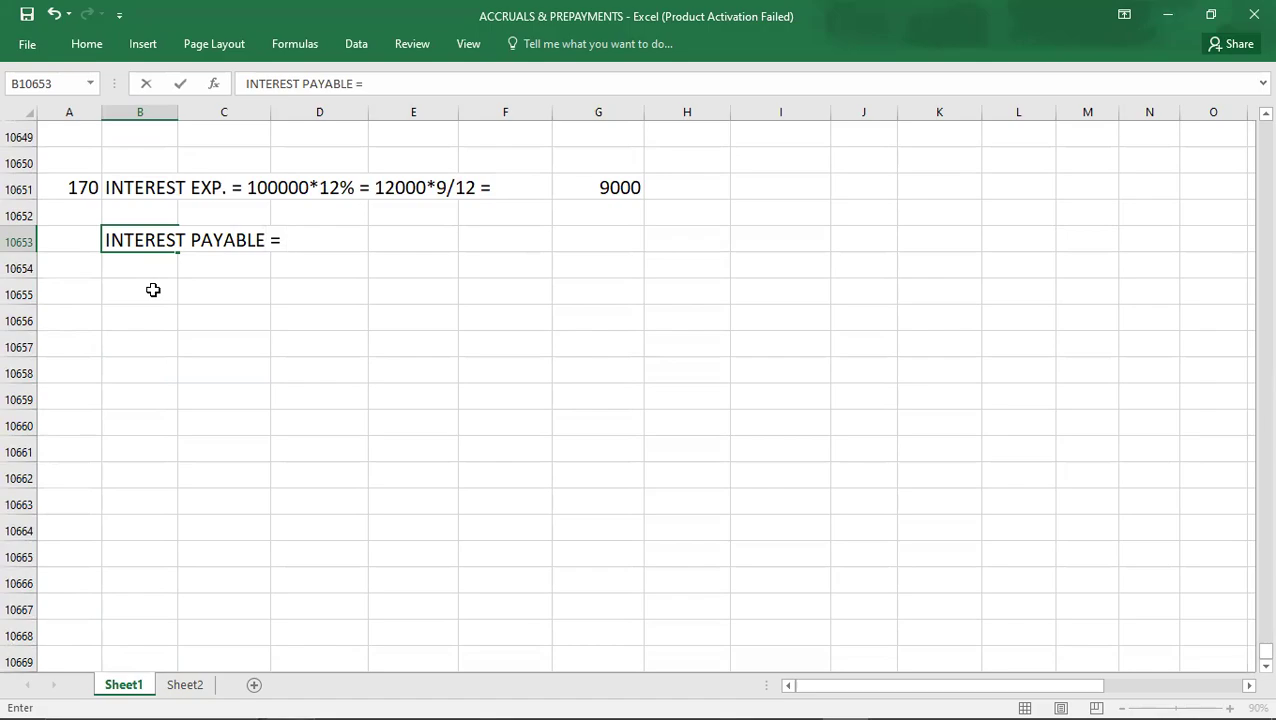
key("alt+Tab")
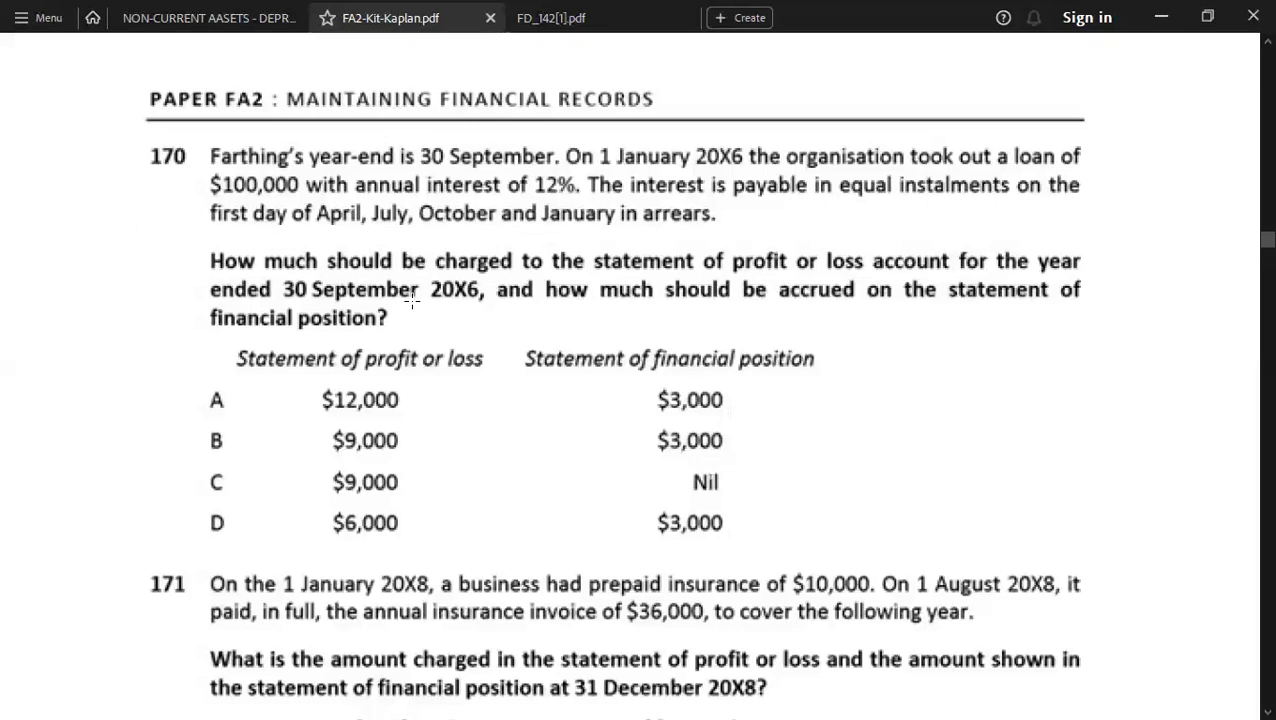
key("alt+Tab")
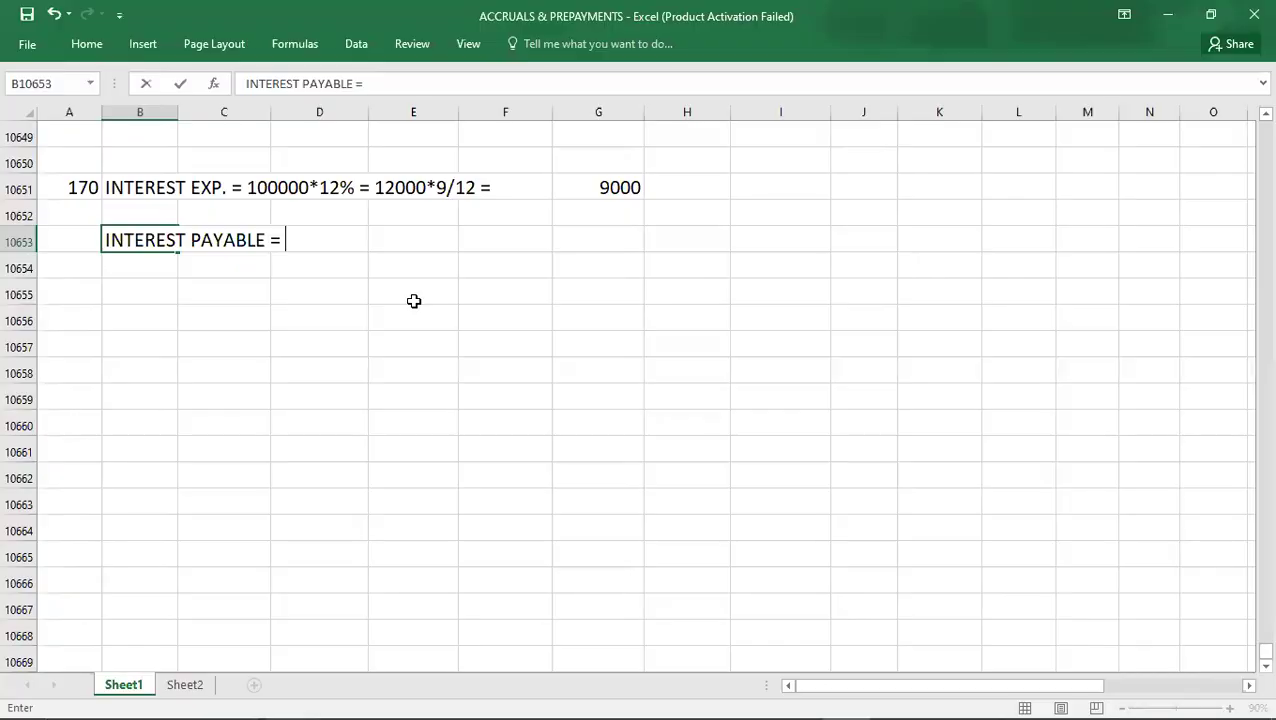
type("12000*")
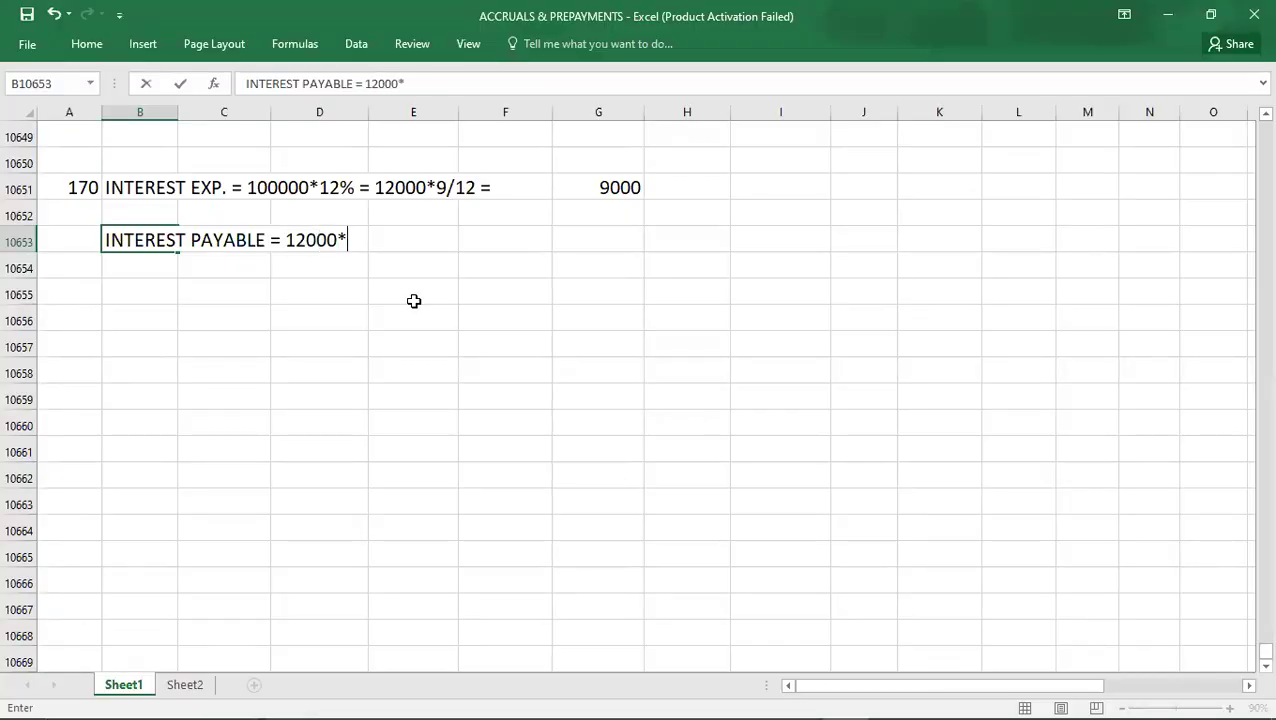
type("3/12 =")
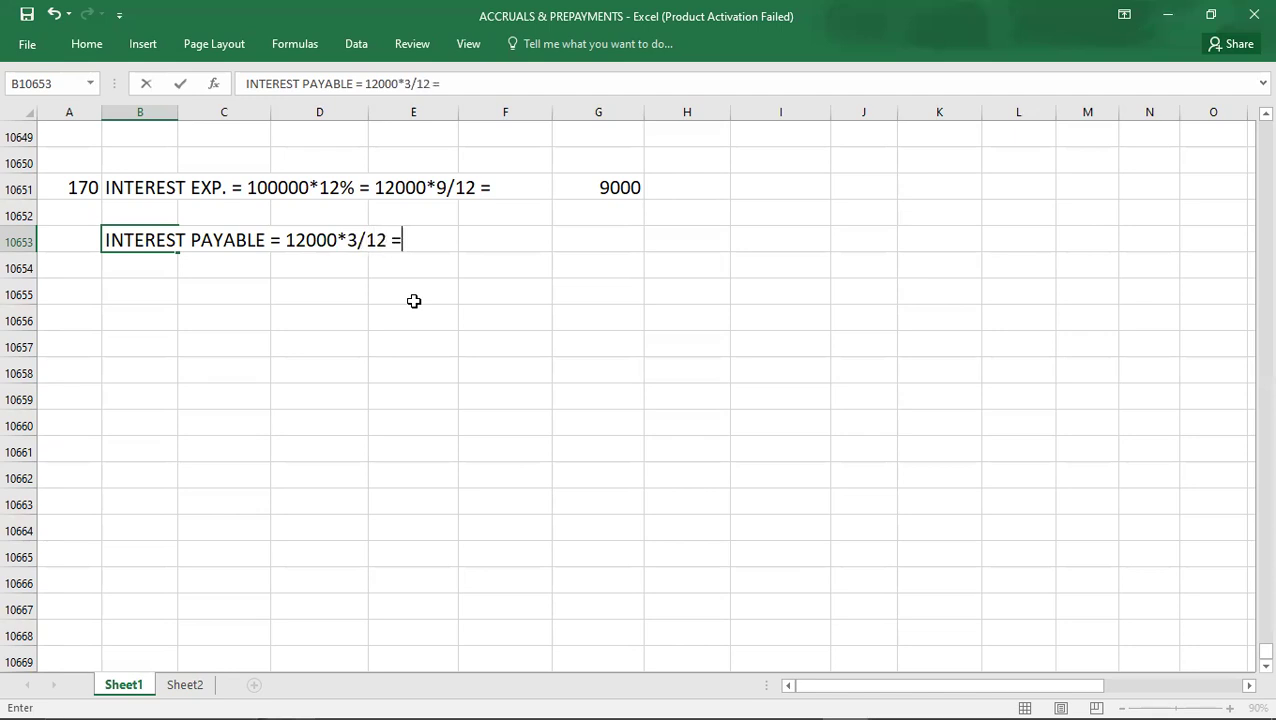
Enter 3000 as the interest payable result in G10653.
key("Tab")
key("Tab")
key("Tab")
key("Tab")
key("Tab")
type("3000")
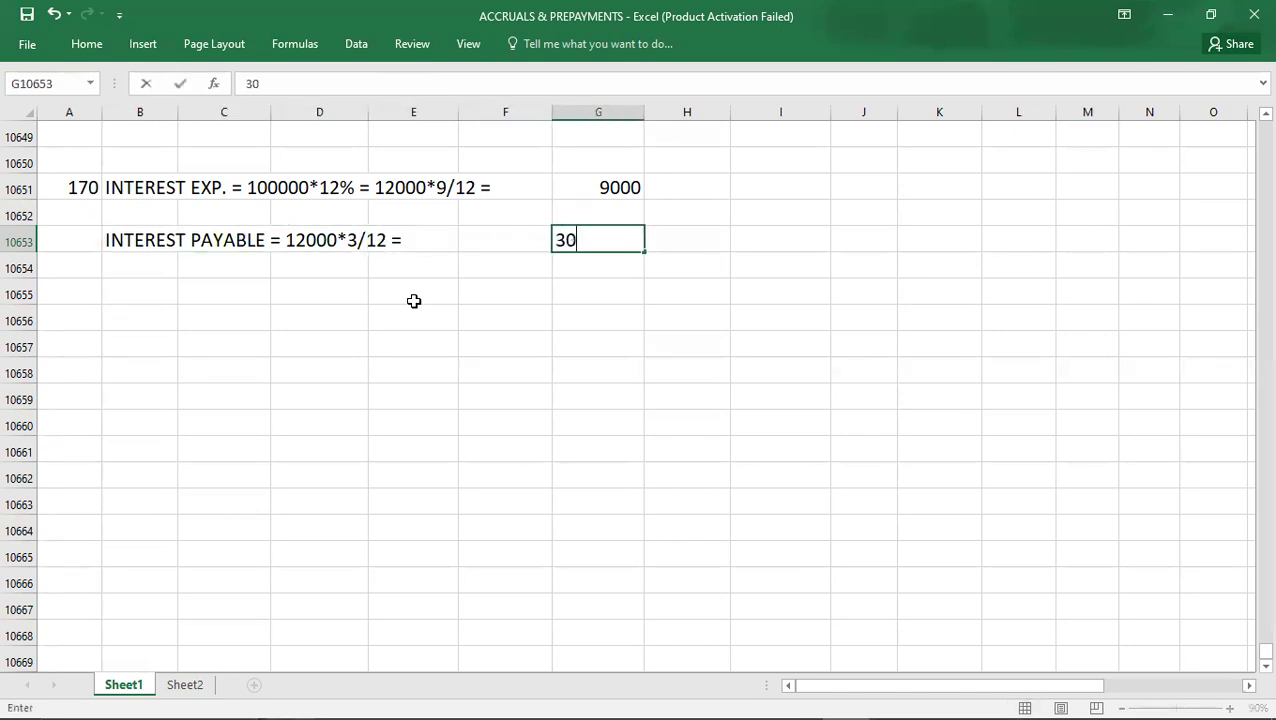
key("ctrl+Return")
key("Return")
Compare the interest figures with the answer options in the PDF and record answer B under question number 170 in Excel, A10652.
key("Down")
key("Left")
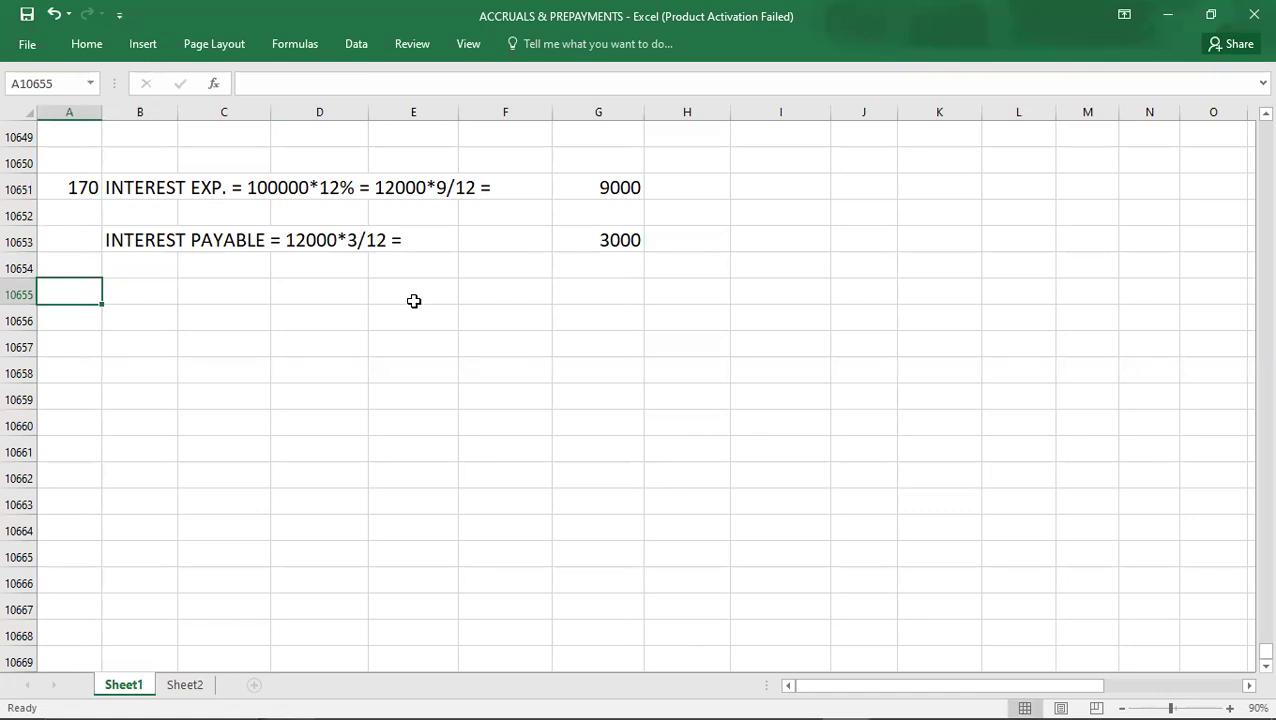
key("Up")
key("Up")
key("Up")
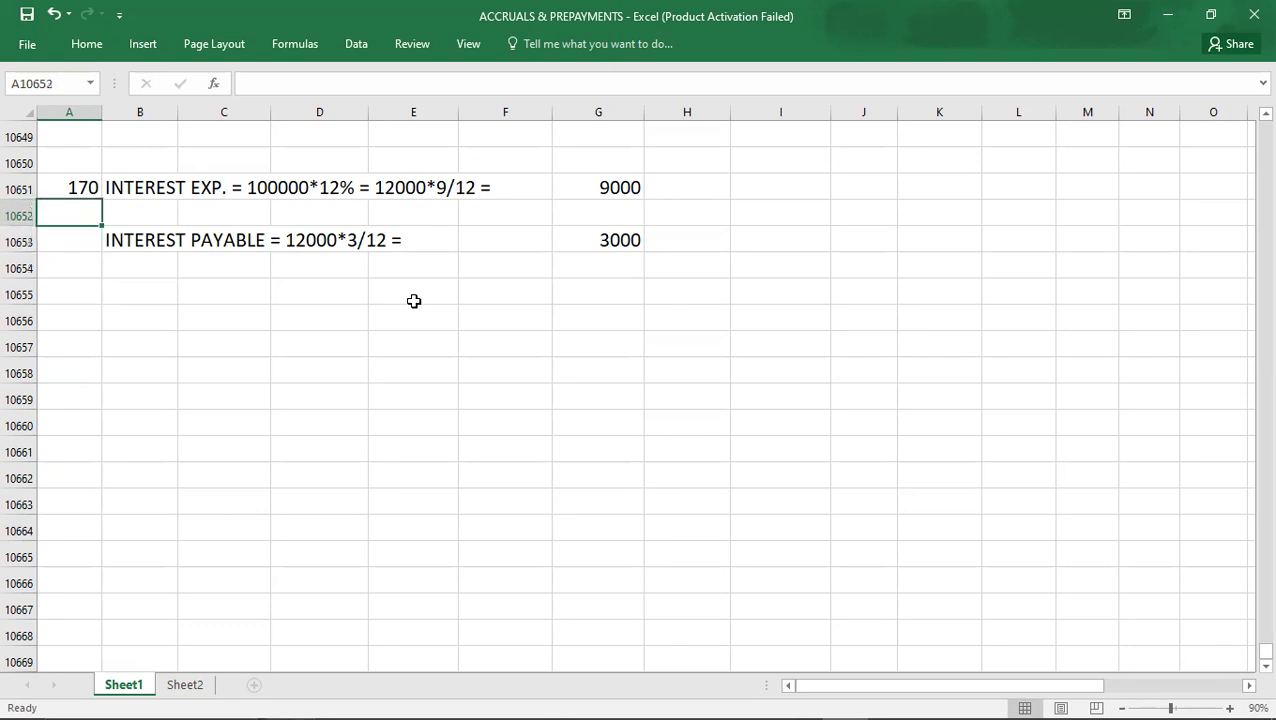
key("alt+Tab")
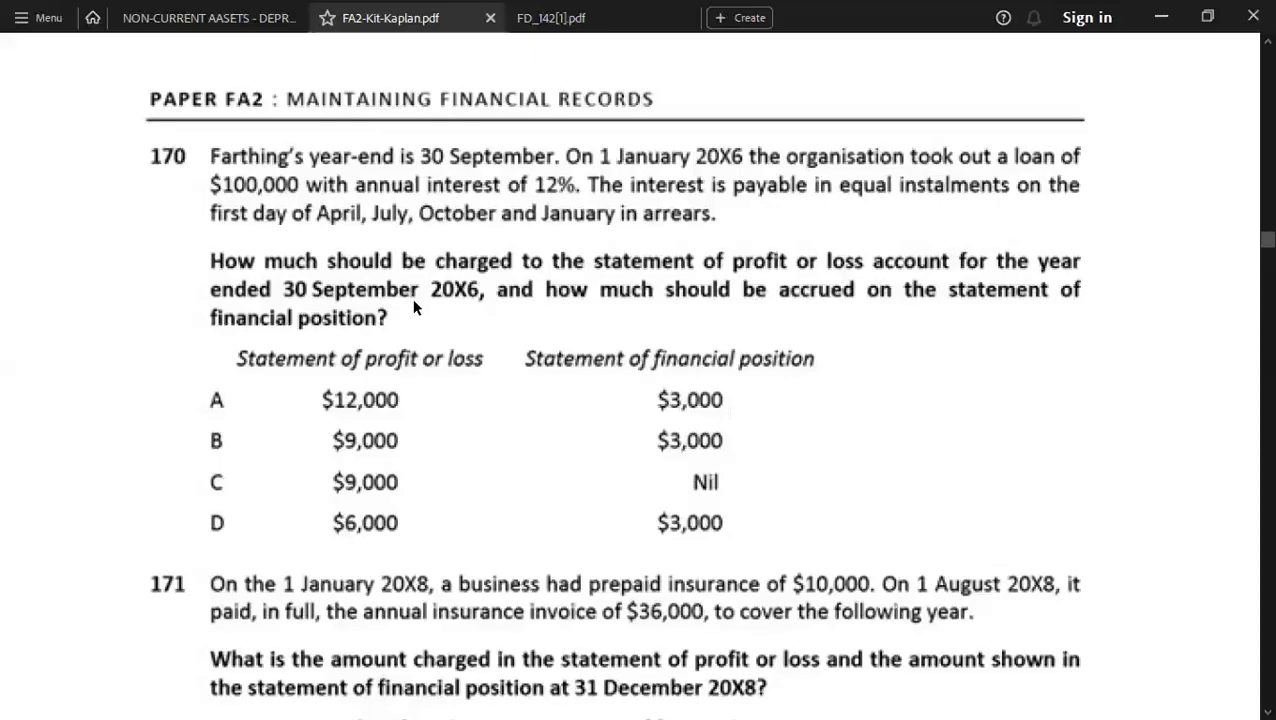
key("alt+Tab")
type("B")
key("Return")
key("Down")
key("Down")
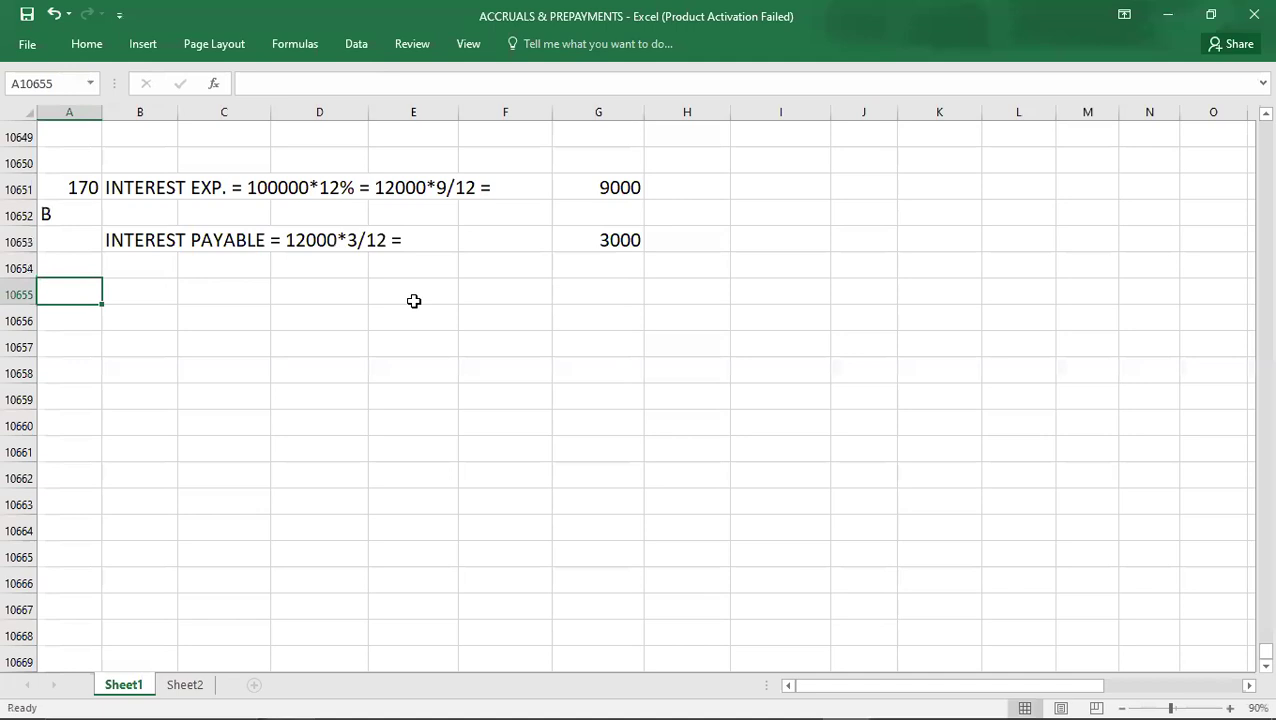